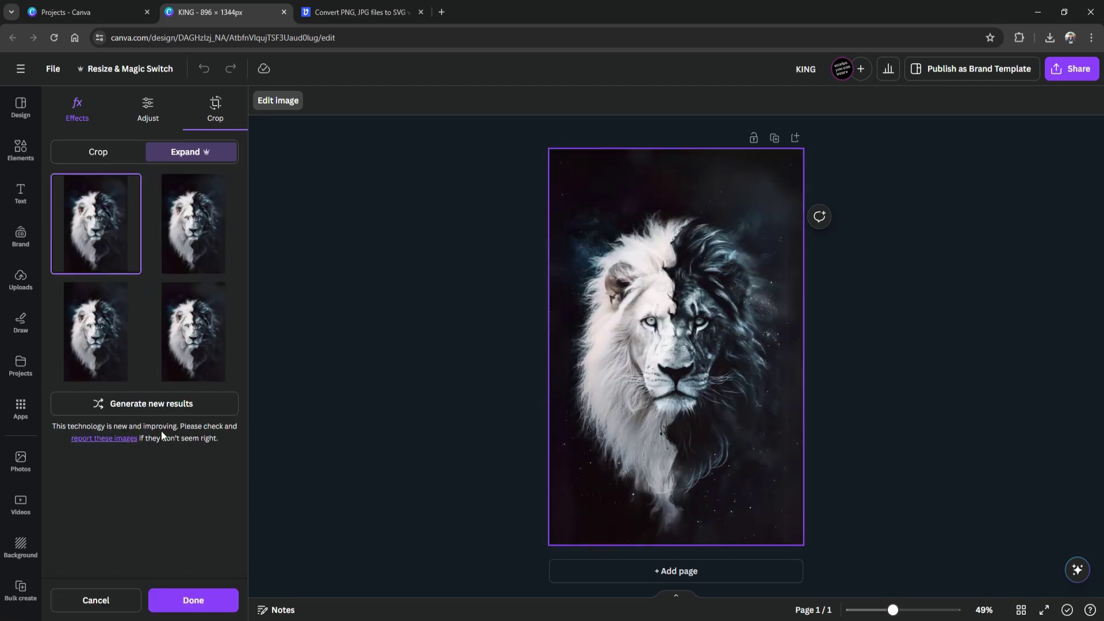
Compare the four generated expansions of the lion image and apply the first one.
left_click(186, 237)
left_click(123, 341)
left_click(175, 345)
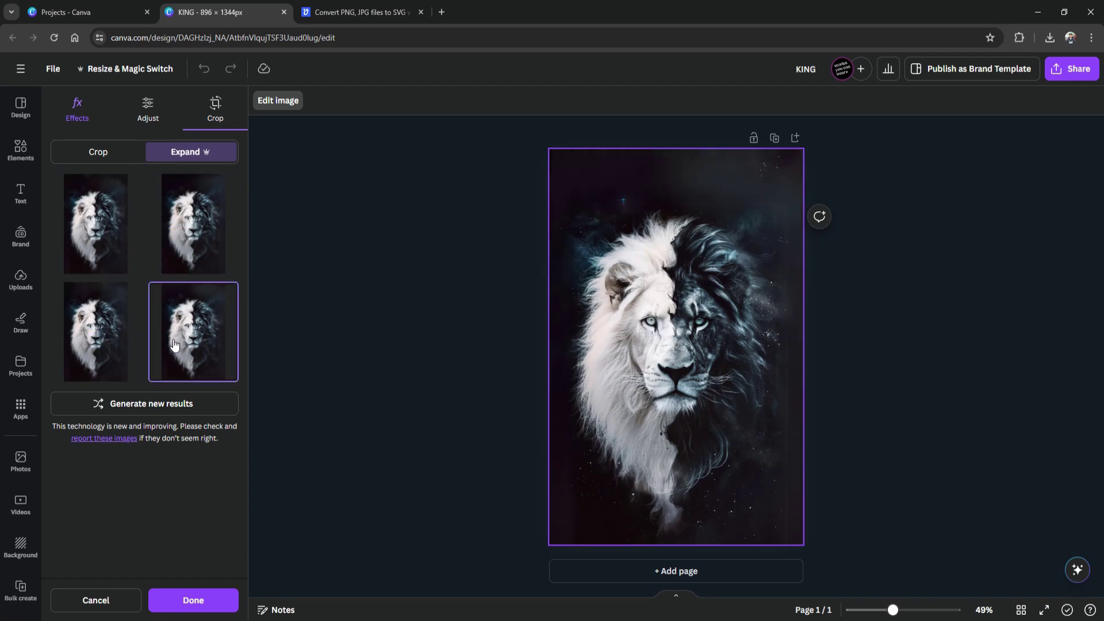
left_click(179, 233)
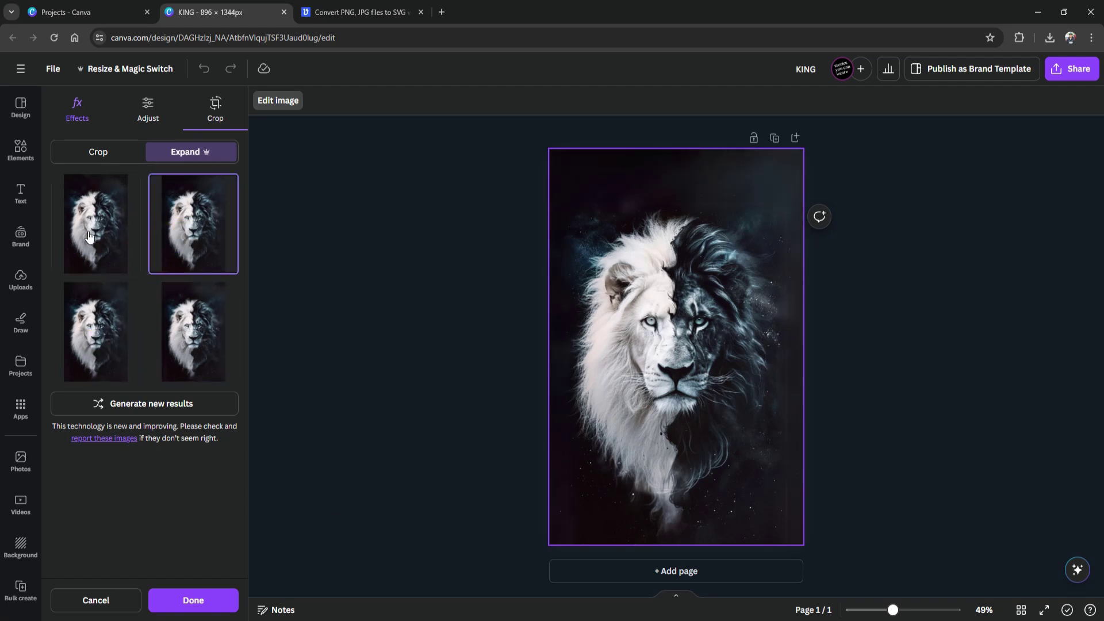
left_click(140, 235)
left_click(189, 601)
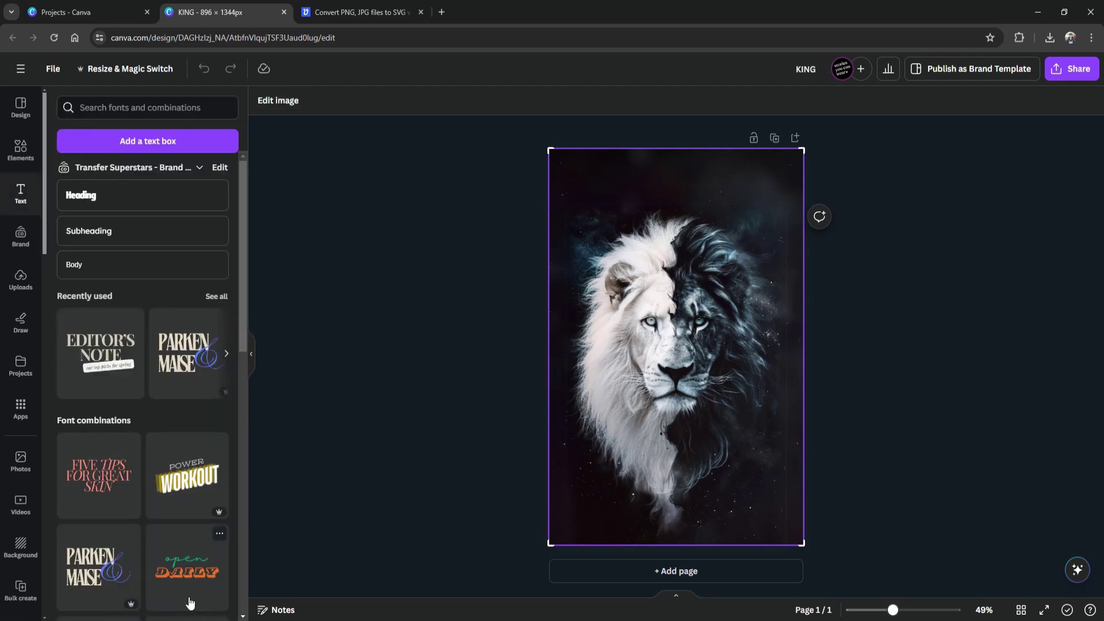
Add the "Parken & Maise" font combination to the page and delete its blue ampersand.
left_click(90, 573)
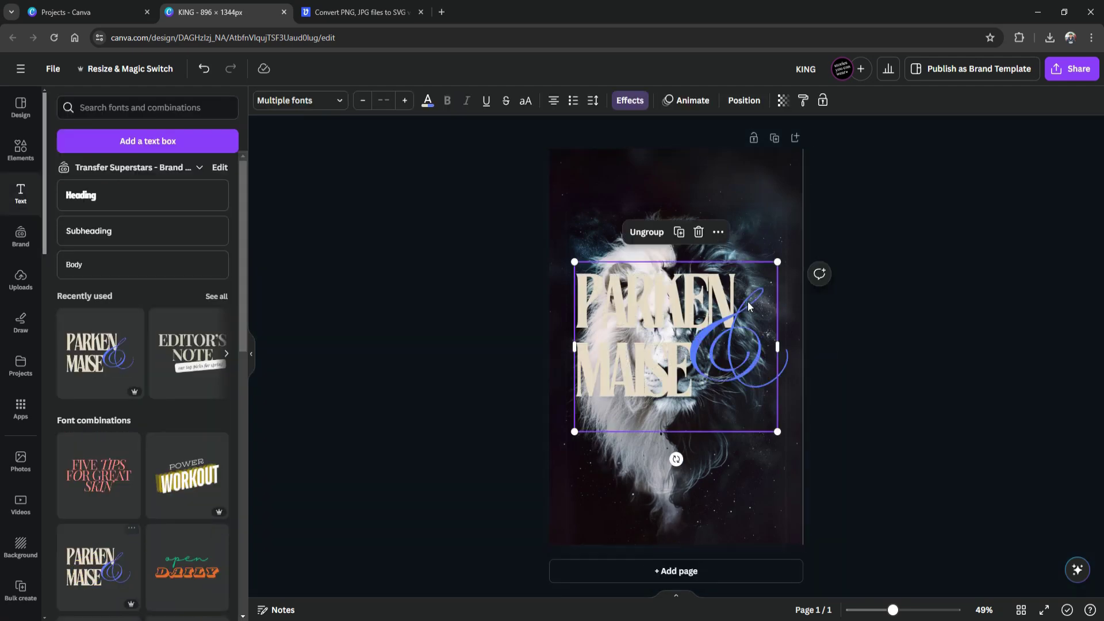
left_click(751, 375)
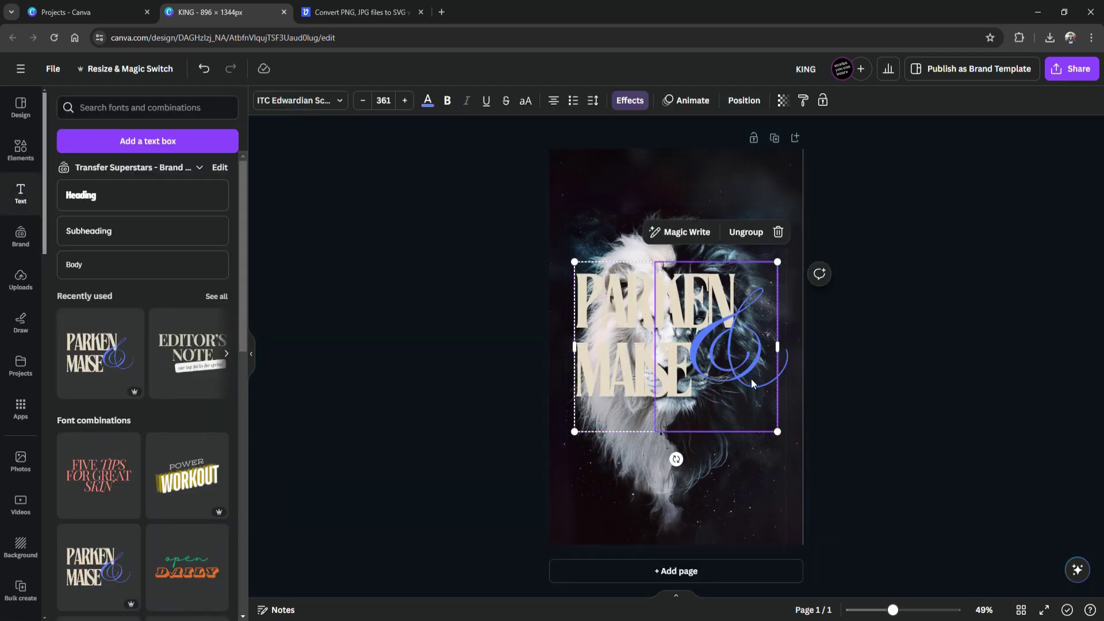
key("Delete")
Replace the "Parken Maise" text with "KING".
double_click(657, 371)
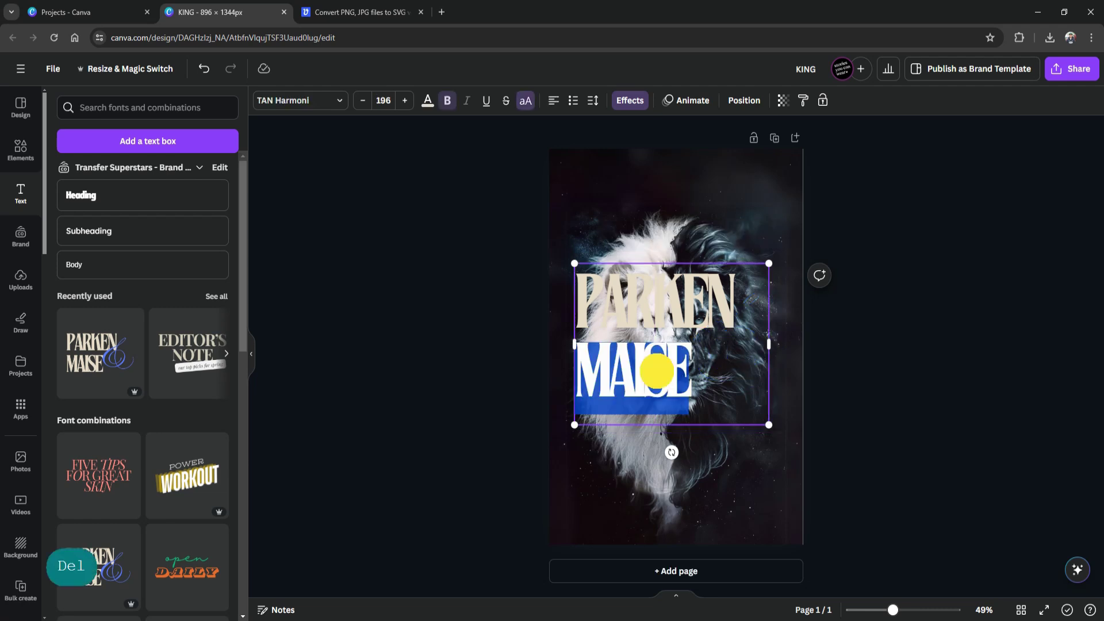
key("ctrl+a")
type("KI")
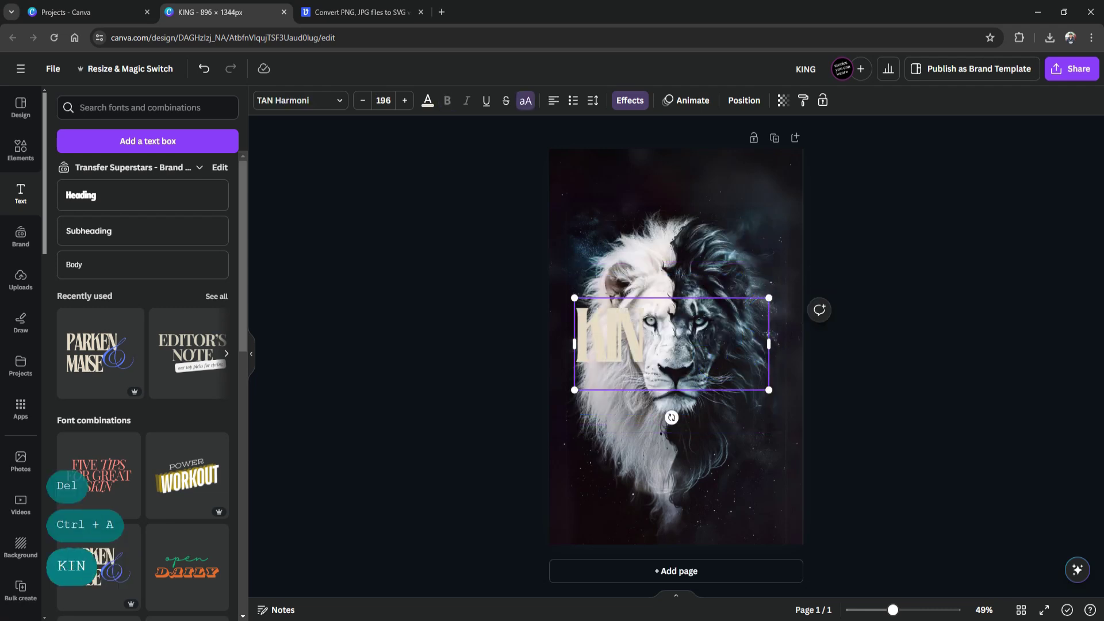
type("NG")
key("ctrl+a")
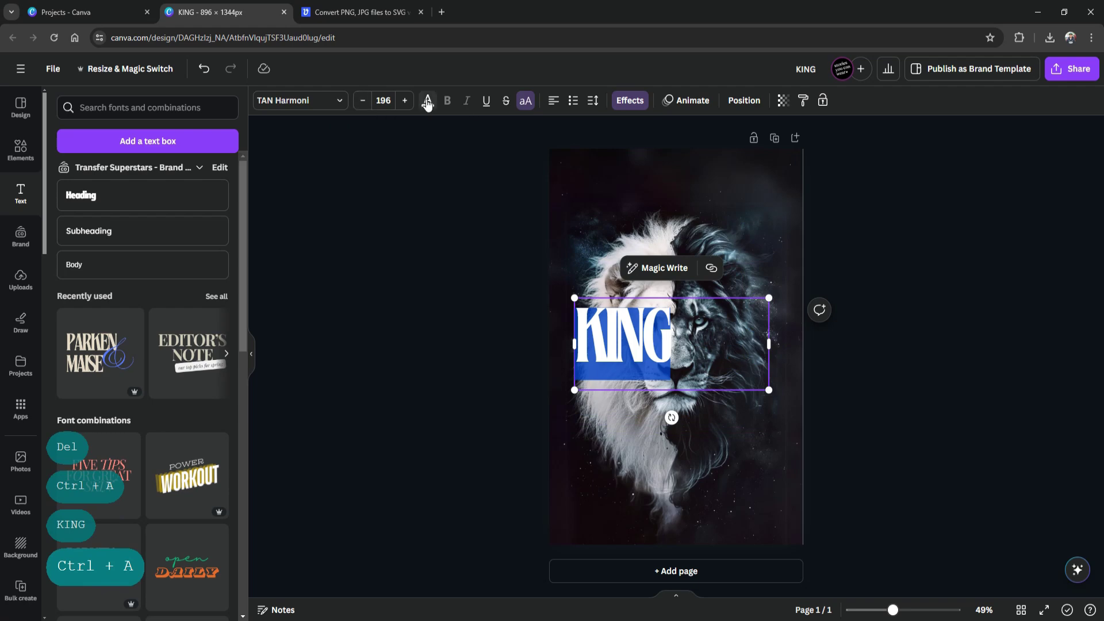
key("ctrl+z")
key("ctrl+z")
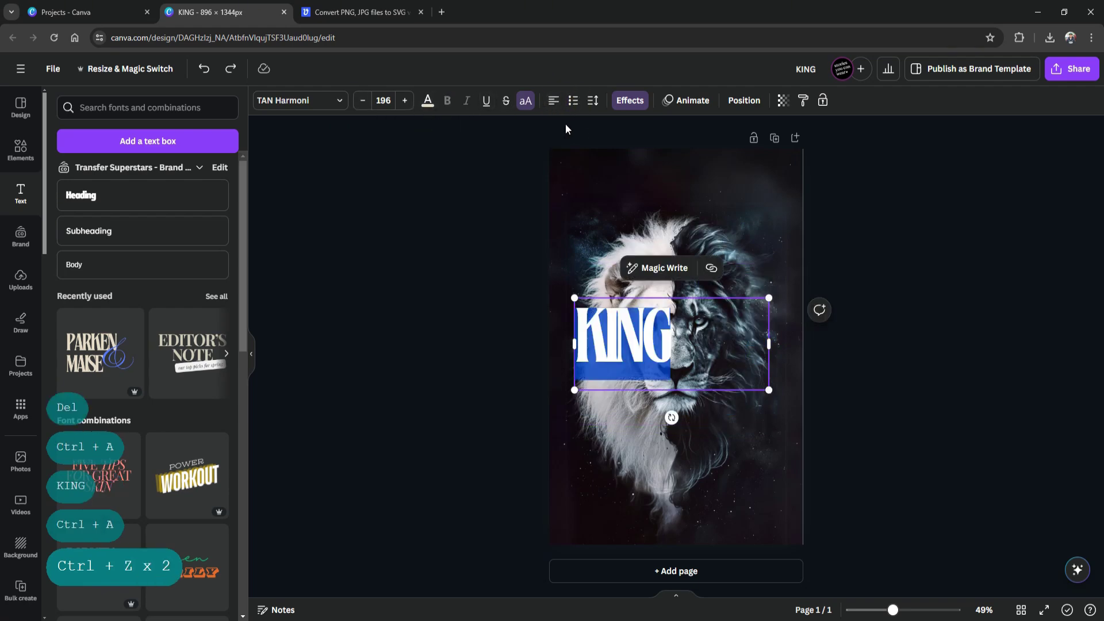
Set the font of the KING title to Calgary and center-align it.
left_click(336, 104)
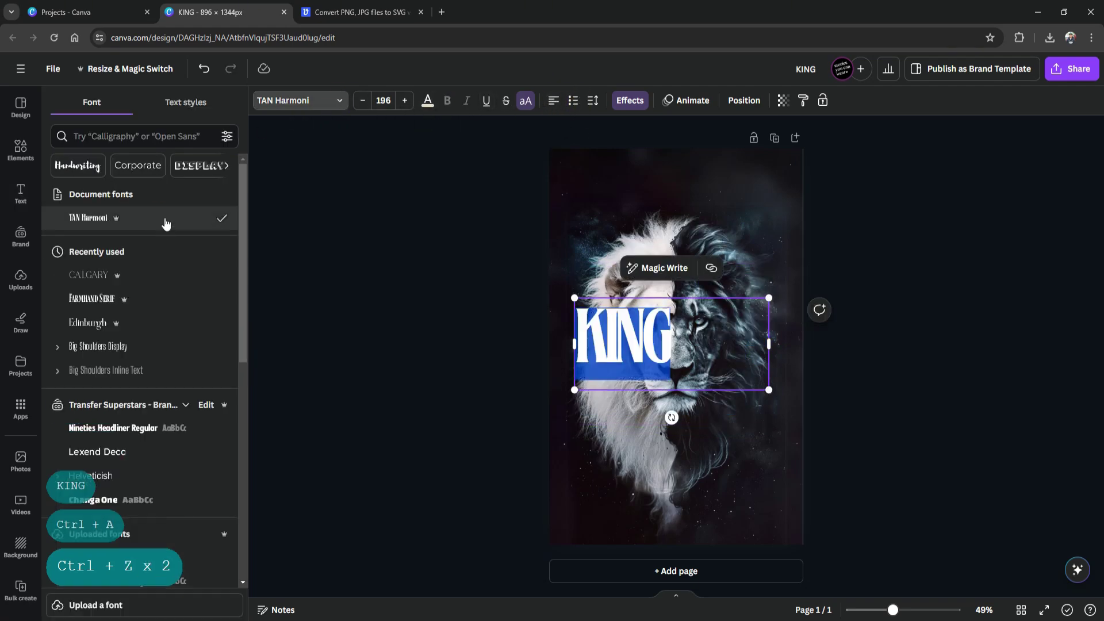
left_click(94, 276)
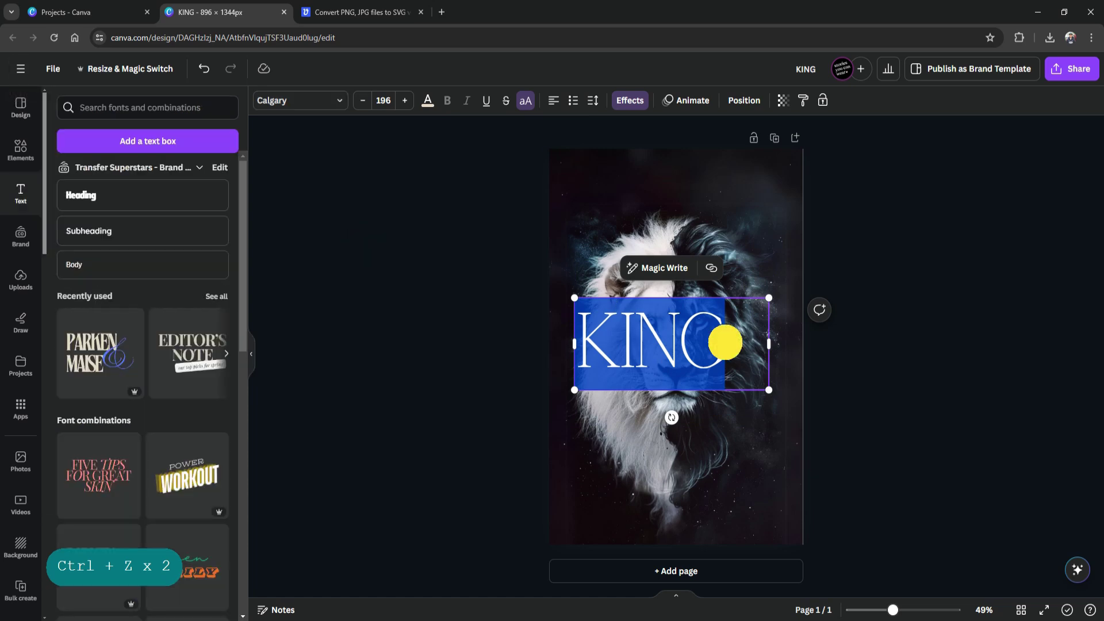
left_click(727, 340)
key("ctrl+a")
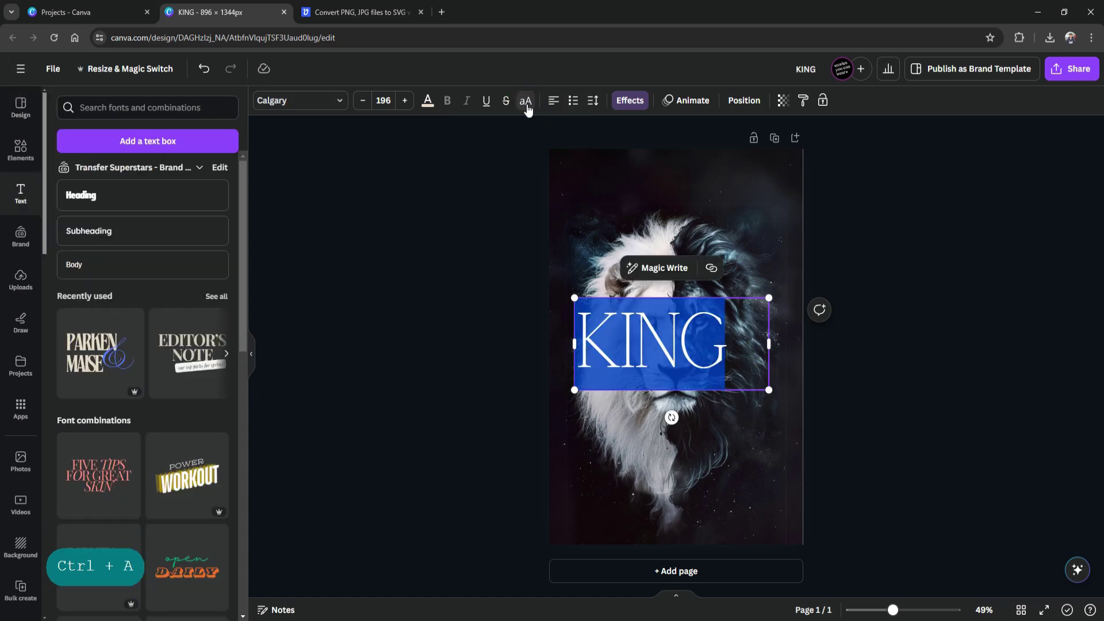
Place the KING title over the top of the lion's mane, fit its box to the word and enlarge it to font size 237.
left_click_drag(715, 344, 718, 227)
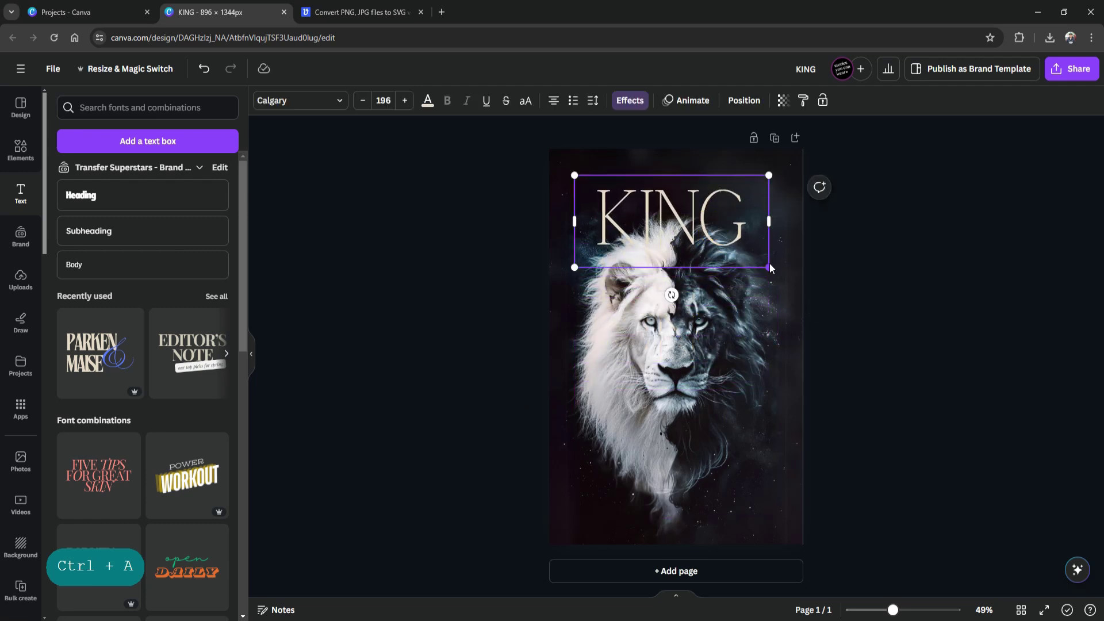
left_click_drag(769, 267, 786, 276)
key("ctrl+z")
left_click_drag(768, 222, 736, 219)
left_click_drag(697, 223, 717, 224)
mouse_move(757, 267)
left_mouse_down()
mouse_move(786, 286)
mouse_move(771, 270)
left_mouse_up()
left_click(732, 230)
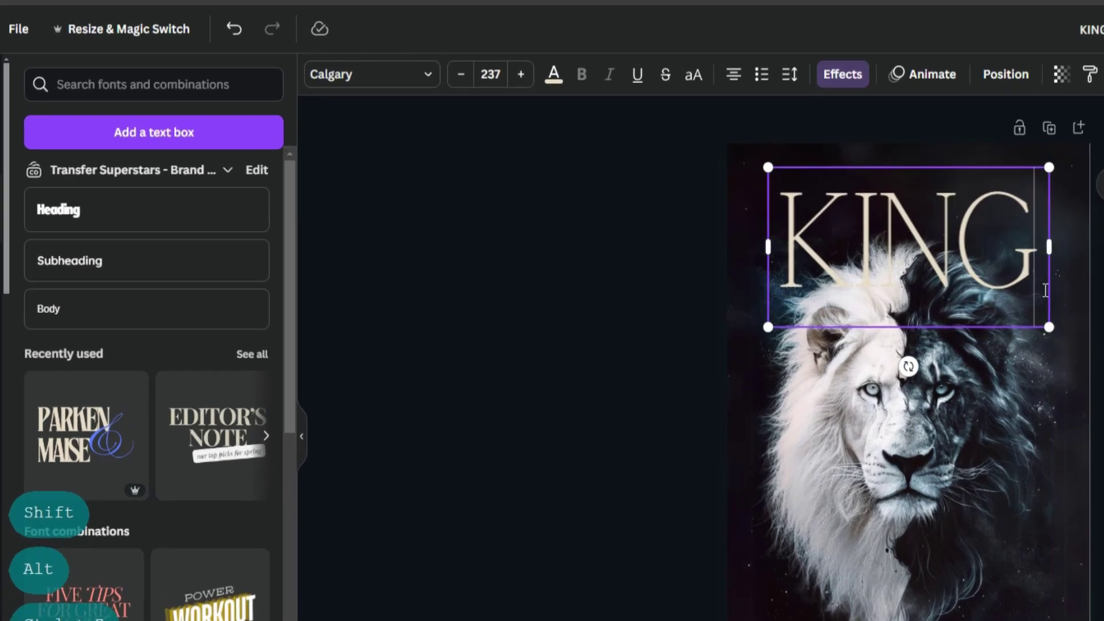
key("ctrl+z")
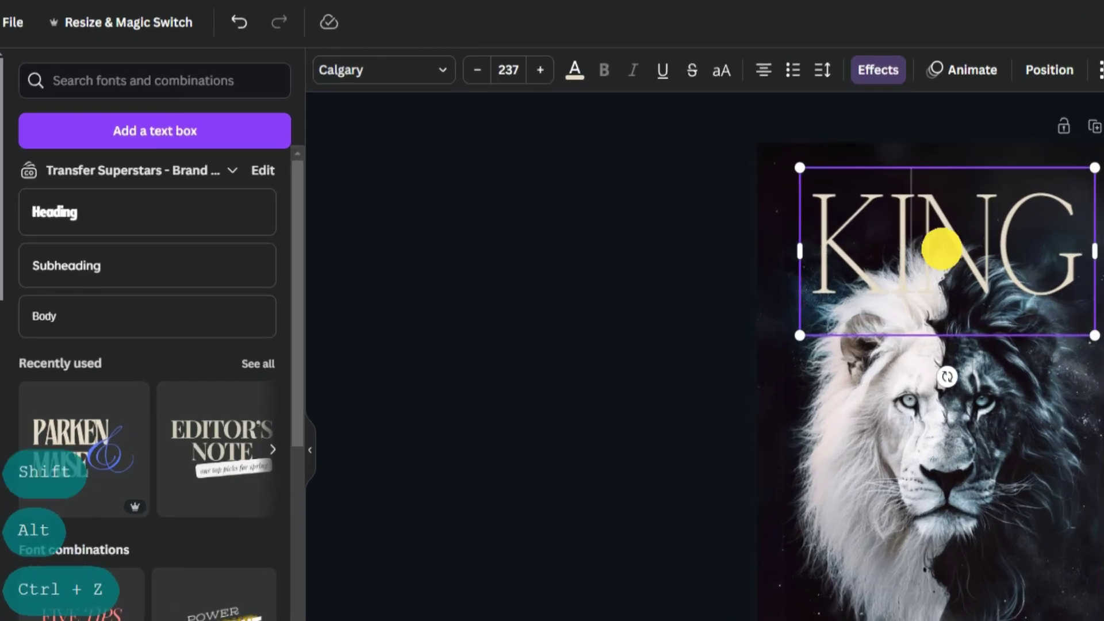
Recolor the KING title with a light blue-grey sampled from the lion image using the eyedropper.
double_click(941, 248)
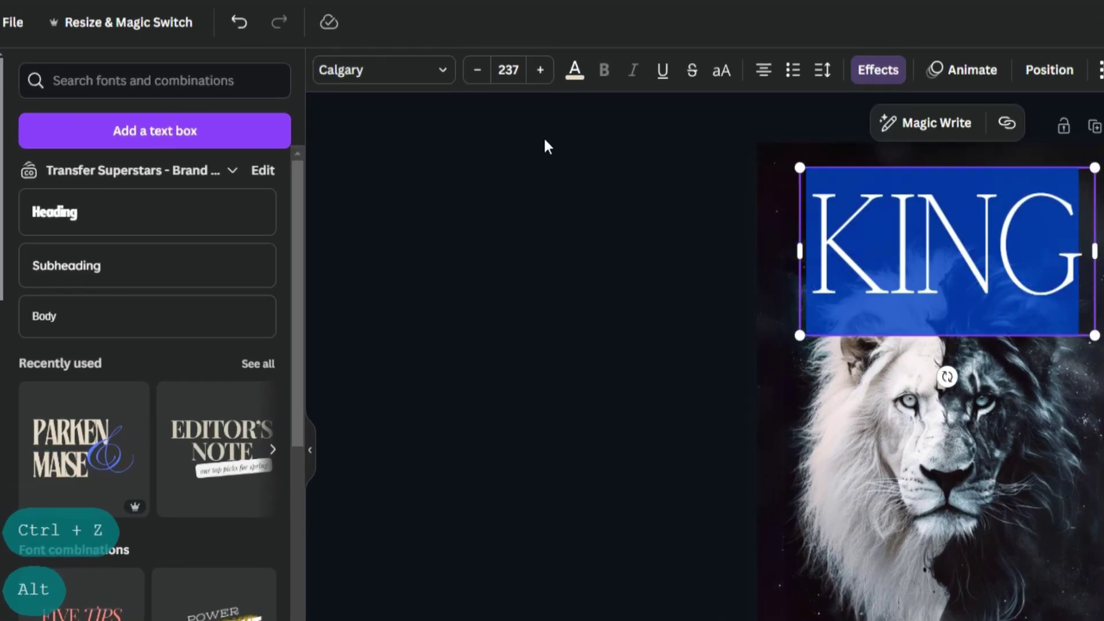
left_click(574, 70)
left_click(39, 190)
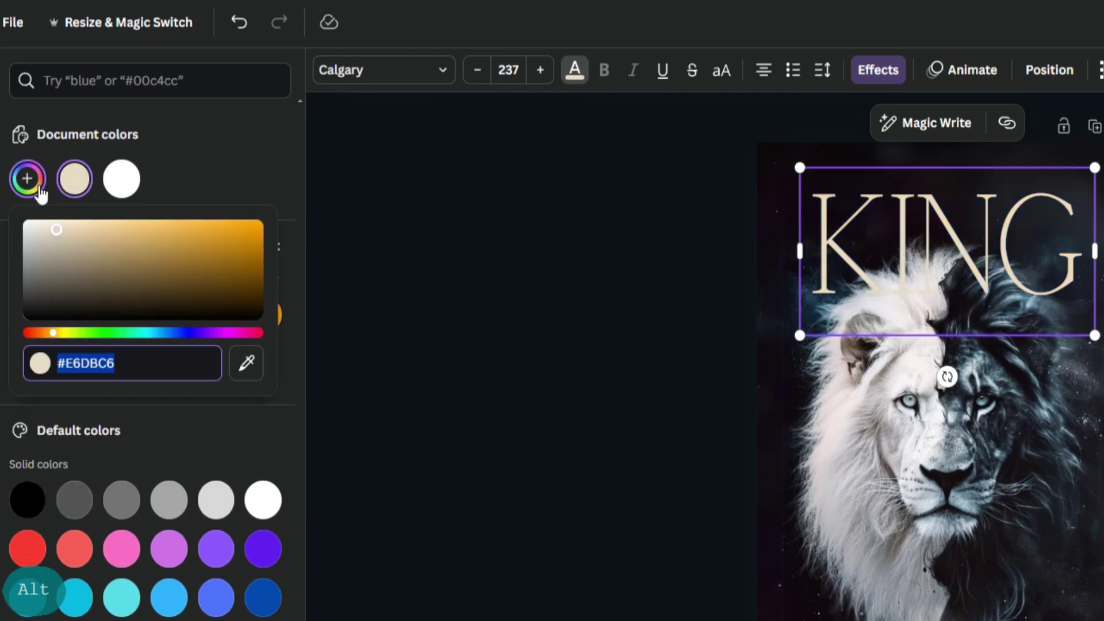
left_click(246, 365)
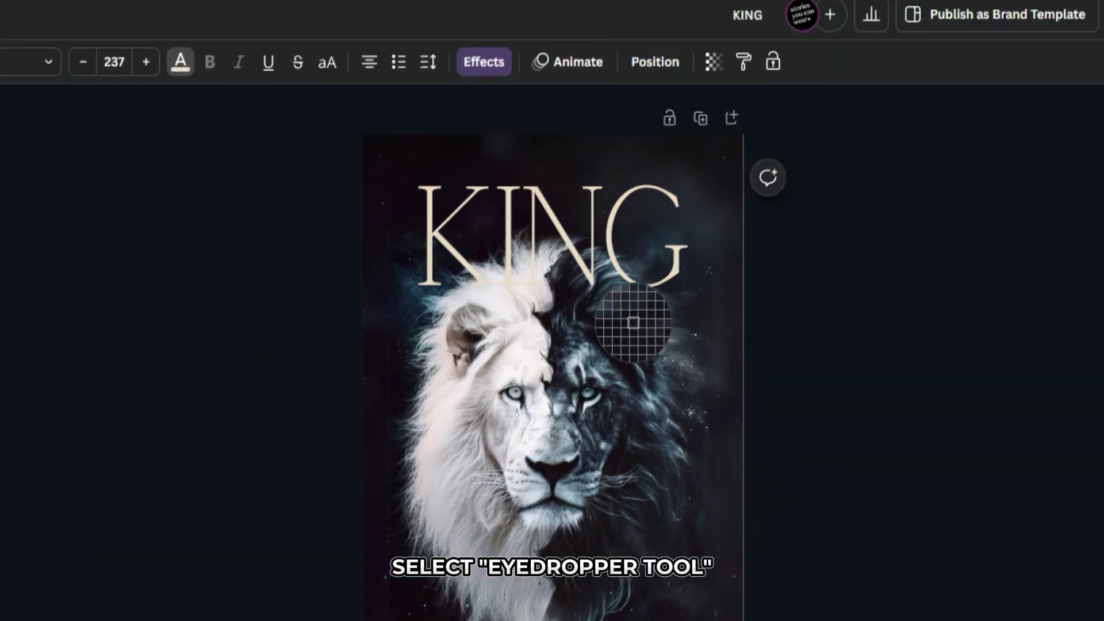
left_click(634, 292)
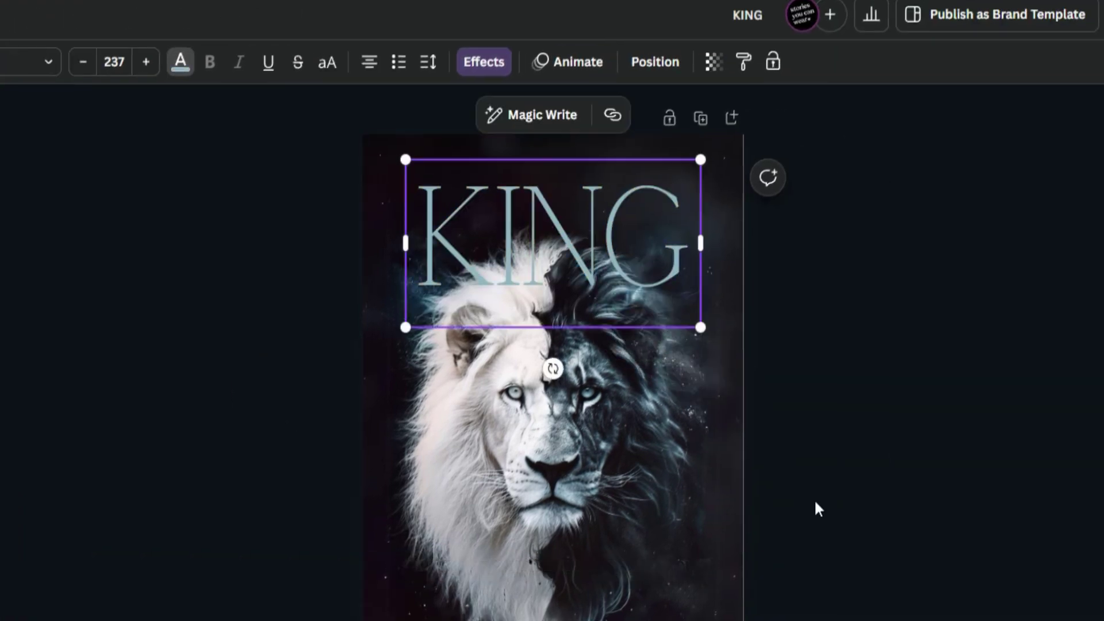
key("ctrl+a")
Duplicate the lion image and align the copy exactly over the original, covering the title.
left_click(620, 216)
scroll(632, 224, "up", 10)
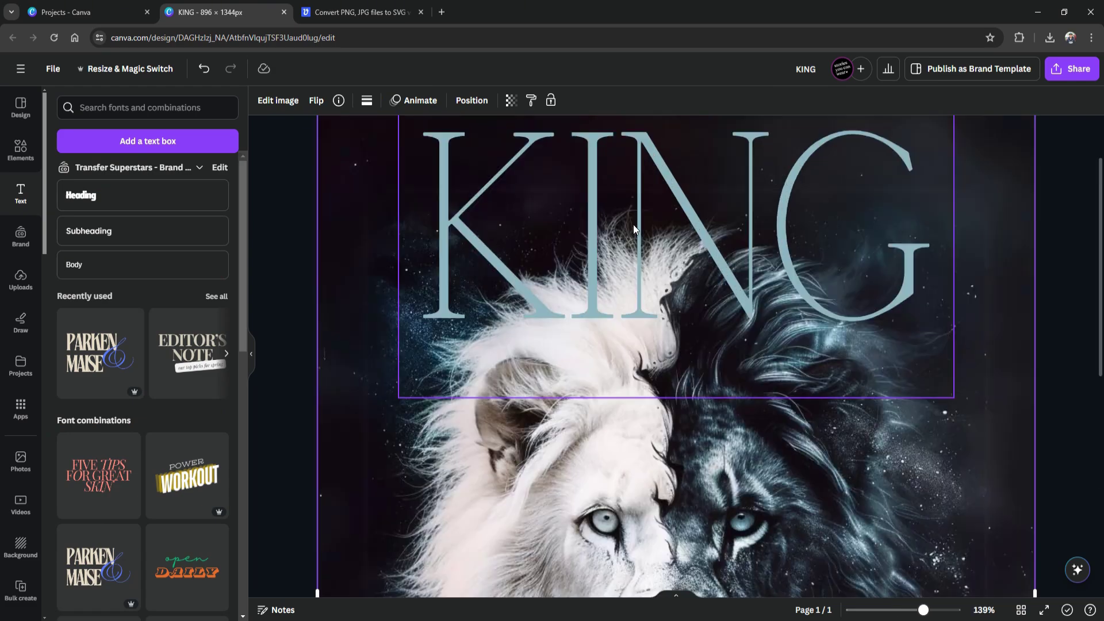
scroll(633, 229, "down", 8)
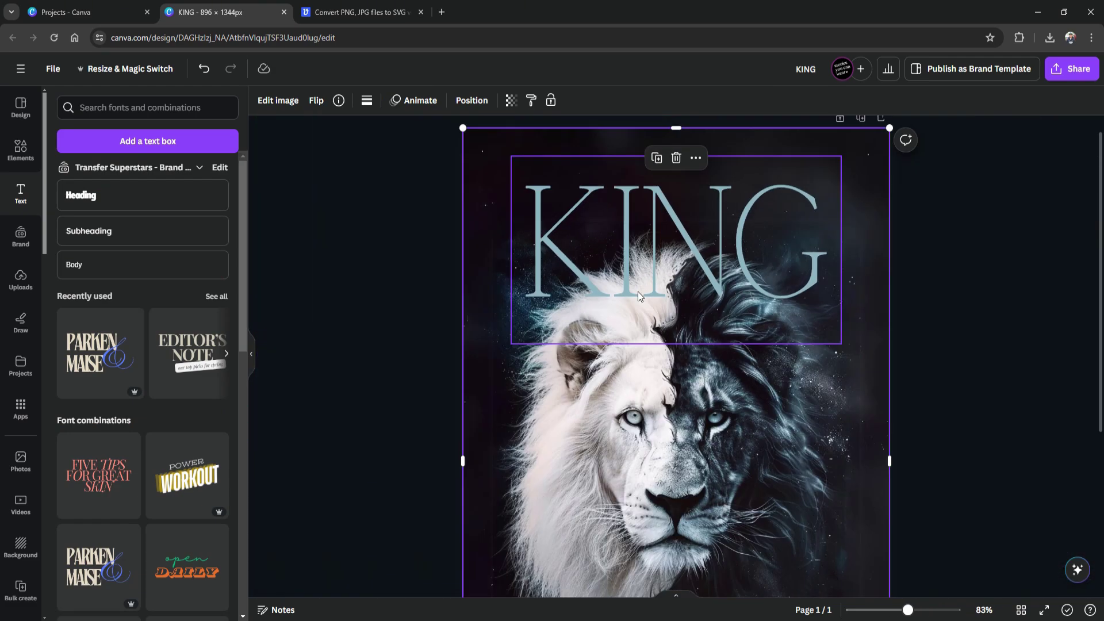
scroll(661, 432, "down", 2)
scroll(667, 396, "down", 3)
right_click(673, 379)
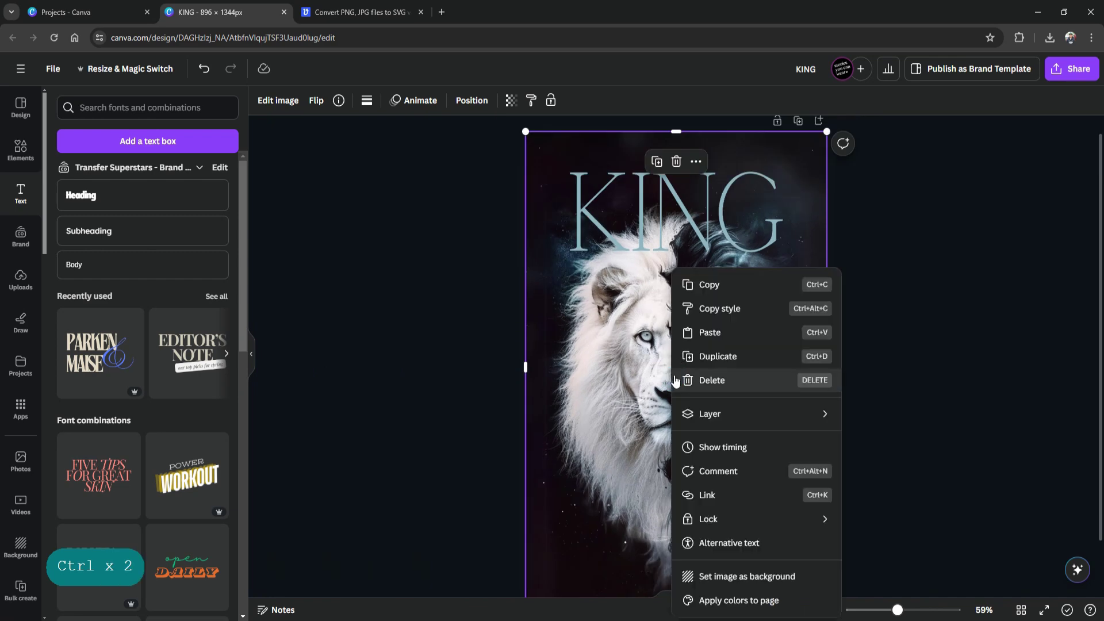
left_click(717, 358)
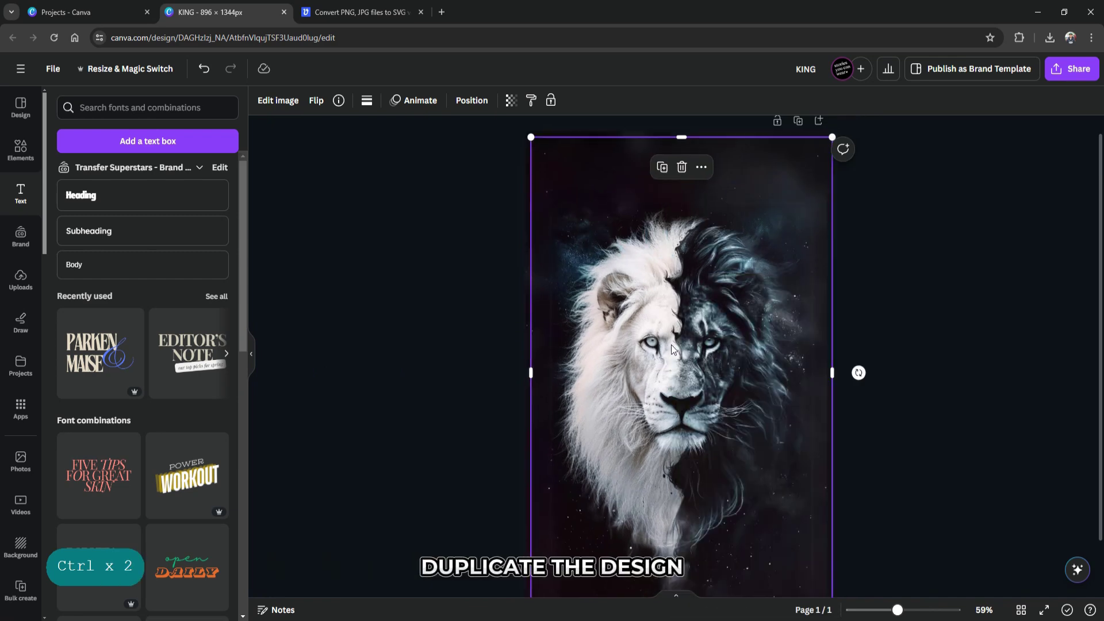
left_click_drag(671, 344, 665, 339)
Remove the background from the duplicated lion image so the KING title sits behind the lion's head.
left_click(278, 100)
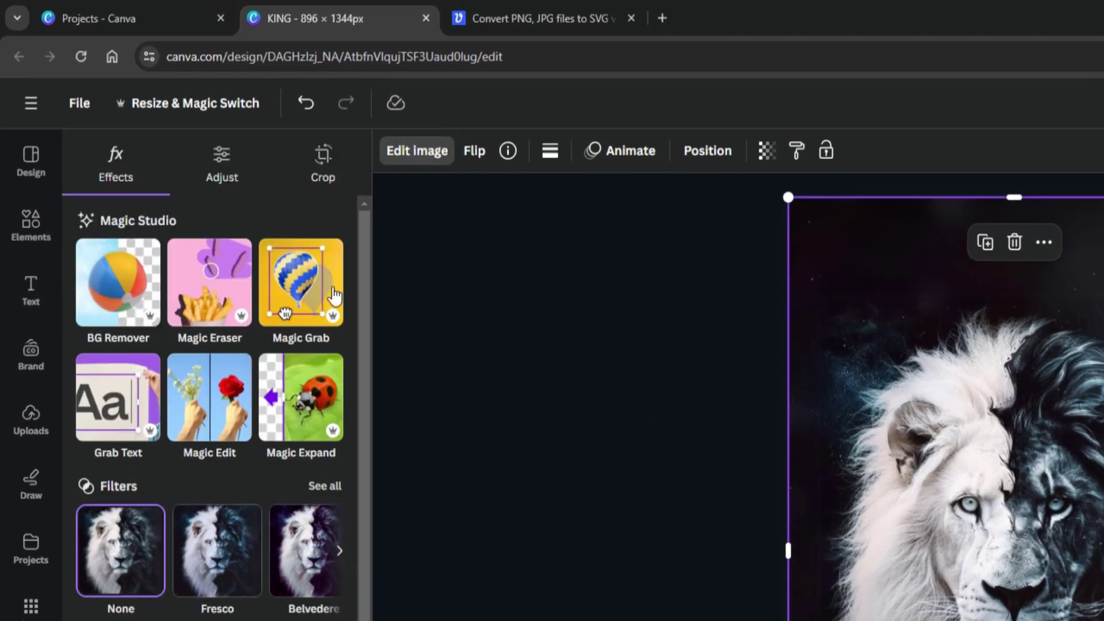
left_click(118, 281)
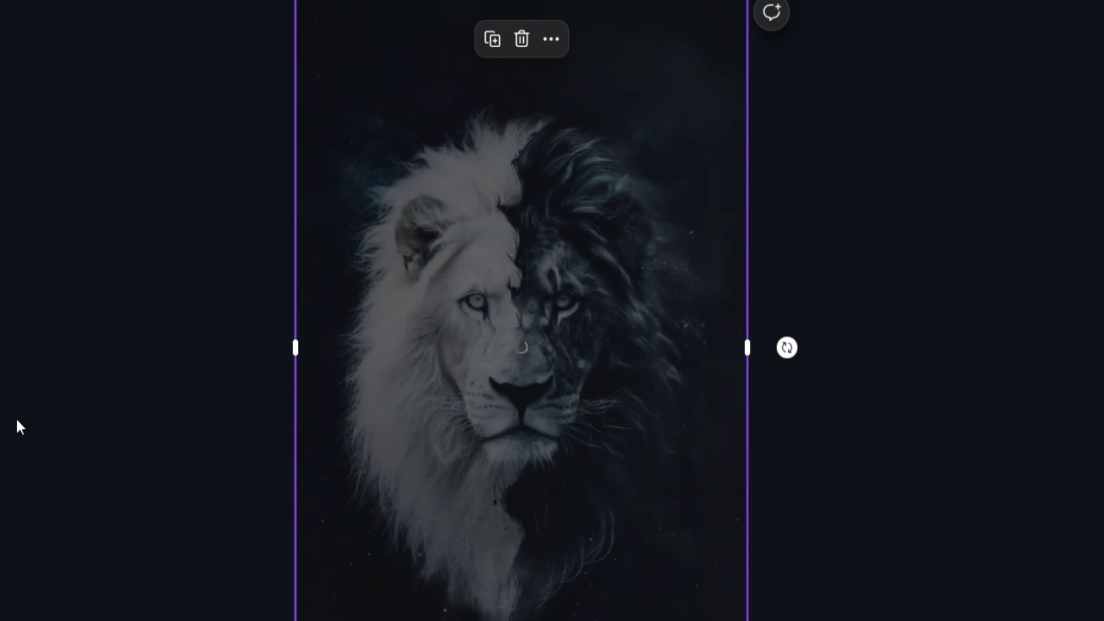
key("ctrl+z")
key("ctrl+z")
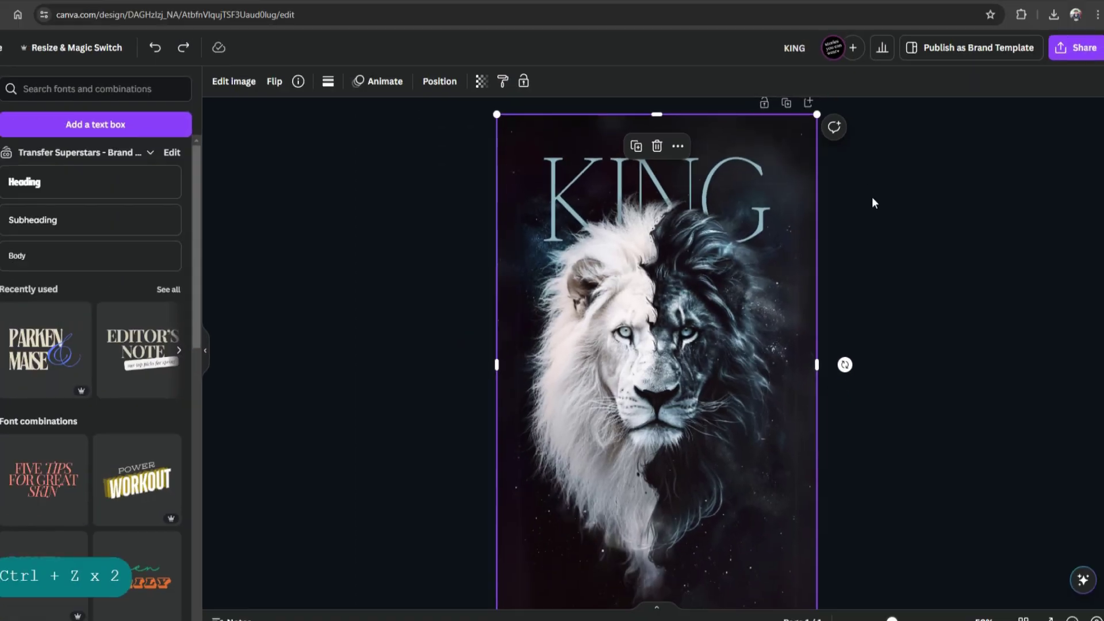
Lock the lion cut-out and move the KING title slightly higher on the page.
right_click(716, 339)
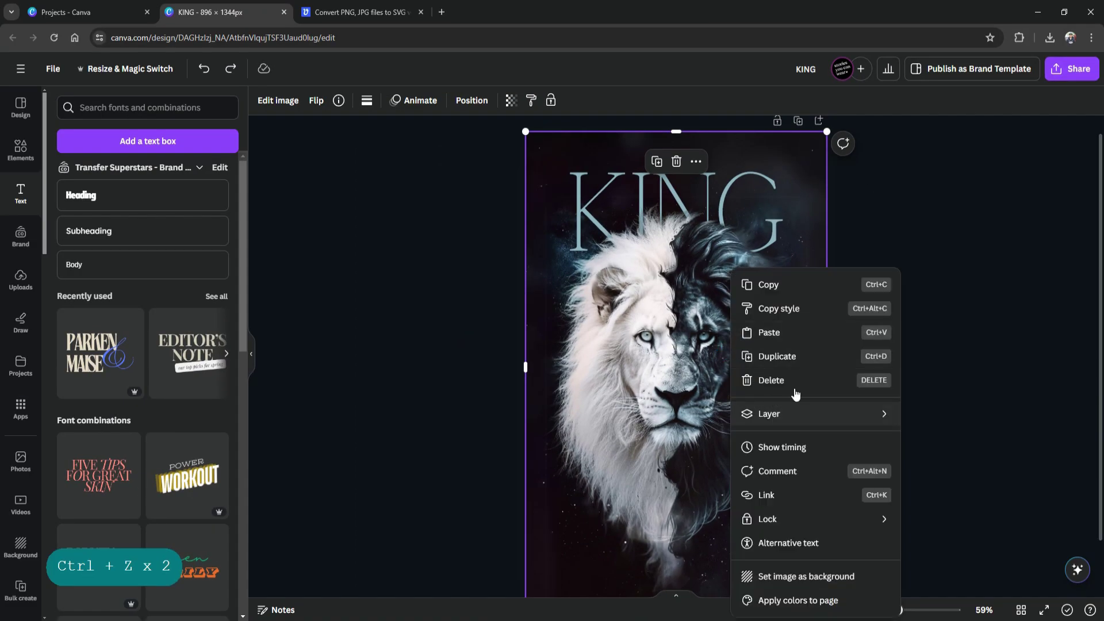
mouse_move(810, 521)
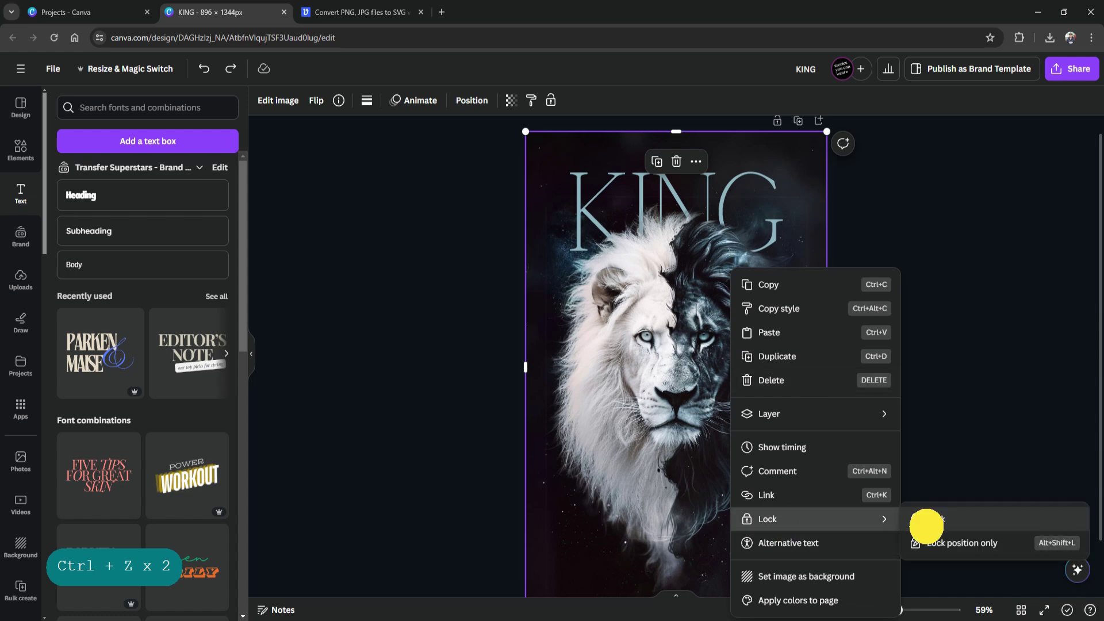
left_click(924, 520)
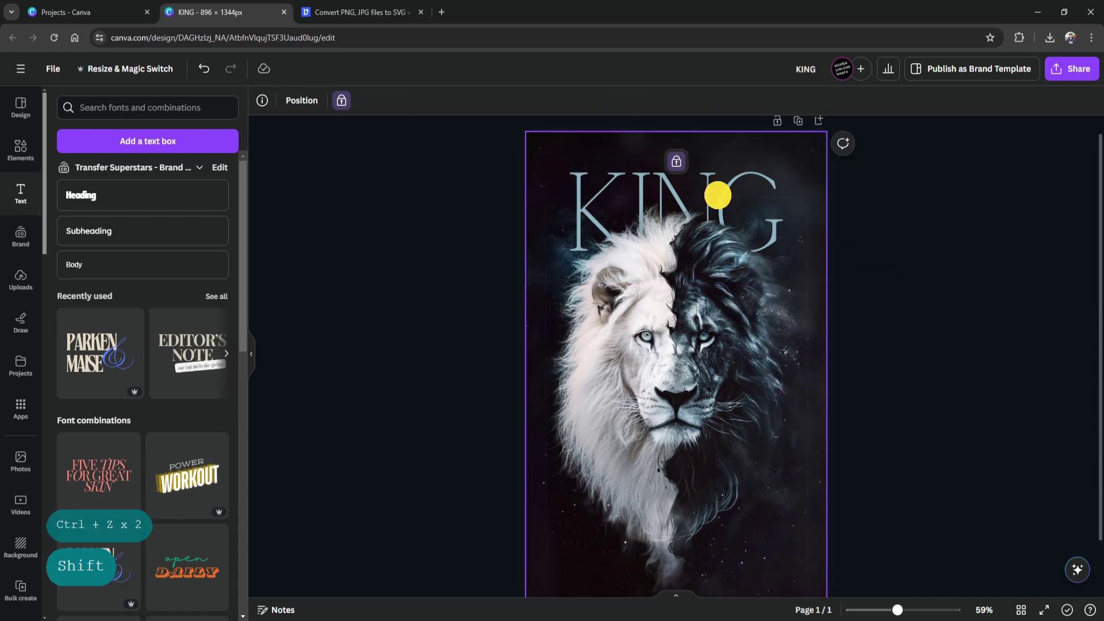
left_click_drag(717, 192, 736, 172)
left_click(391, 322)
left_click(653, 412)
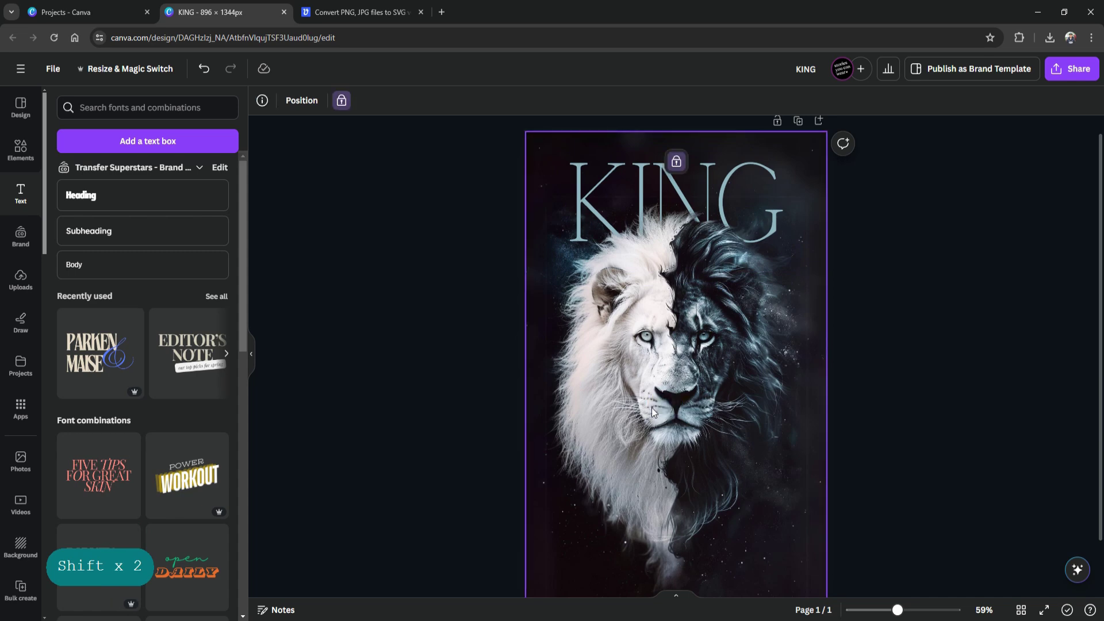
Add the "Editor's Note" font combination to the page and delete its tilted tagline.
left_click(206, 360)
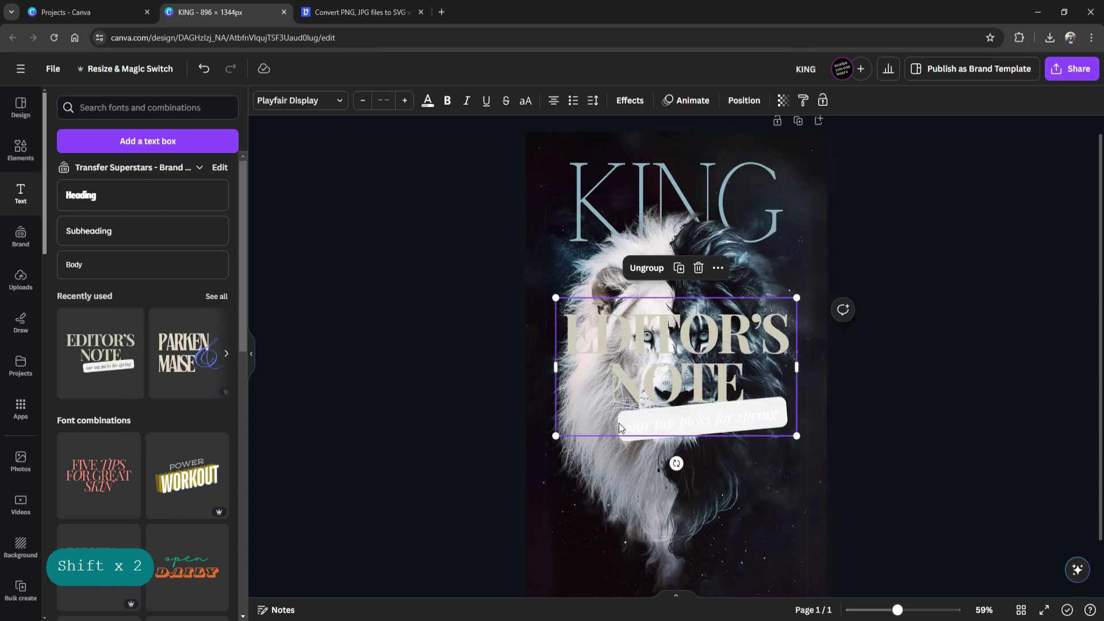
left_click(730, 428)
key("Delete")
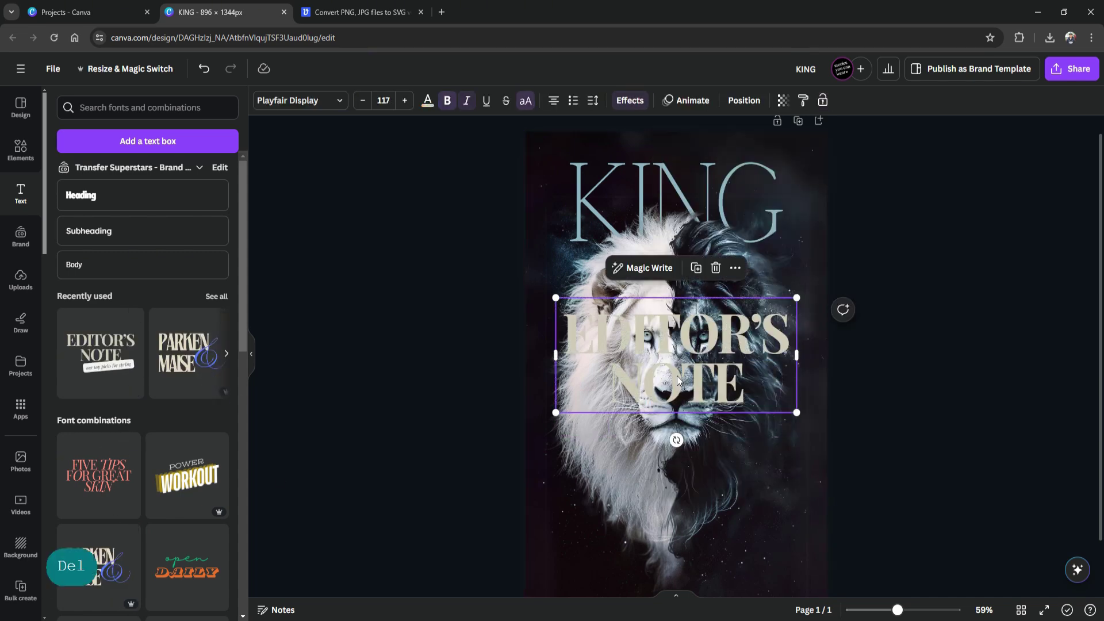
Replace the "Editor's Note" text with "STILL, I RISE" and widen its box so it fits on one line.
double_click(671, 340)
key("ctrl+a")
type("S")
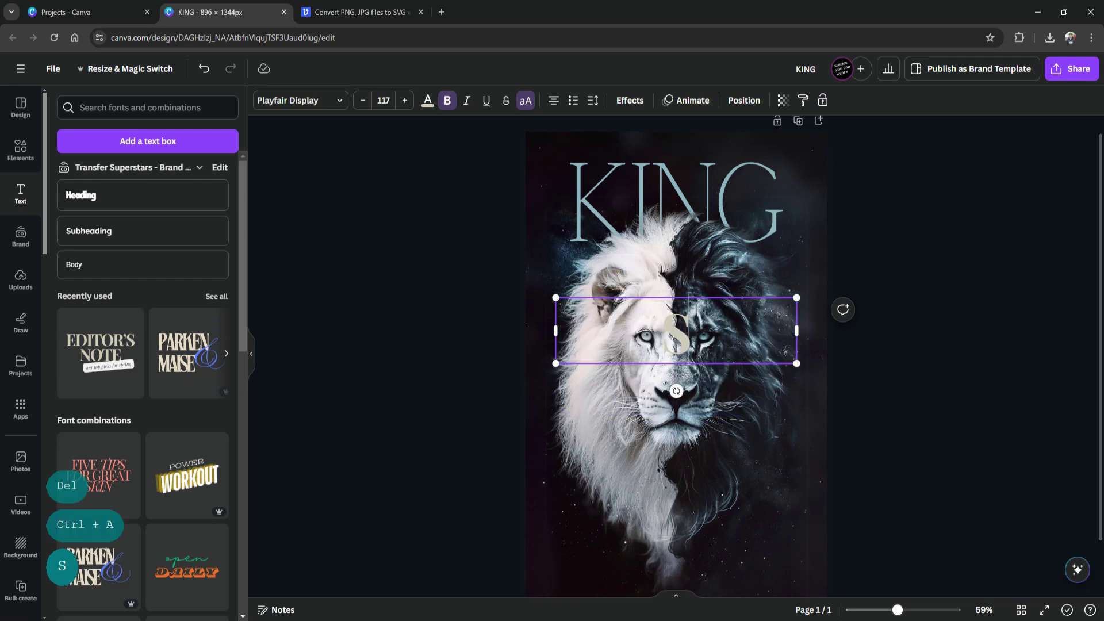
type("TILL, I RISE")
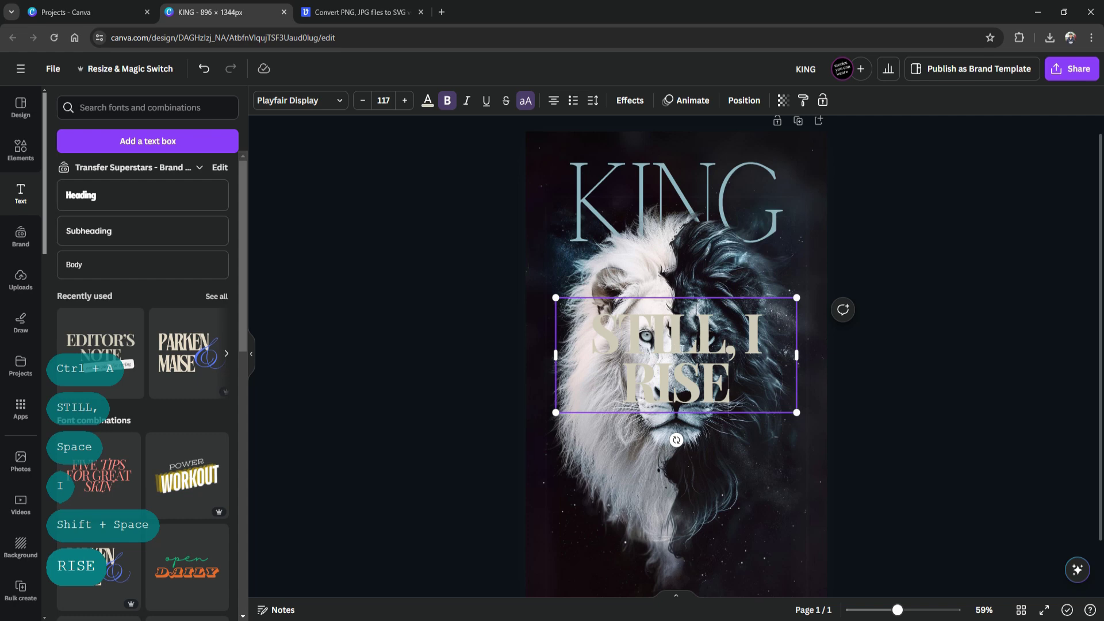
left_click_drag(796, 354, 855, 349)
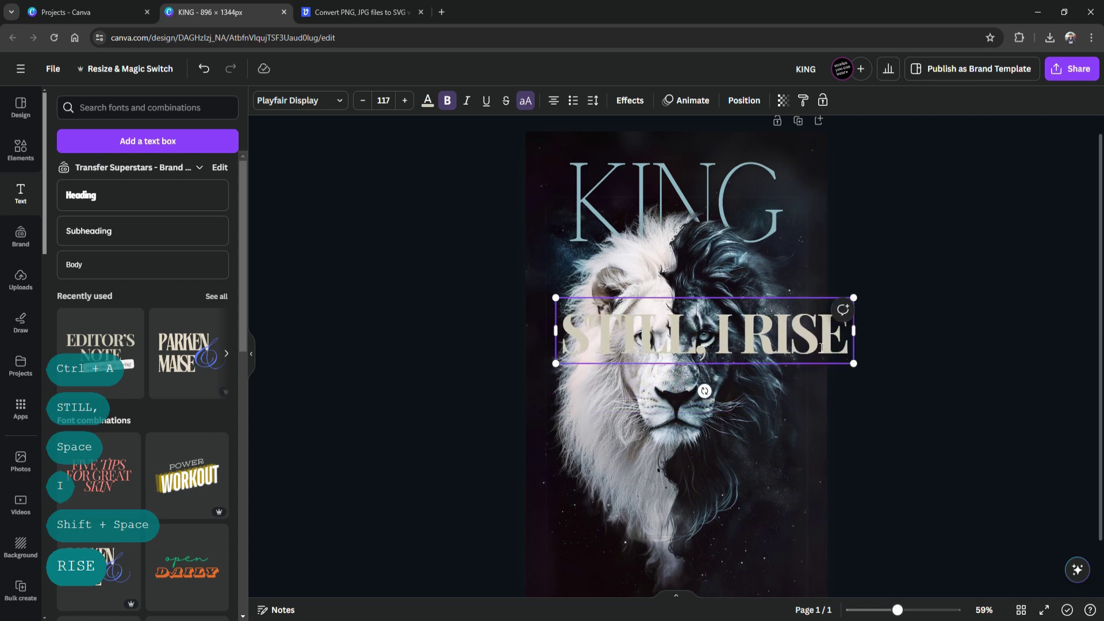
Move the "STILL, I RISE" line to the lower part of the page and scale it down to font size 93.5.
left_click(515, 304)
left_click_drag(699, 350, 699, 545)
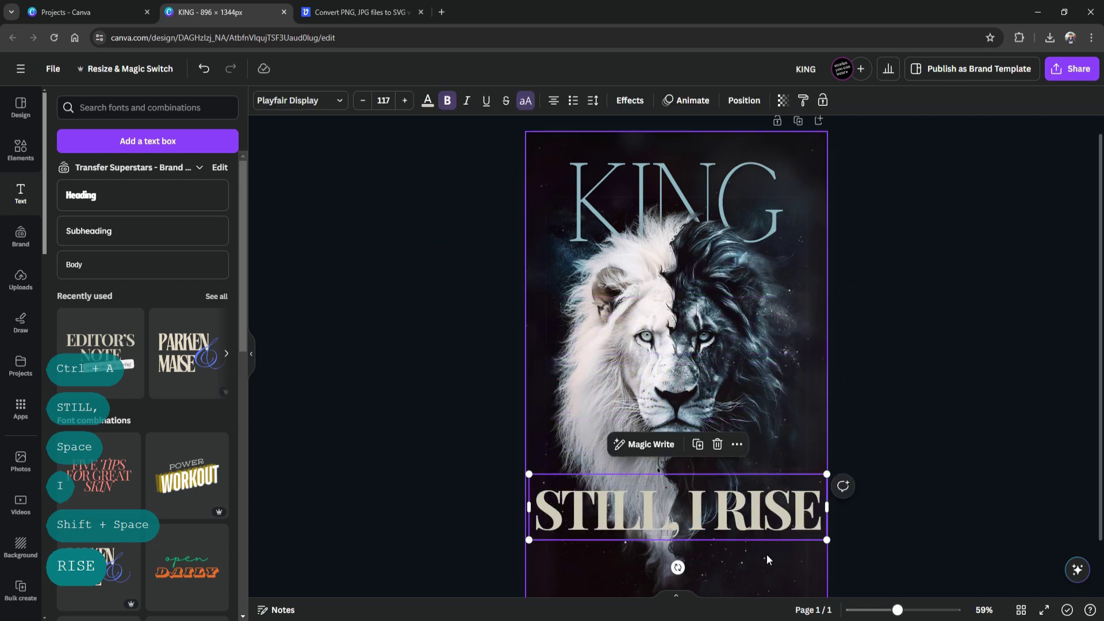
left_click_drag(826, 541, 770, 548)
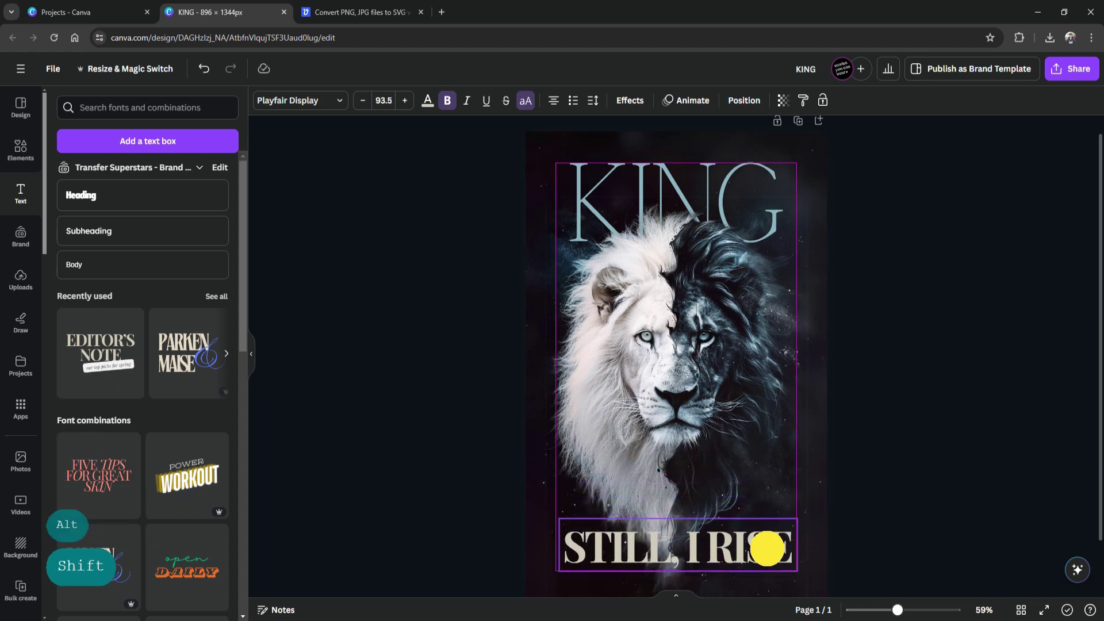
left_click(869, 490)
Try the Calgary font on "STILL, I RISE", but settle on Playfair Display in regular weight.
scroll(868, 490, "down", 1)
double_click(742, 492)
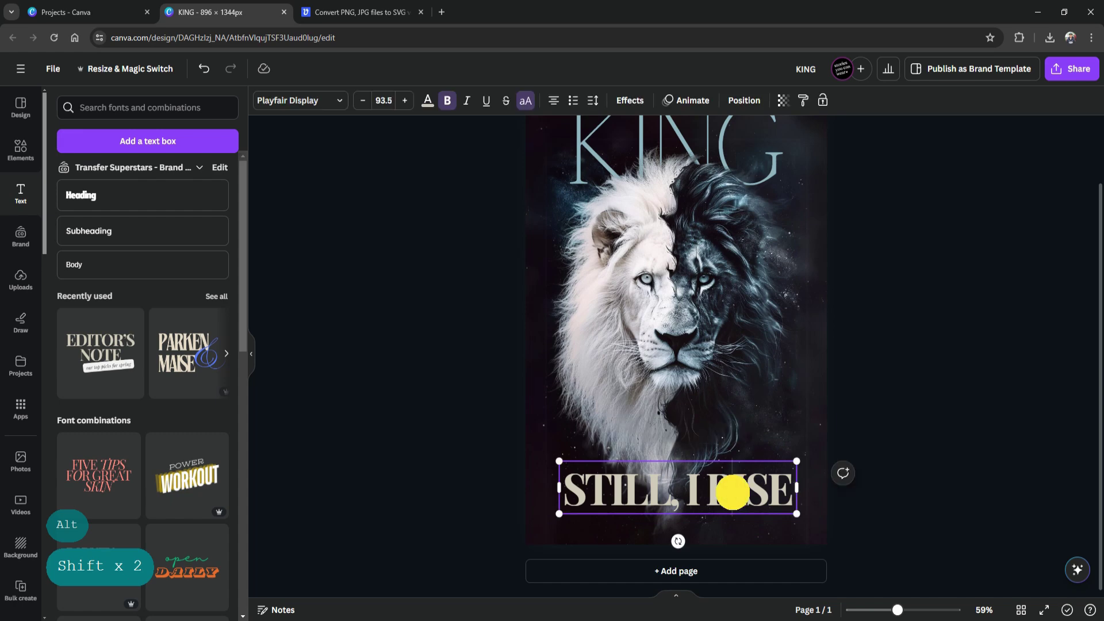
key("ctrl+a")
left_click(296, 101)
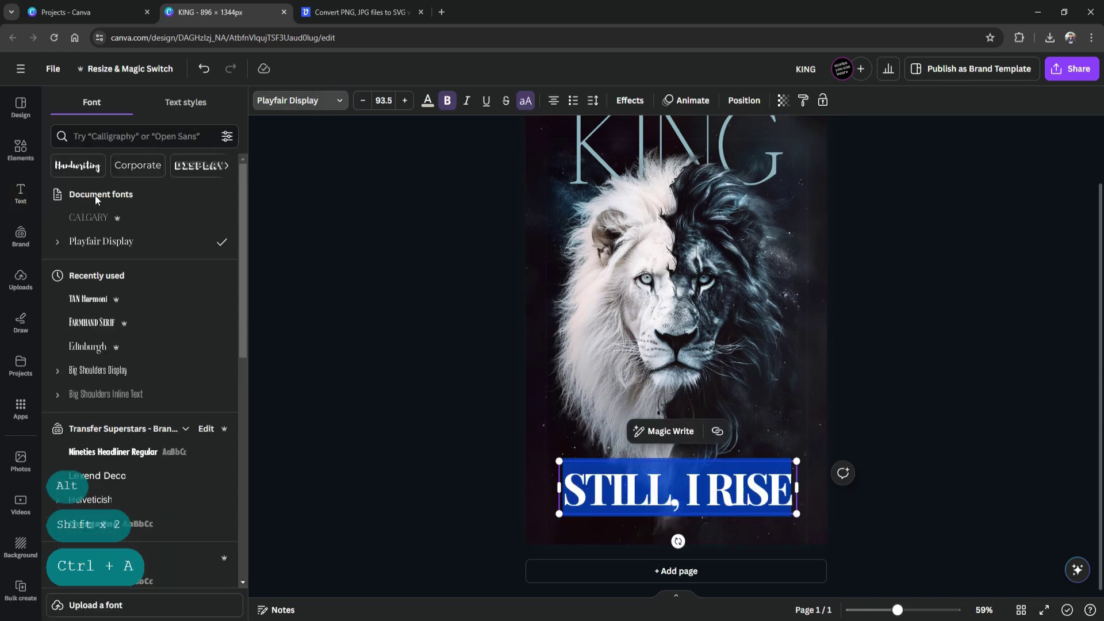
left_click(86, 225)
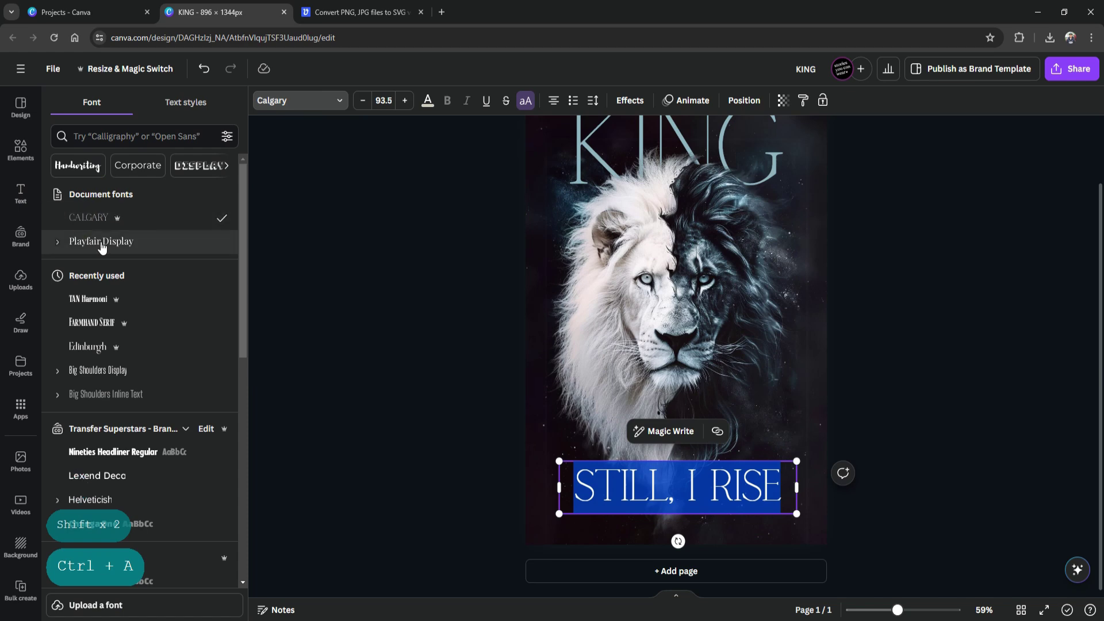
left_click(96, 241)
left_click(504, 414)
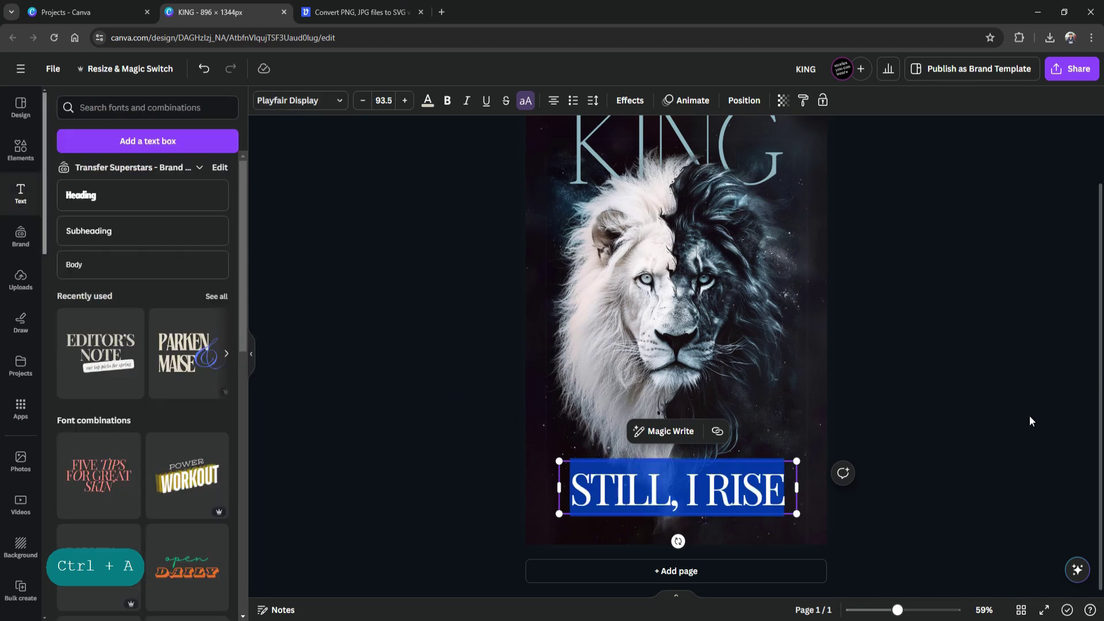
left_click(1030, 420)
Scale the "STILL, I RISE" text up to size 97.7 and place it slightly lower, centred on the page.
left_click_drag(775, 501, 804, 516)
left_click(741, 510)
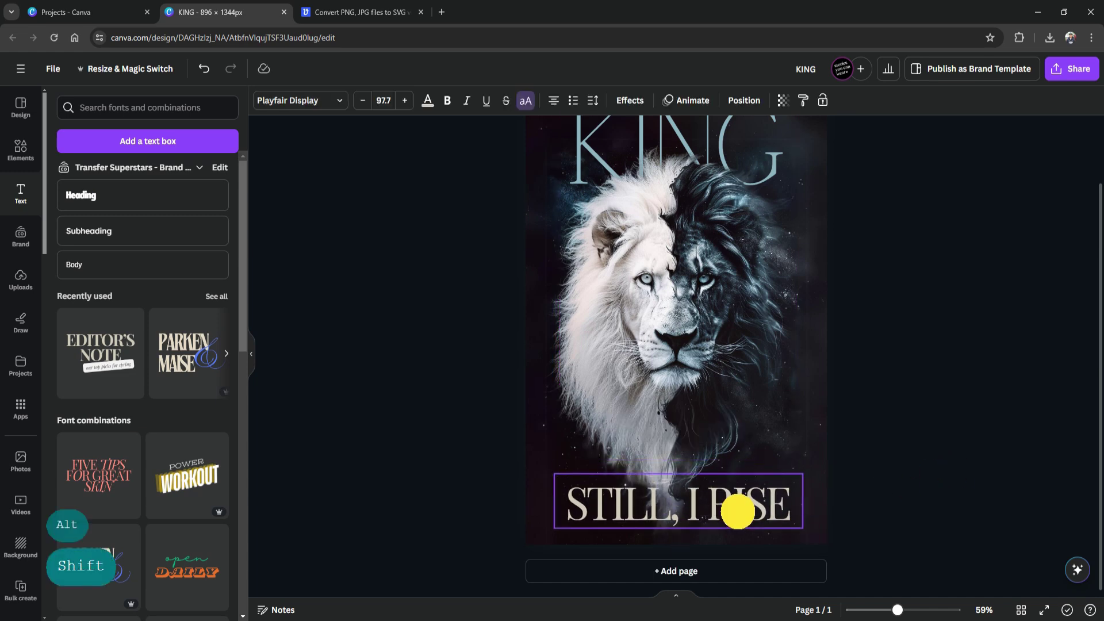
left_click(892, 466)
Recolour the "STILL, I RISE" text with a colour sampled from the white half of the lion's face.
double_click(719, 506)
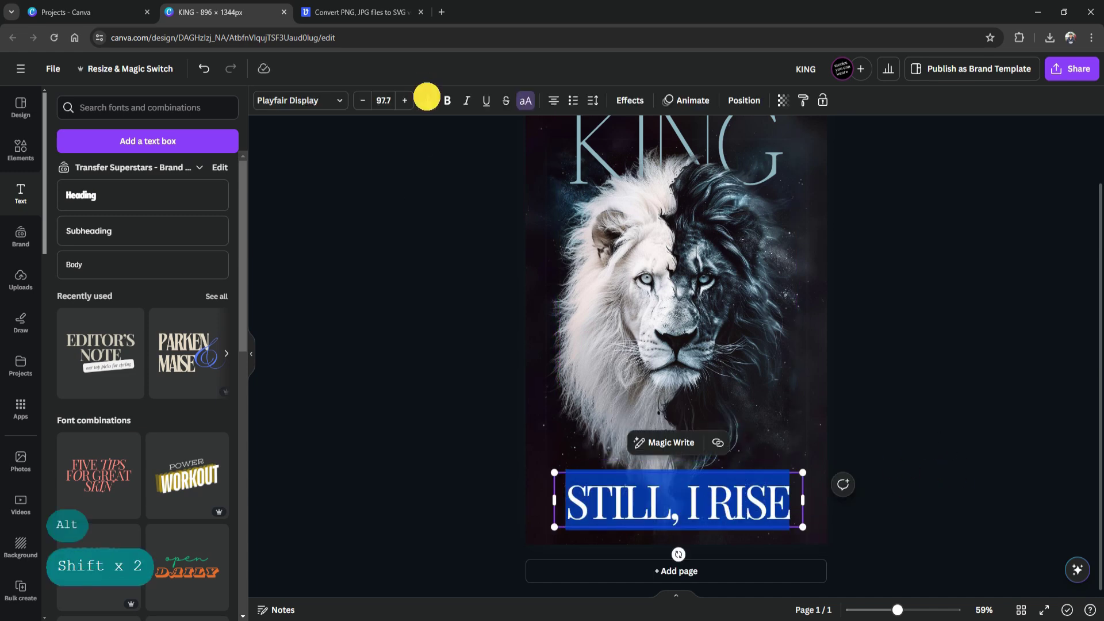
left_click(427, 99)
left_click(63, 173)
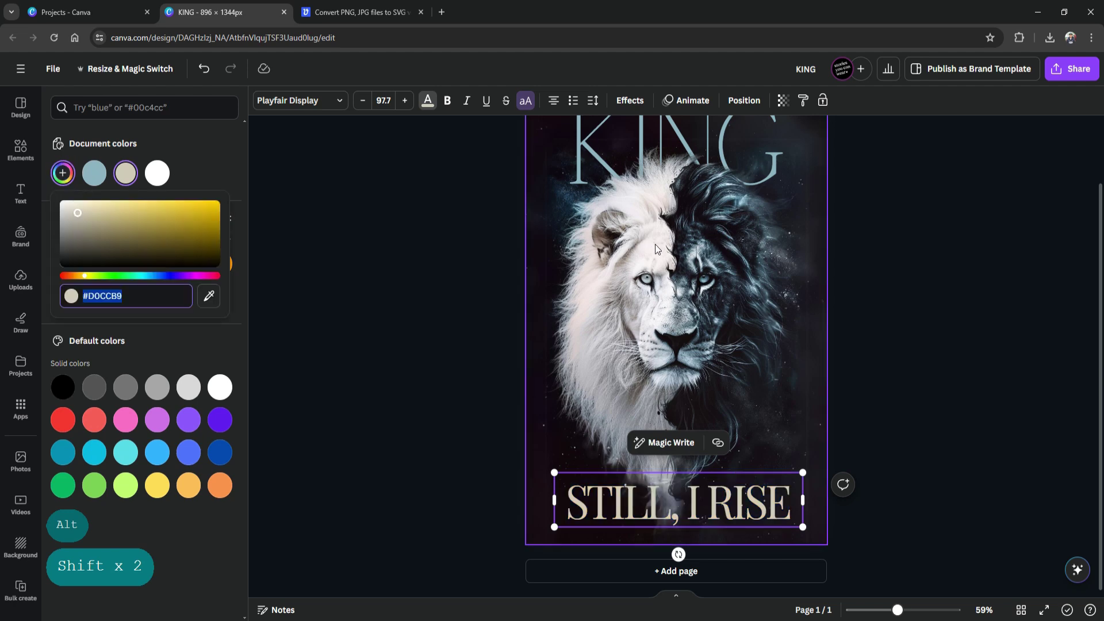
left_click(209, 295)
left_click(646, 247)
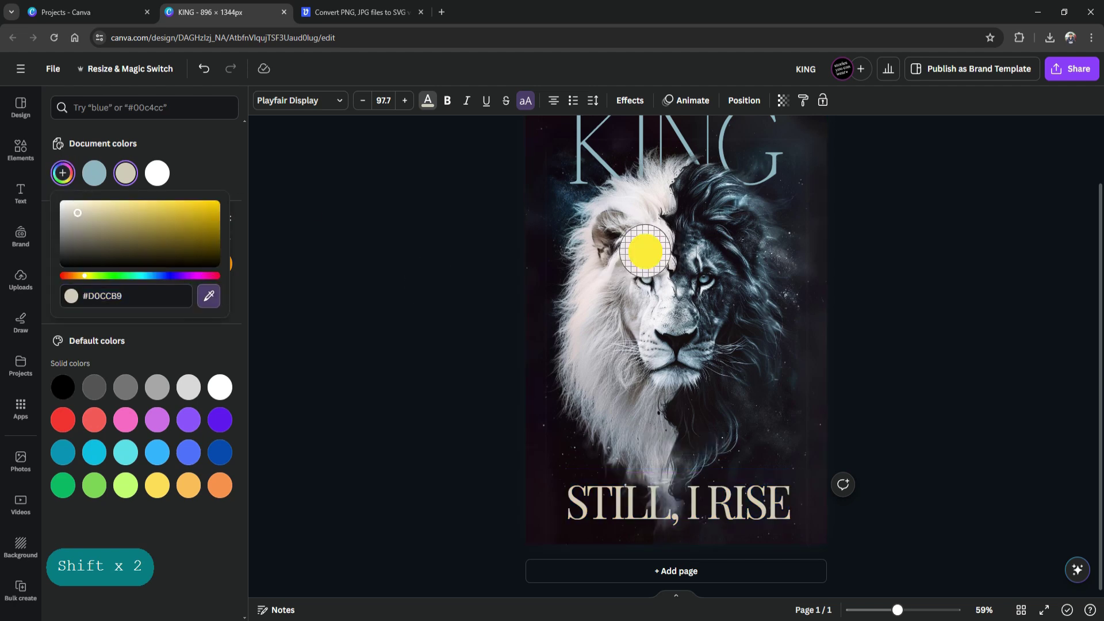
left_click(781, 330)
Move the "STILL, I RISE" line slightly higher on the page.
scroll(794, 357, "down", 2, "ctrl")
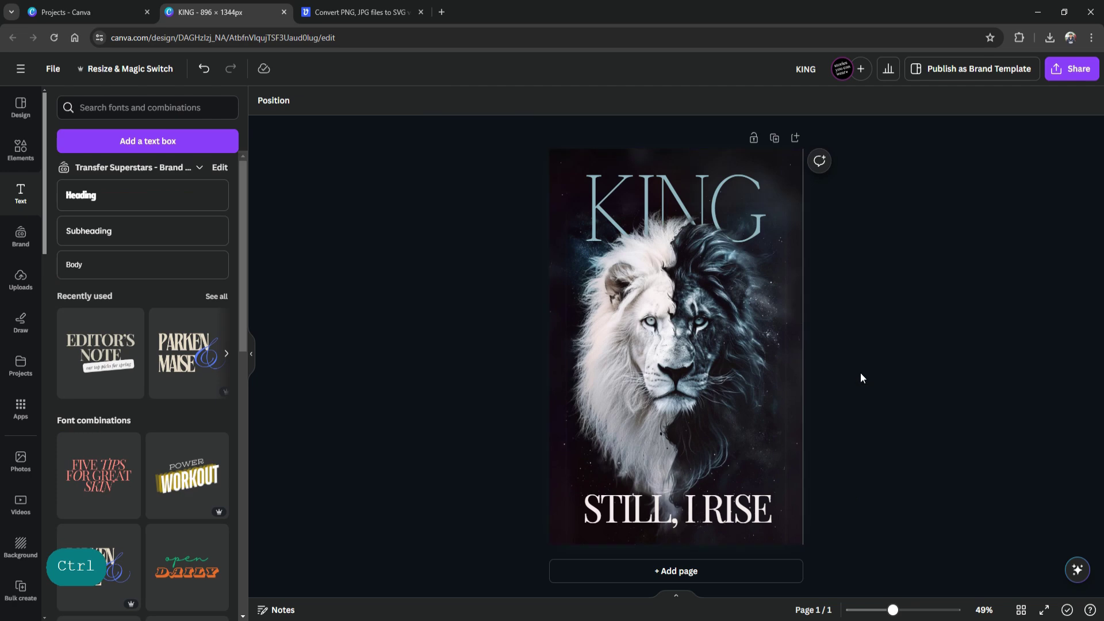
left_click_drag(759, 506, 726, 501)
left_click(910, 446)
left_click(902, 408)
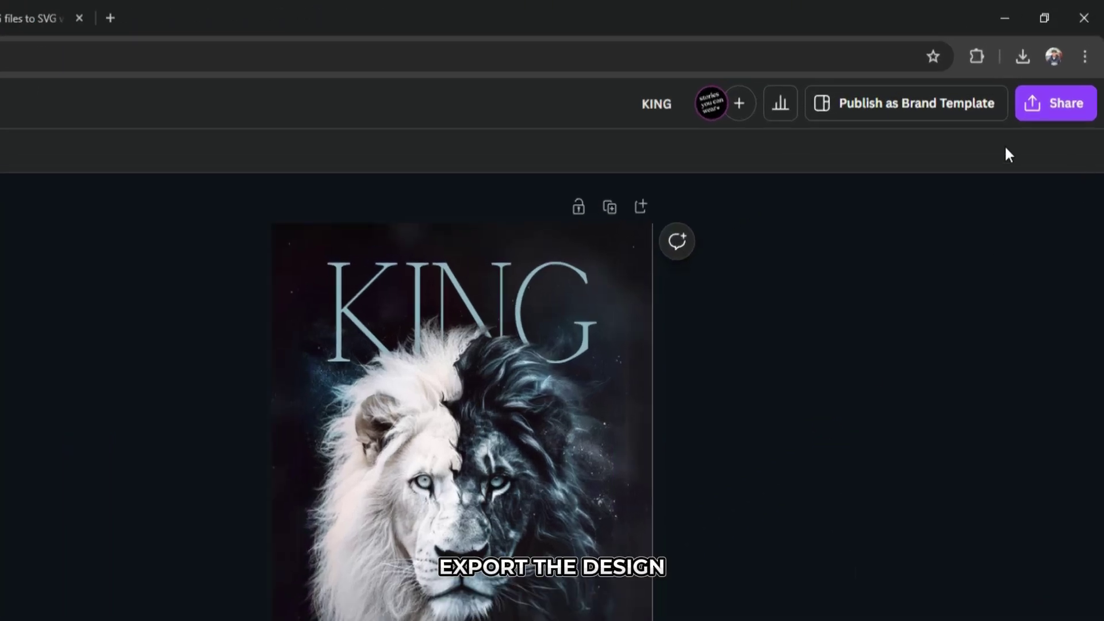
Download the finished design as a PNG at size 1.
left_click(1055, 96)
left_click(814, 457)
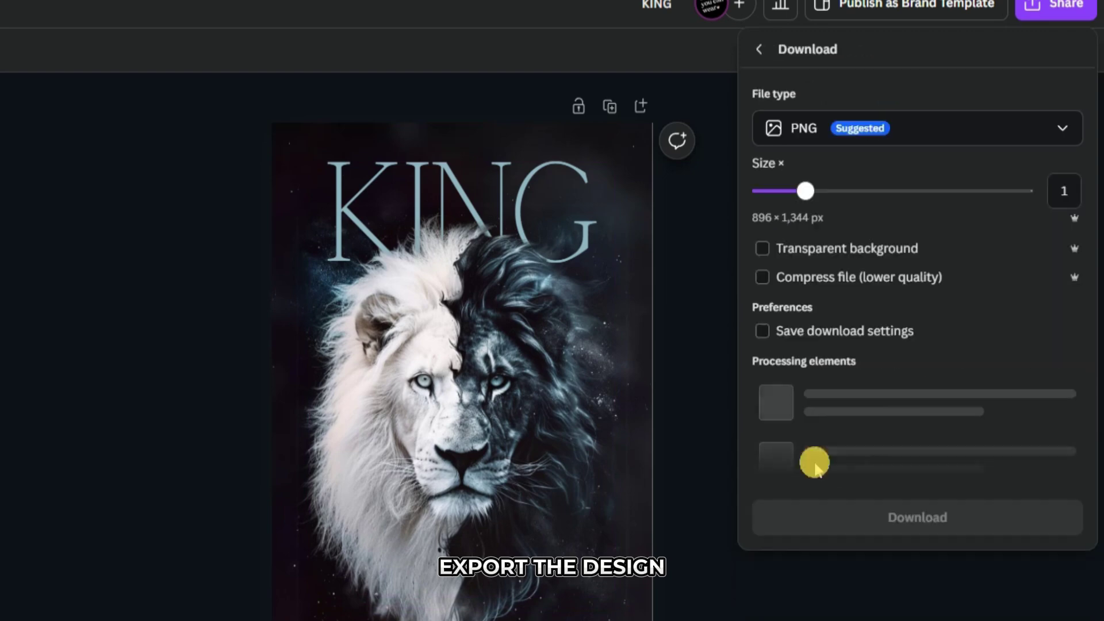
left_click(874, 372)
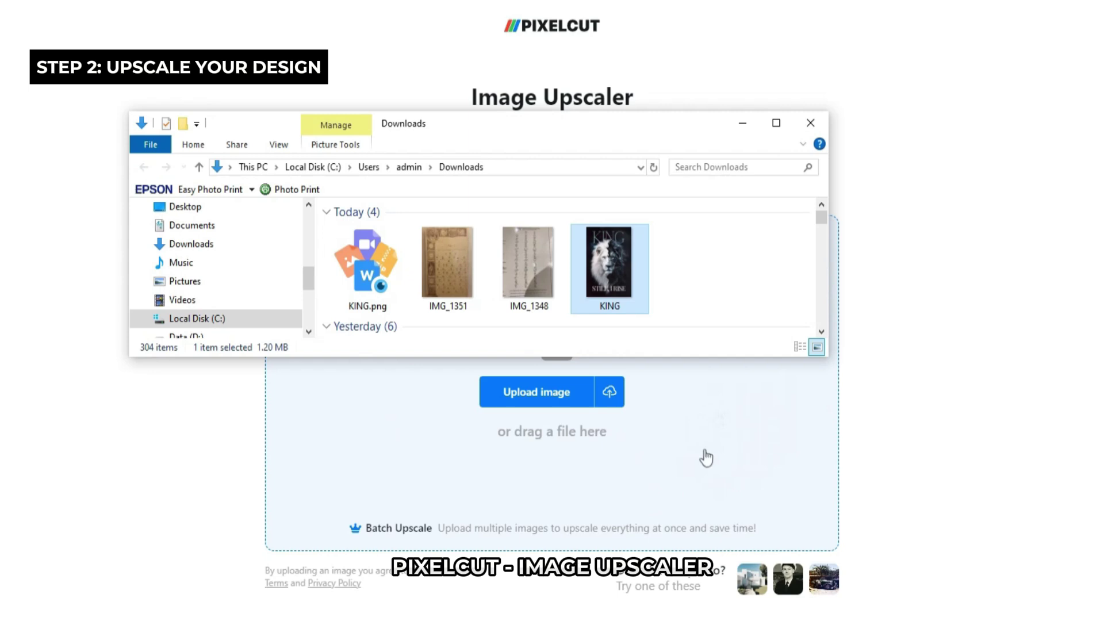
Upload the KING image to Pixelcut's Image Upscaler and compare the original with the 2x result up close.
left_click_drag(604, 263, 736, 405)
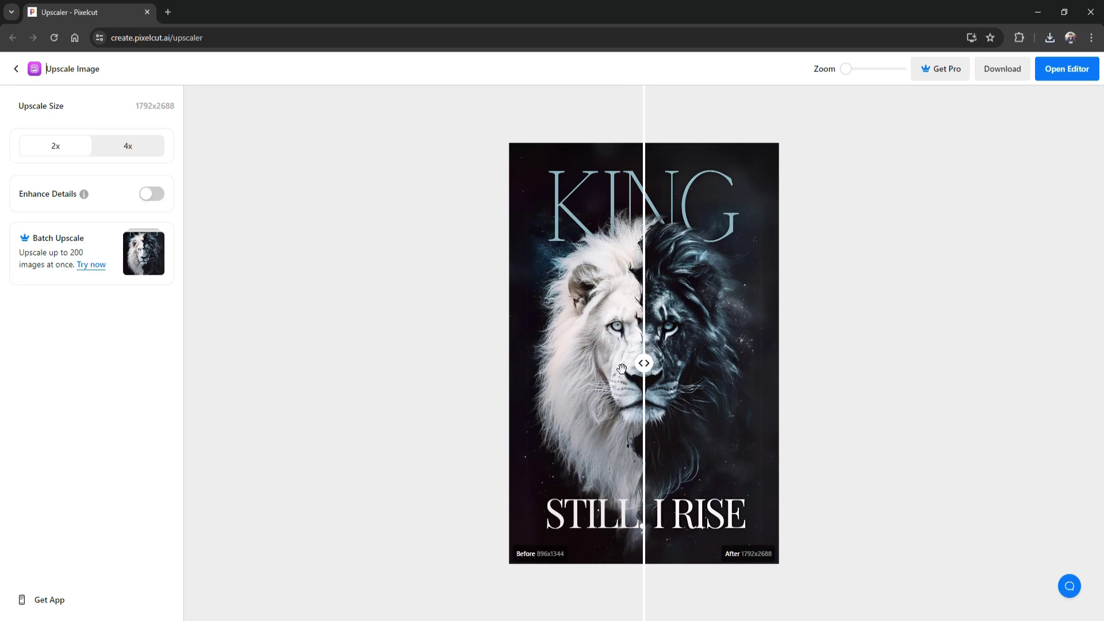
left_click_drag(644, 367, 826, 363)
left_click_drag(754, 377, 270, 325)
scroll(705, 367, "up", 5)
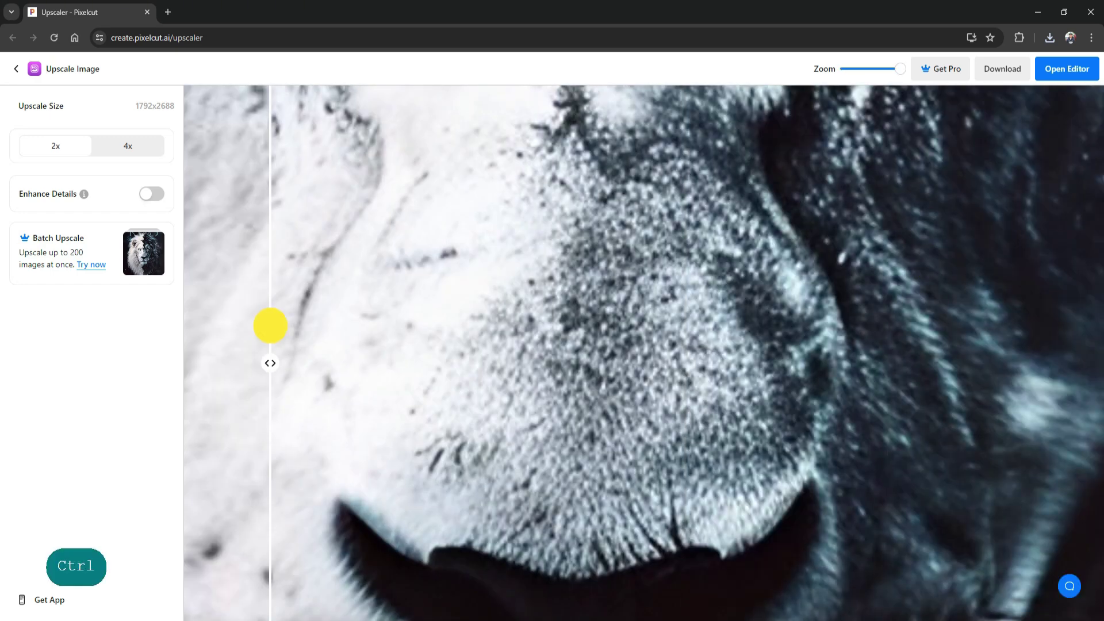
scroll(559, 324, "down", 5)
scroll(583, 305, "up", 3)
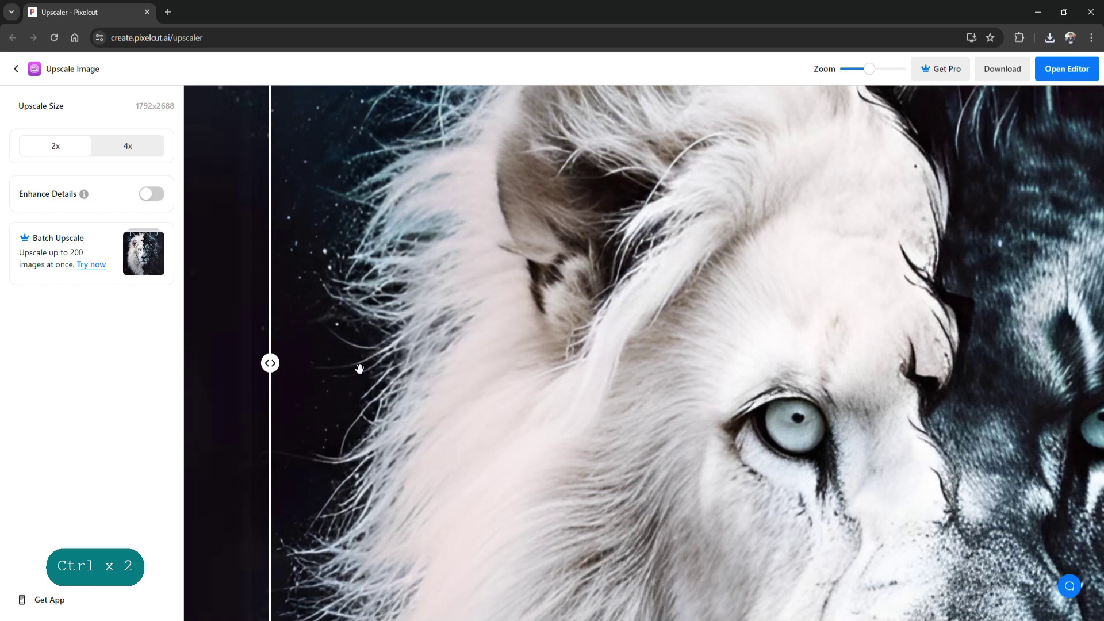
left_click_drag(270, 363, 280, 391)
scroll(595, 385, "down", 5)
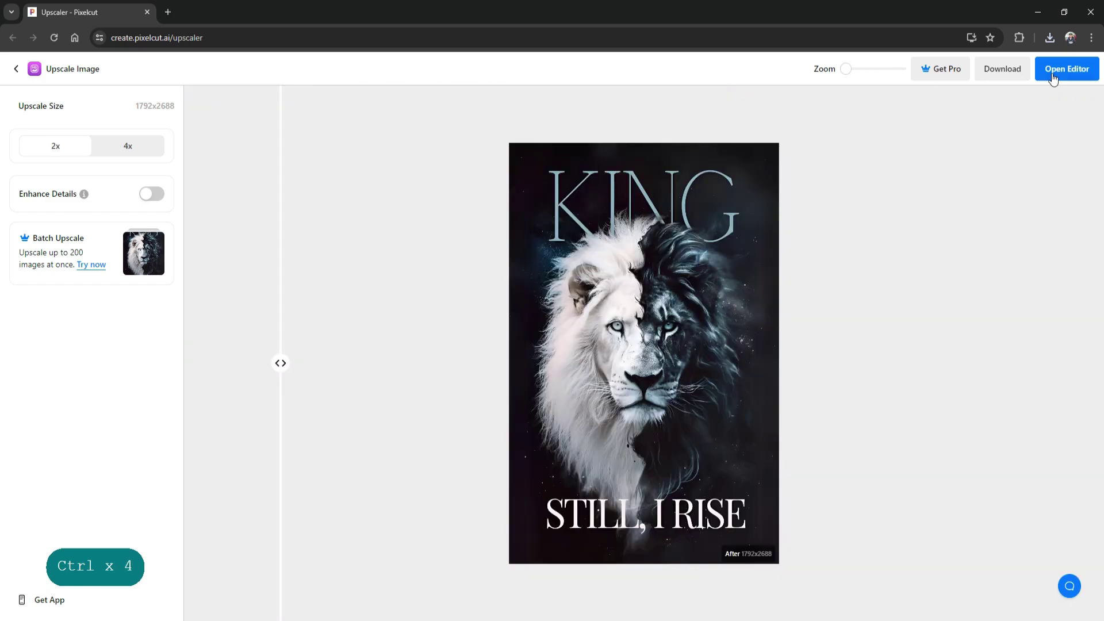
Download the 2x upscaled image and dismiss the membership offer.
left_click(997, 78)
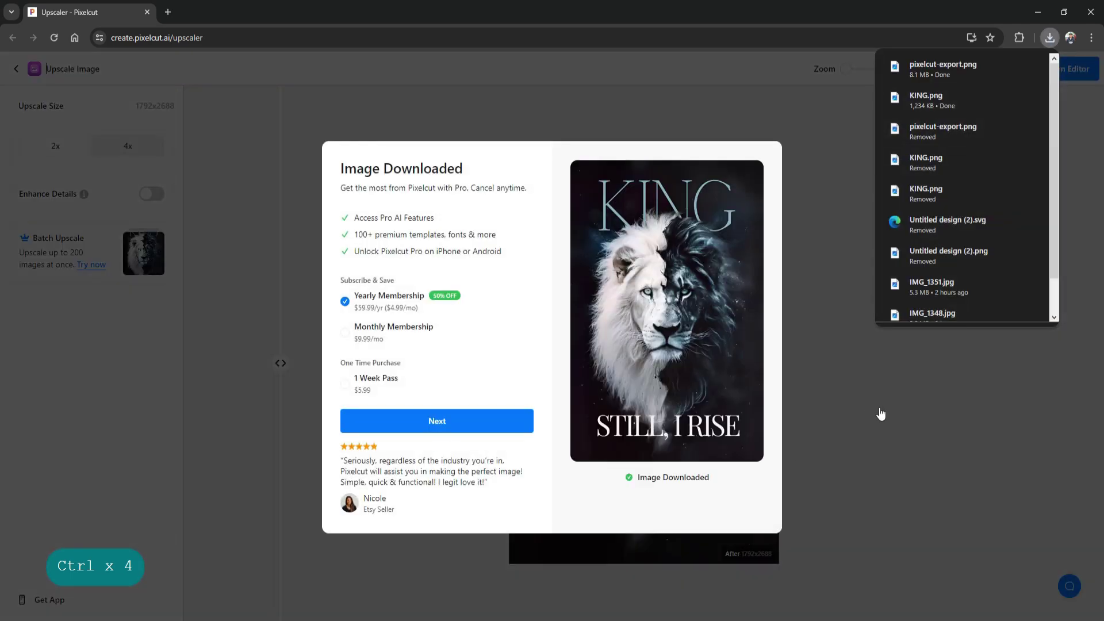
left_click(880, 414)
left_click(1049, 37)
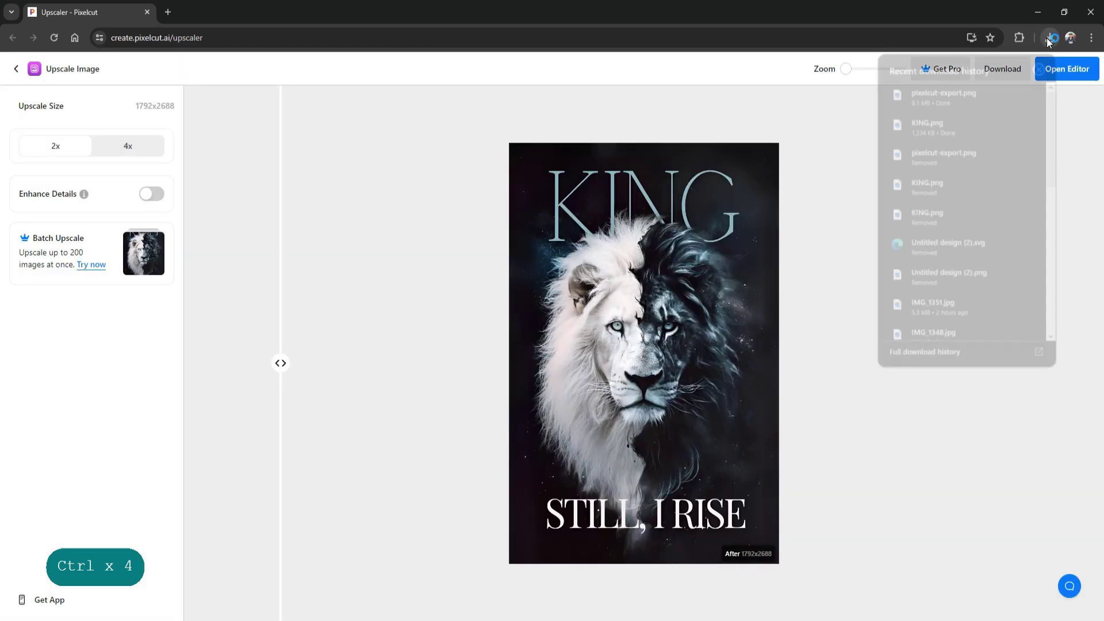
left_click(1011, 92)
left_click(416, 381)
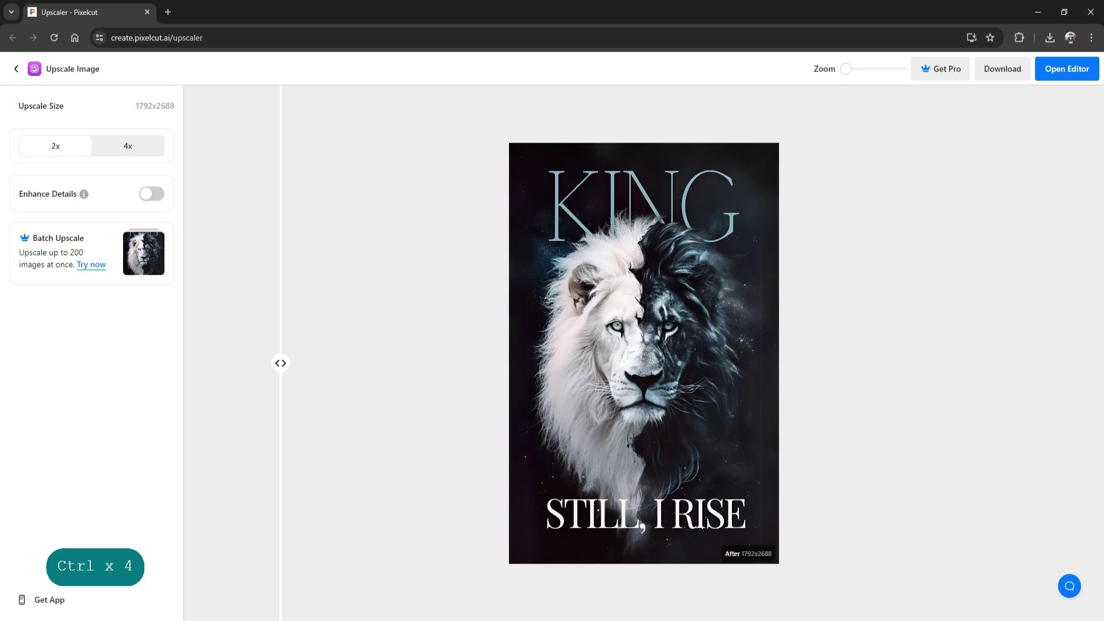
Switch to Photoshop and bring up the upscaled pixelcut-export.png there.
key("alt+Tab")
key("alt+Tab")
left_click(651, 426)
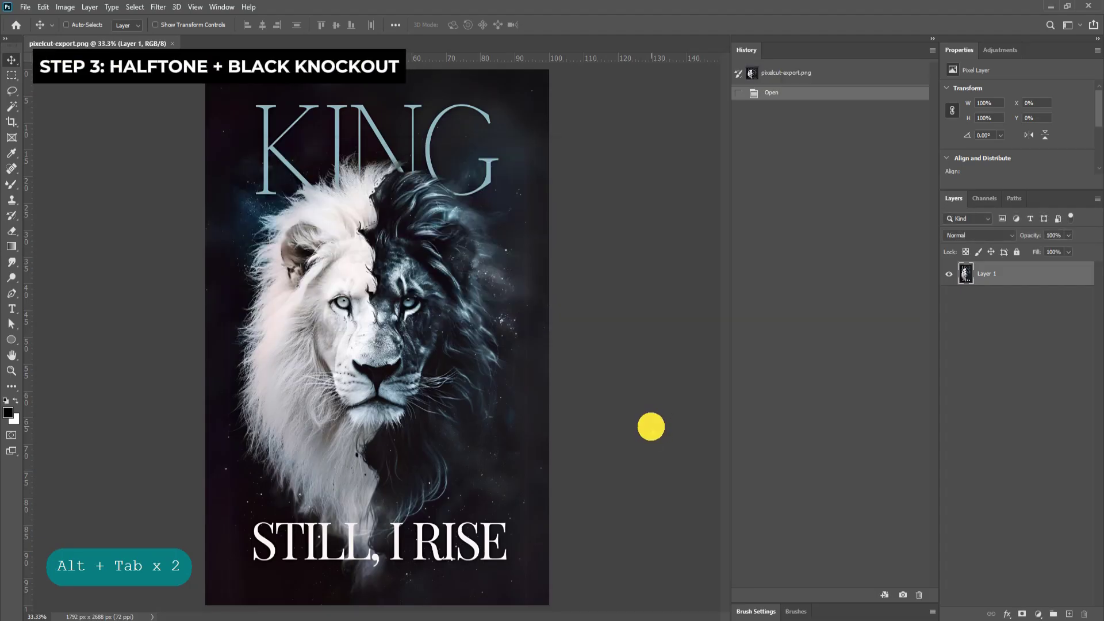
key("ctrl")
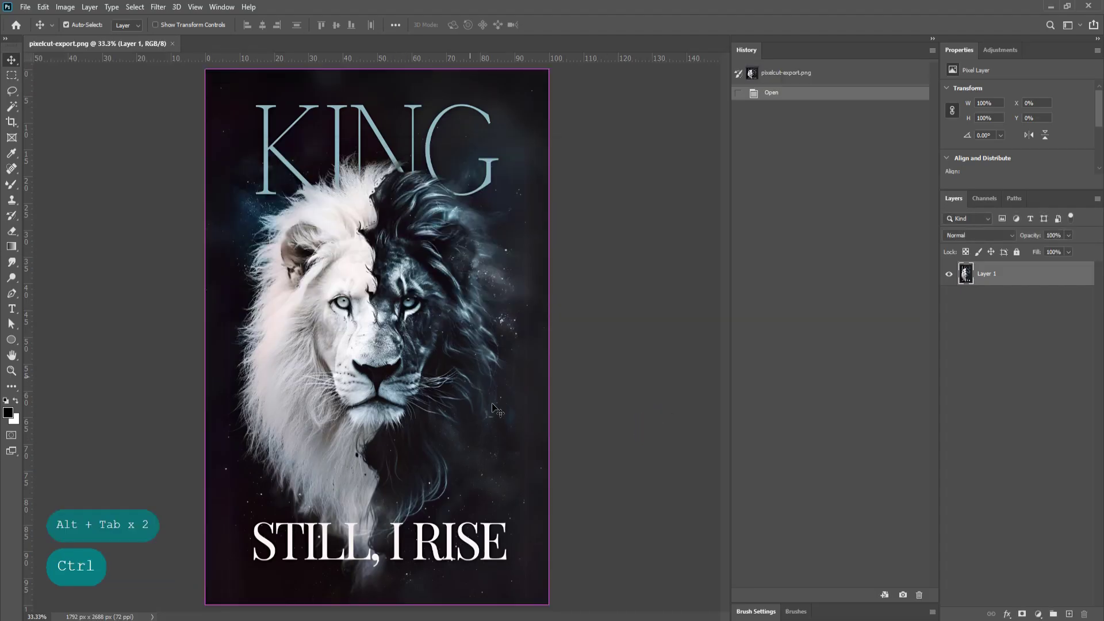
key("alt")
key("ctrl")
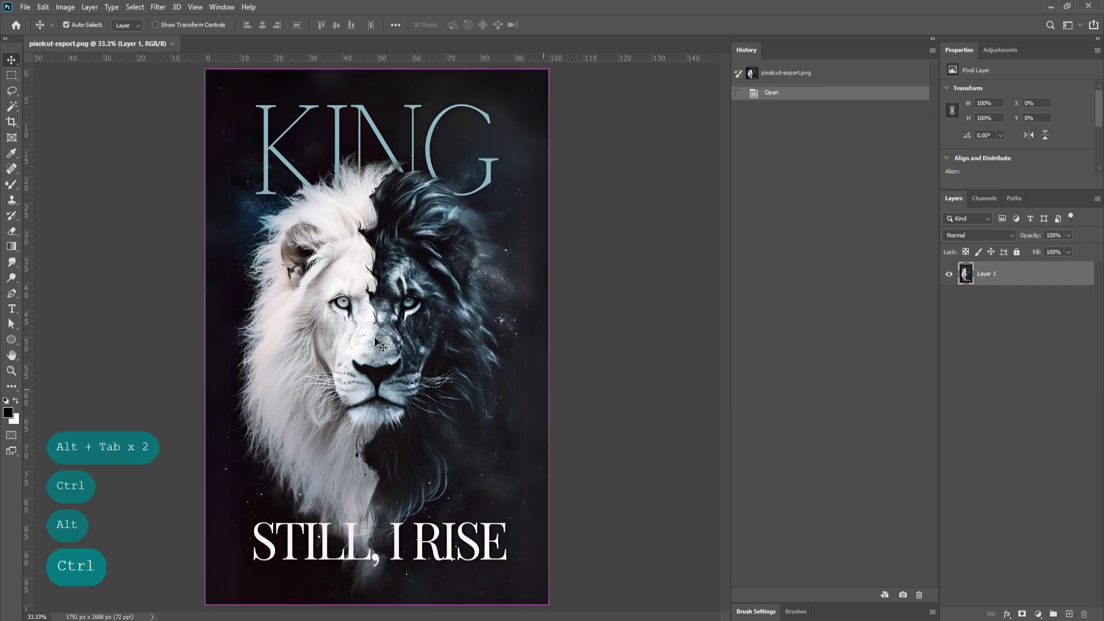
Set the image resolution to 300 pixels/inch, with width and height in inches.
left_click(65, 6)
left_click(100, 93)
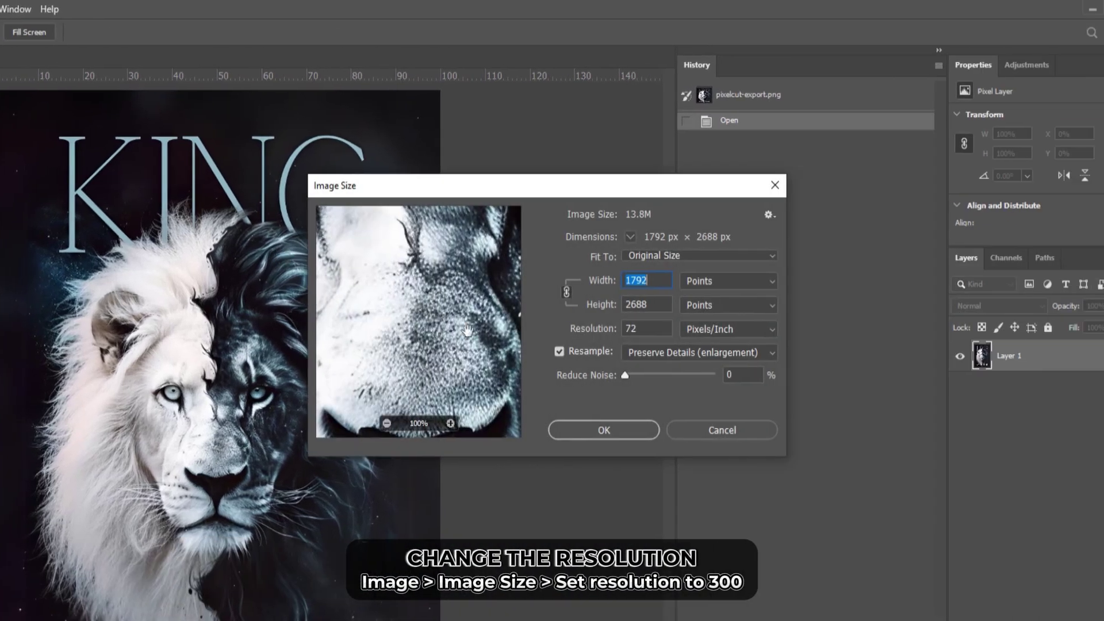
type("300")
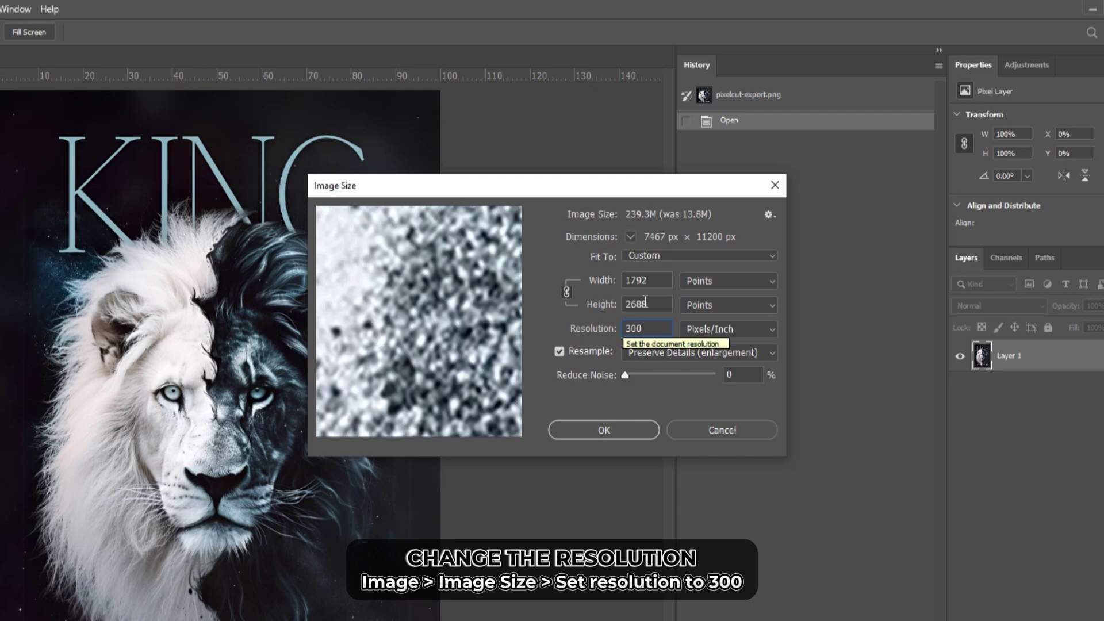
left_click(726, 279)
left_click(709, 320)
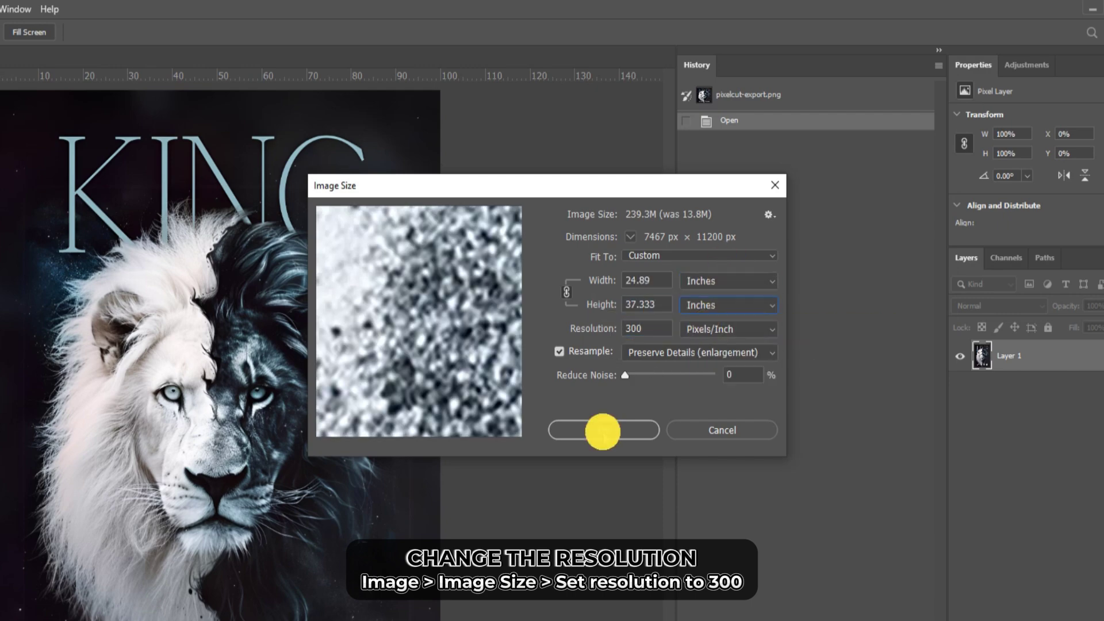
left_click(603, 430)
Remove the faint vertical seam in the dark background to the lion's right using the Spot Healing Brush.
scroll(497, 400, "up", 2)
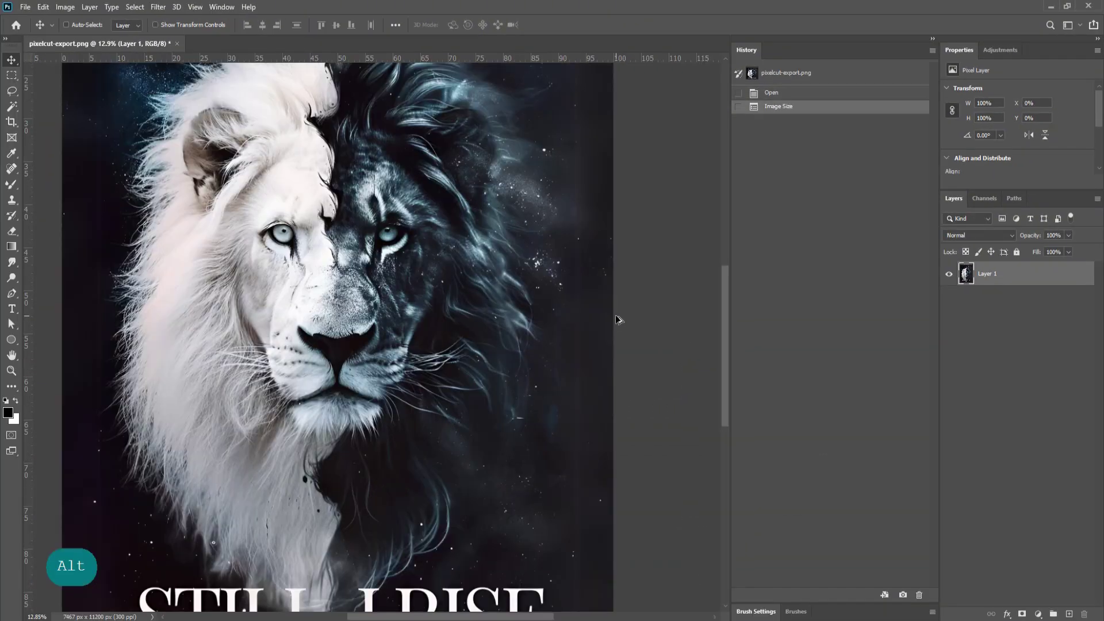
scroll(615, 315, "up", 4)
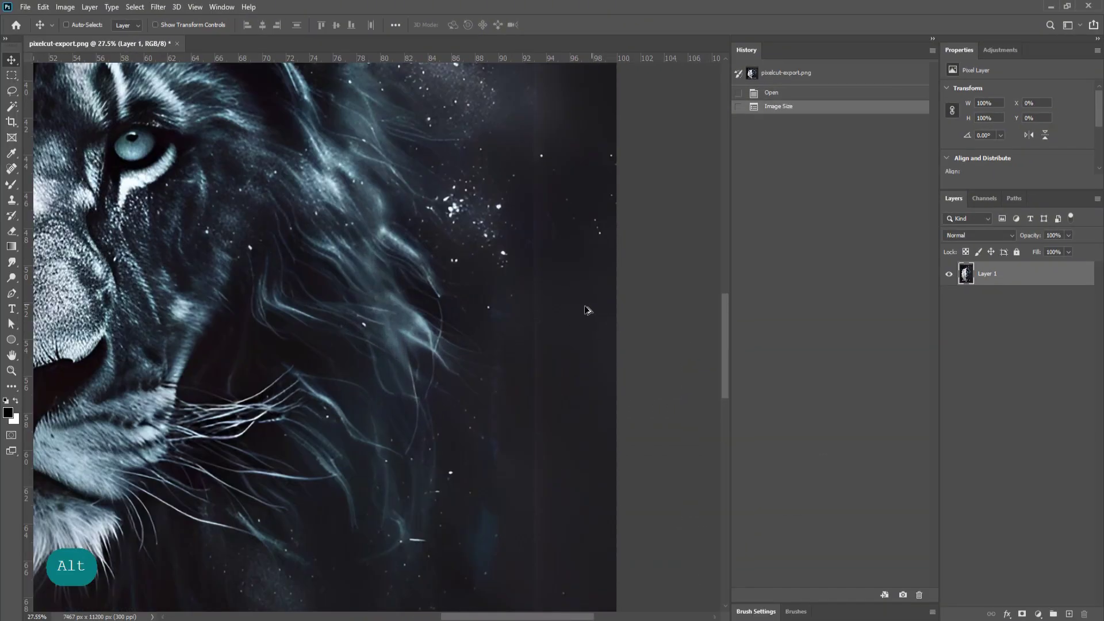
scroll(638, 316, "down", 2)
scroll(589, 305, "up", 3)
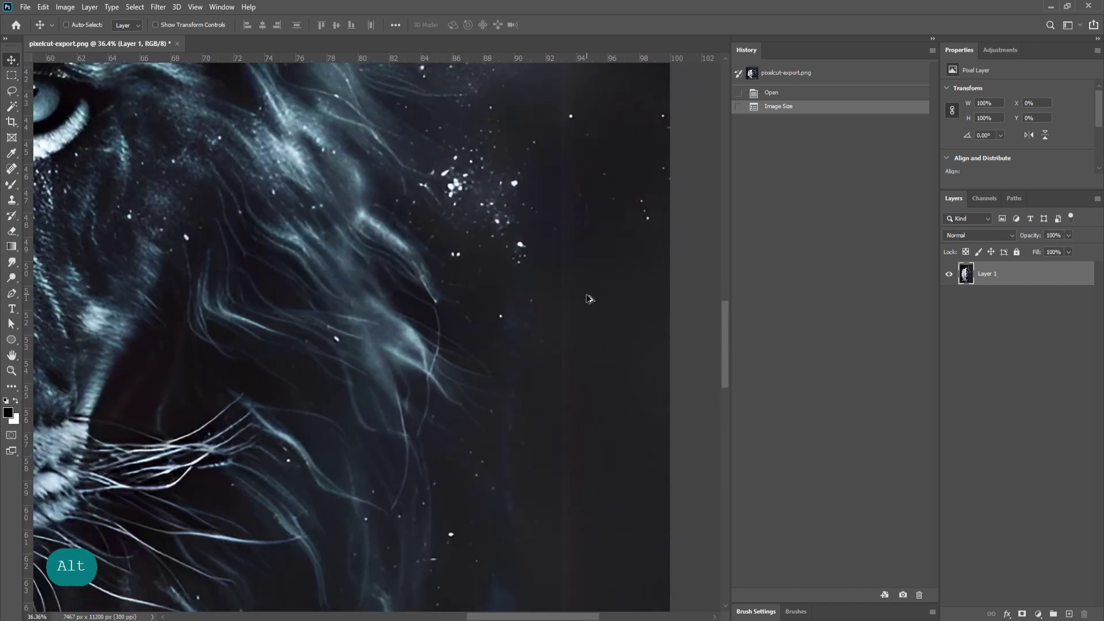
key("j")
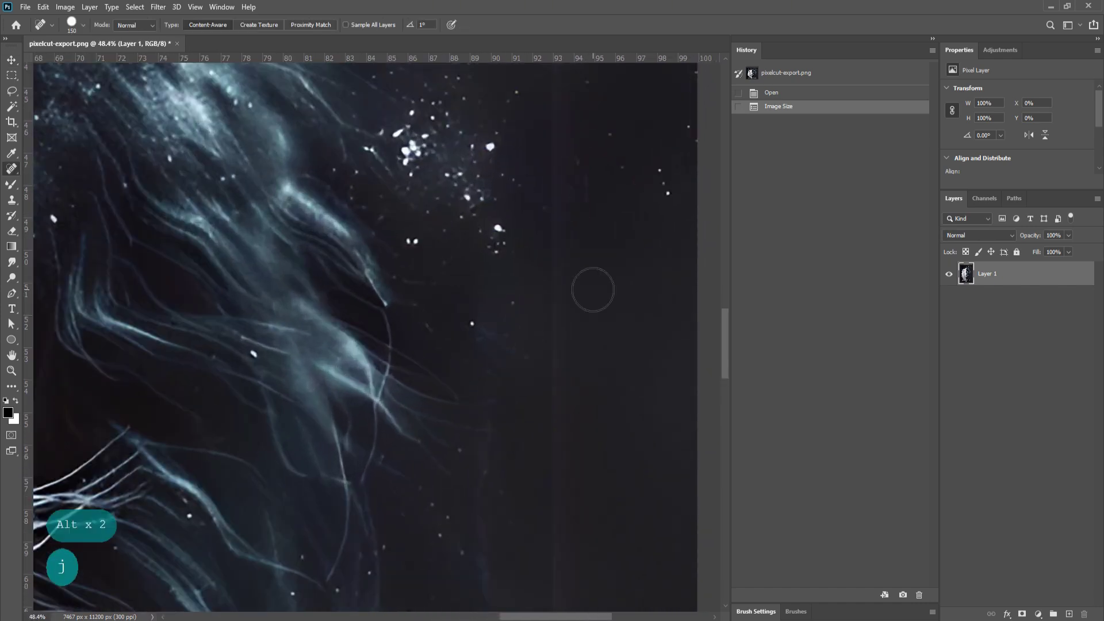
left_click_drag(564, 291, 563, 361)
left_click_drag(579, 209, 564, 433)
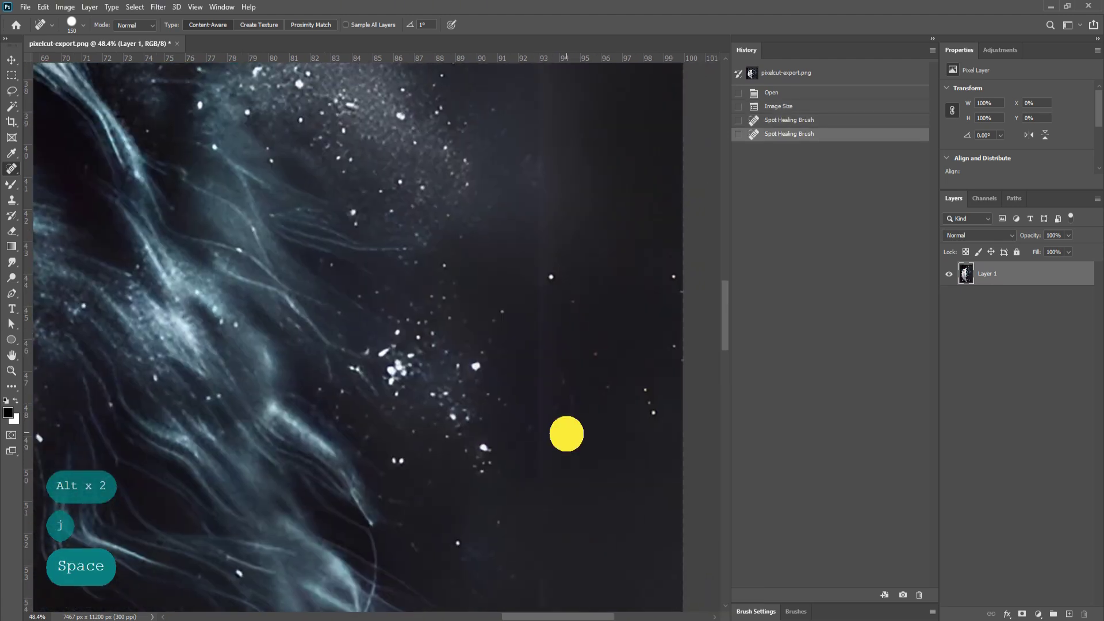
left_click_drag(541, 325, 544, 500)
mouse_move(553, 276)
left_mouse_down()
mouse_move(532, 449)
mouse_move(526, 331)
left_mouse_up()
mouse_move(526, 331)
left_mouse_down()
mouse_move(525, 241)
mouse_move(540, 396)
left_mouse_up()
left_click_drag(529, 391, 529, 240)
left_click_drag(530, 241, 518, 541)
left_click_drag(524, 247, 518, 457)
left_click_drag(517, 457, 513, 604)
left_click_drag(514, 603, 510, 385)
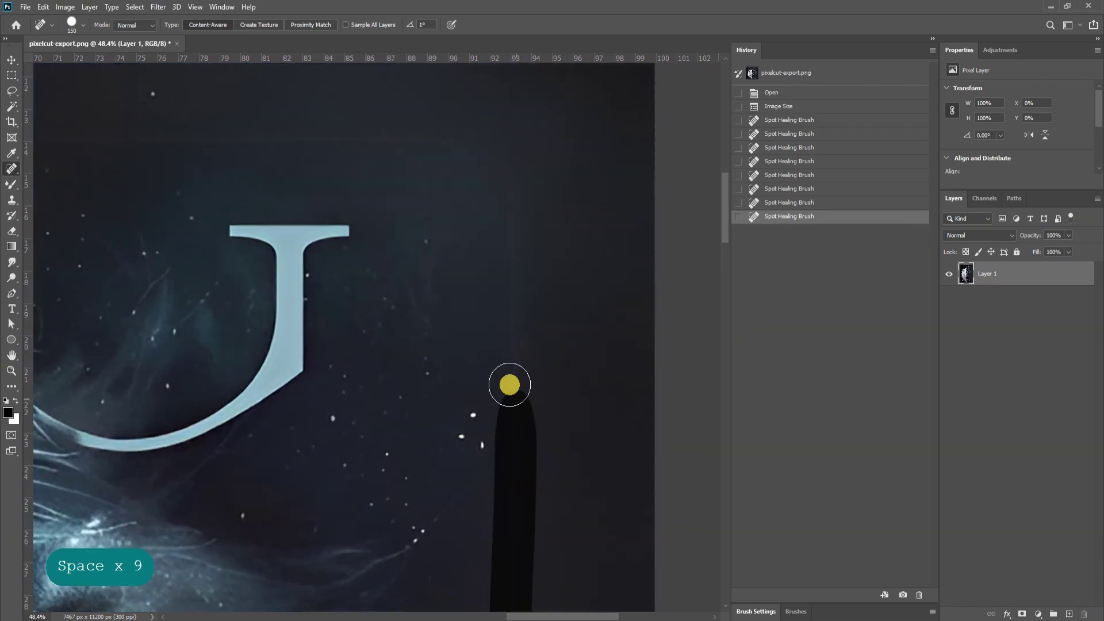
left_click_drag(510, 164, 511, 284)
left_click_drag(511, 284, 506, 575)
Heal the faint seam across the dark background around the G of KING with the Spot Healing Brush, undoing faulty strokes.
left_click_drag(503, 262, 257, 308)
key("ctrl+z")
key("ctrl+minus")
key("ctrl+minus")
key("ctrl+minus")
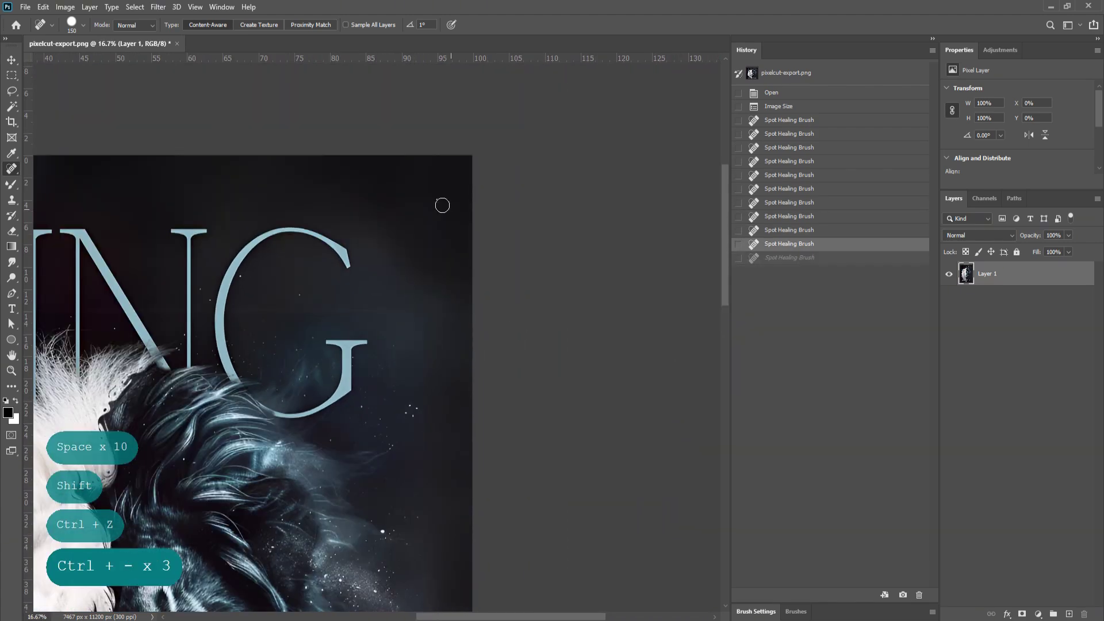
left_click_drag(444, 217, 517, 327)
key("ctrl+equal")
left_click_drag(365, 324, 623, 318)
left_click_drag(646, 316, 648, 426)
key("ctrl+z")
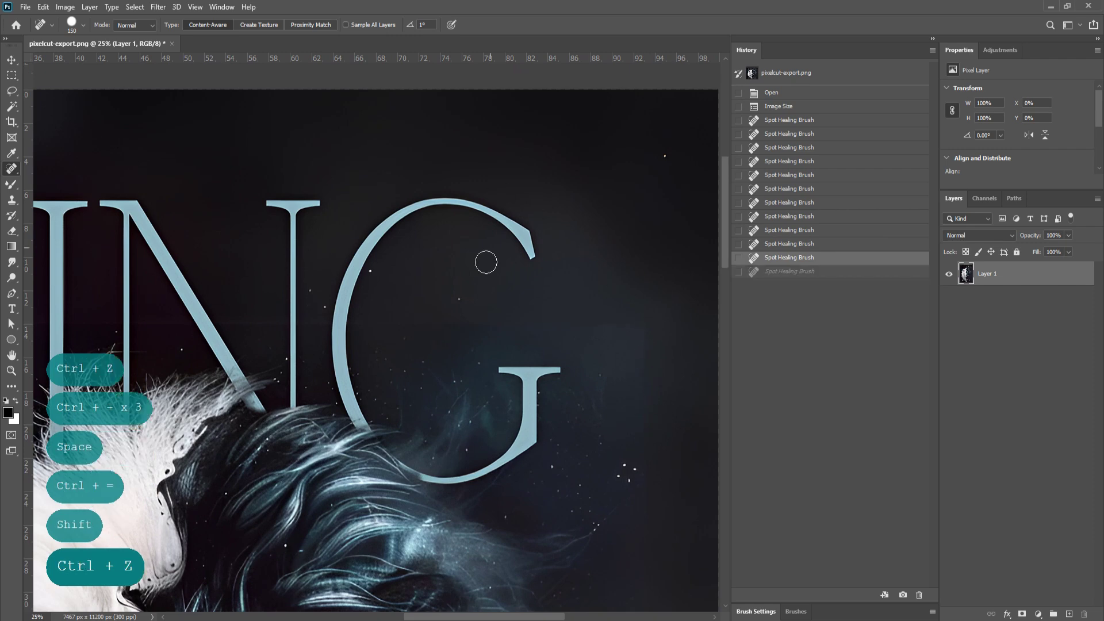
Clone clean dark background over the horizontal seam inside the letter G using the Clone Stamp tool at 300 px.
key("s")
key("alt")
key("bracketright")
key("bracketright")
key("bracketright")
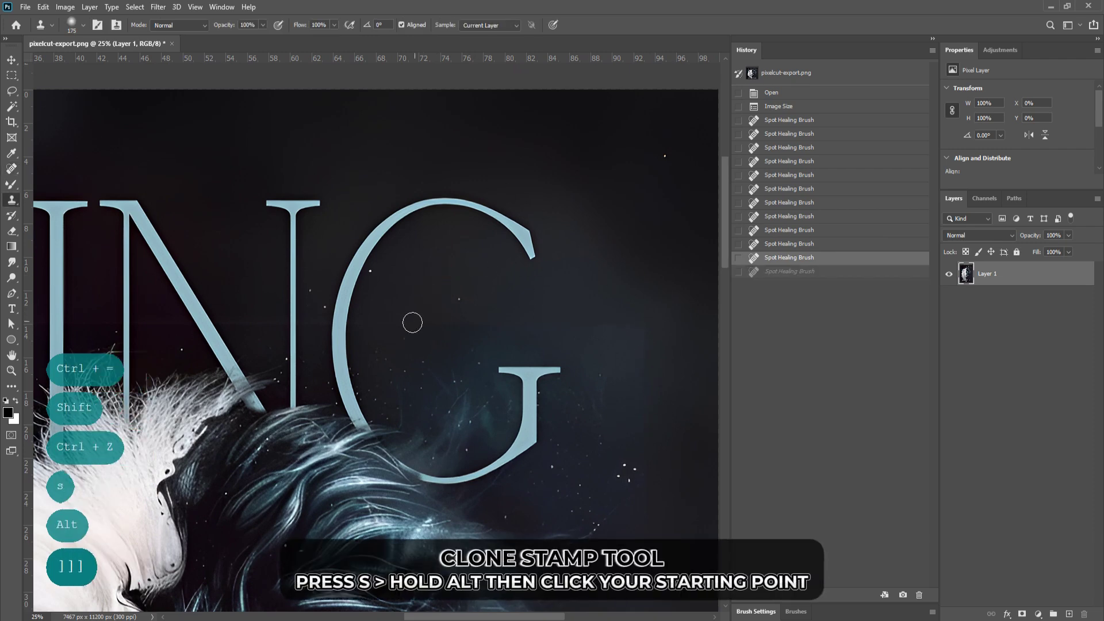
mouse_move(384, 319)
left_mouse_down()
mouse_move(438, 280)
mouse_move(592, 315)
left_mouse_up()
key("ctrl+z")
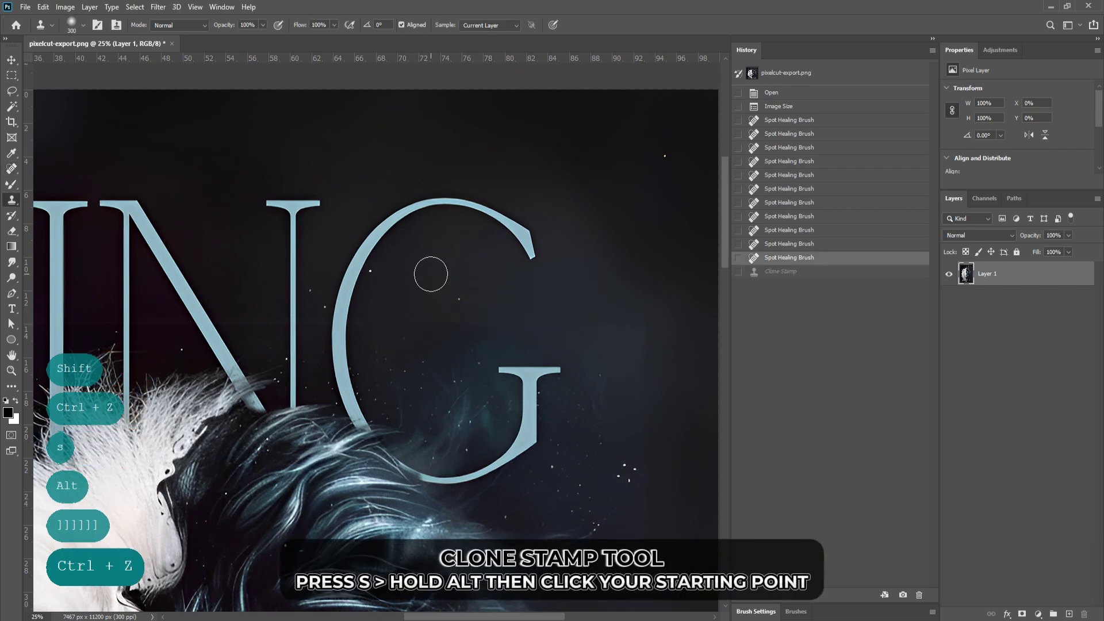
left_click(390, 316, "alt")
left_click_drag(430, 320, 555, 315)
Clone nearby background over the seam corner and the vertical seam to the right of the letter G.
left_click(645, 313, "alt")
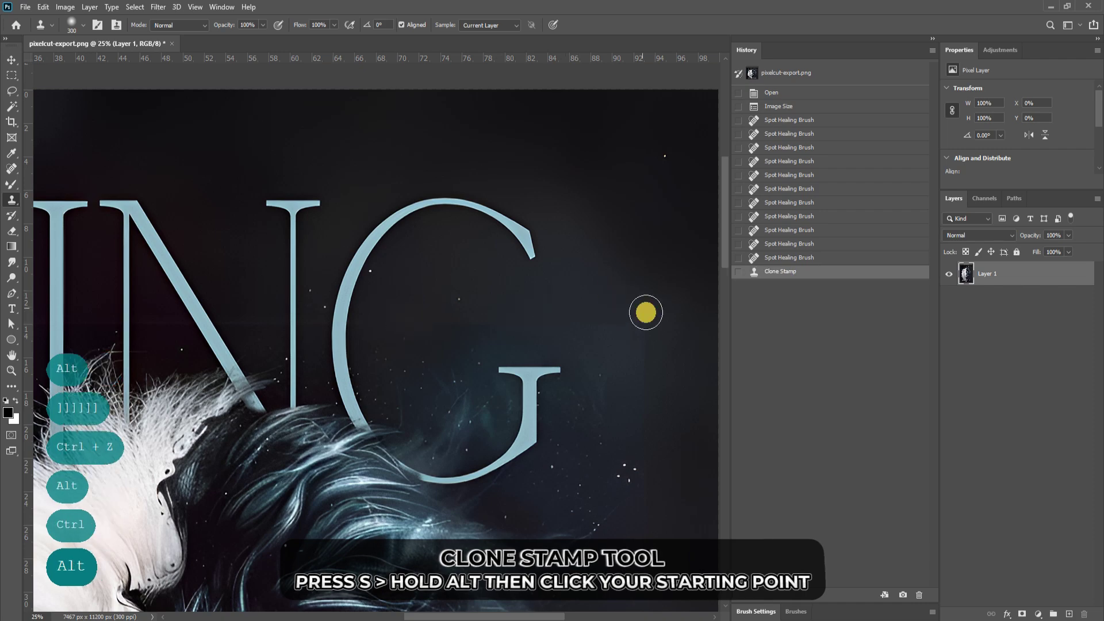
left_click(613, 327)
left_click(657, 339, "alt")
left_click(649, 408)
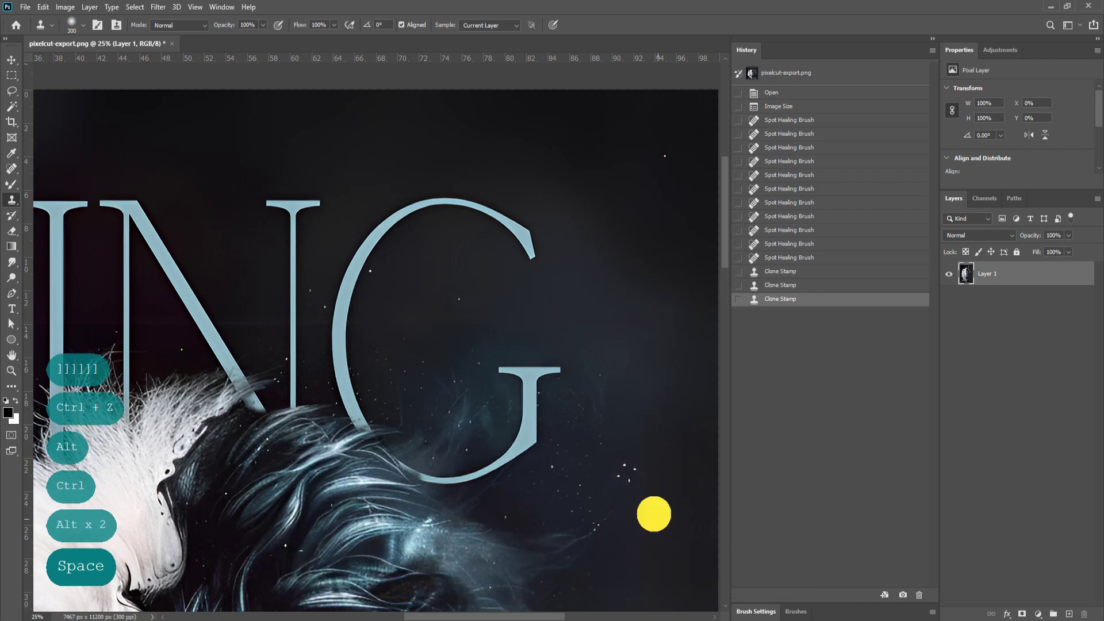
Clone over the remaining seam traces down the poster's right side to the area beside and below "I RISE".
left_click_drag(653, 513, 610, 184)
left_click_drag(606, 552, 579, 242)
left_click(579, 316, "alt")
left_click(579, 339)
left_click_drag(589, 528, 572, 313)
left_click_drag(563, 498, 552, 290)
left_click(534, 471)
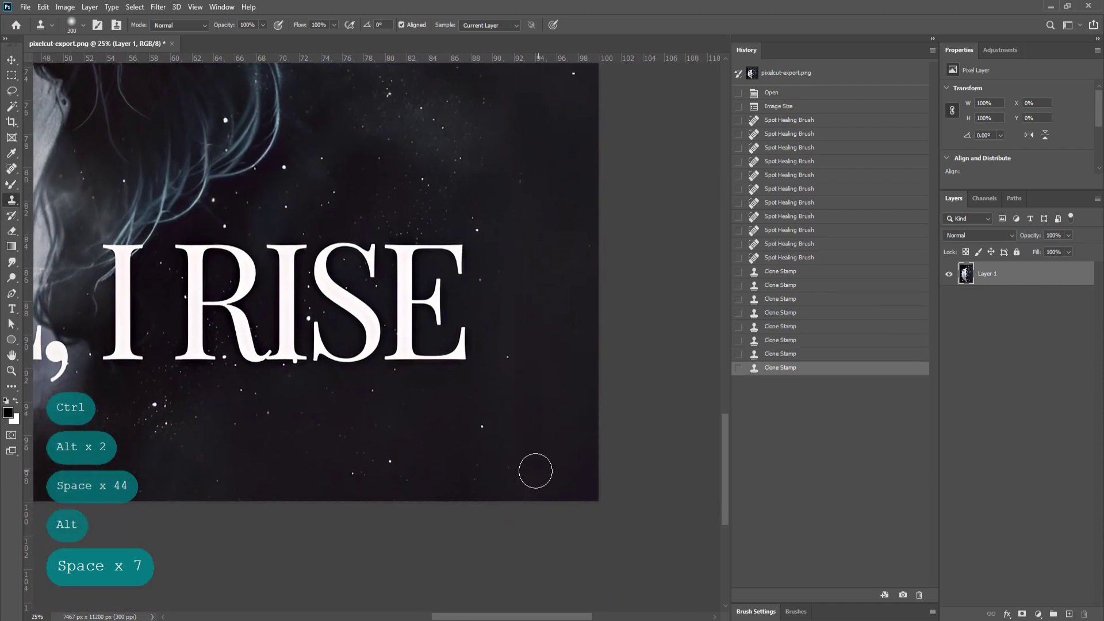
left_click(534, 471)
Clone over the faint vertical seam in the dark background along the poster's left side, redoing one faulty stroke.
left_click_drag(421, 463, 679, 495)
left_click(249, 476, "alt")
left_click(293, 503)
mouse_move(308, 122)
left_mouse_down()
mouse_move(387, 478)
mouse_move(390, 552)
left_mouse_up()
left_click(392, 441)
key("ctrl+z")
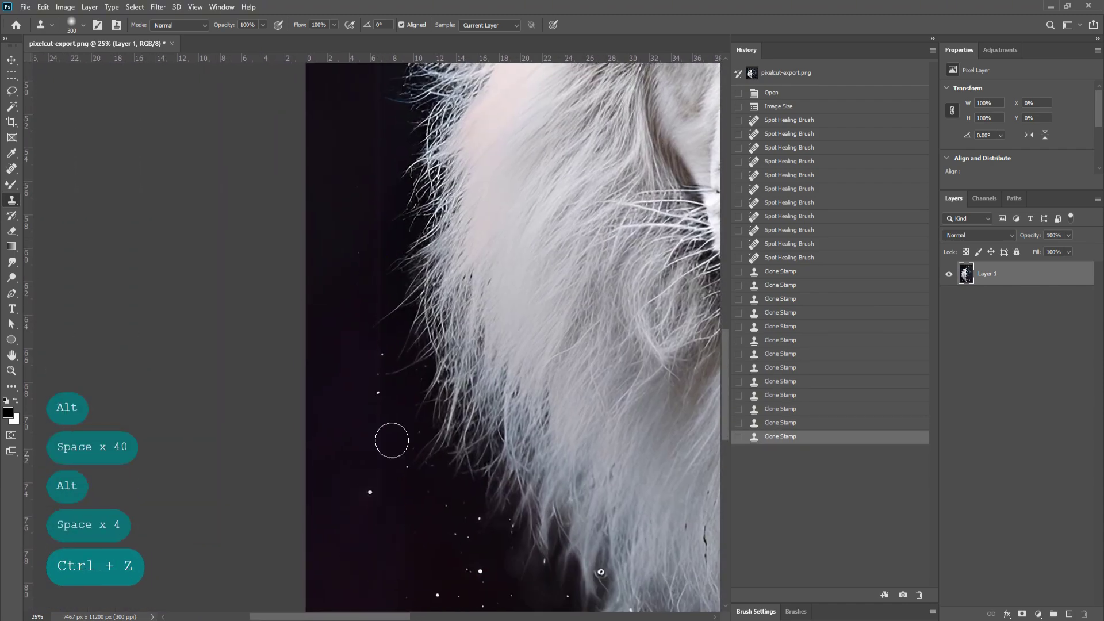
left_click(392, 441)
left_click_drag(380, 173, 357, 602)
left_click(294, 304, "alt")
left_click(330, 324)
double_click(330, 324)
Clone clean background over the horizontal seam between the letters K, I and N, resampling the source as needed.
left_click_drag(609, 209, 465, 337)
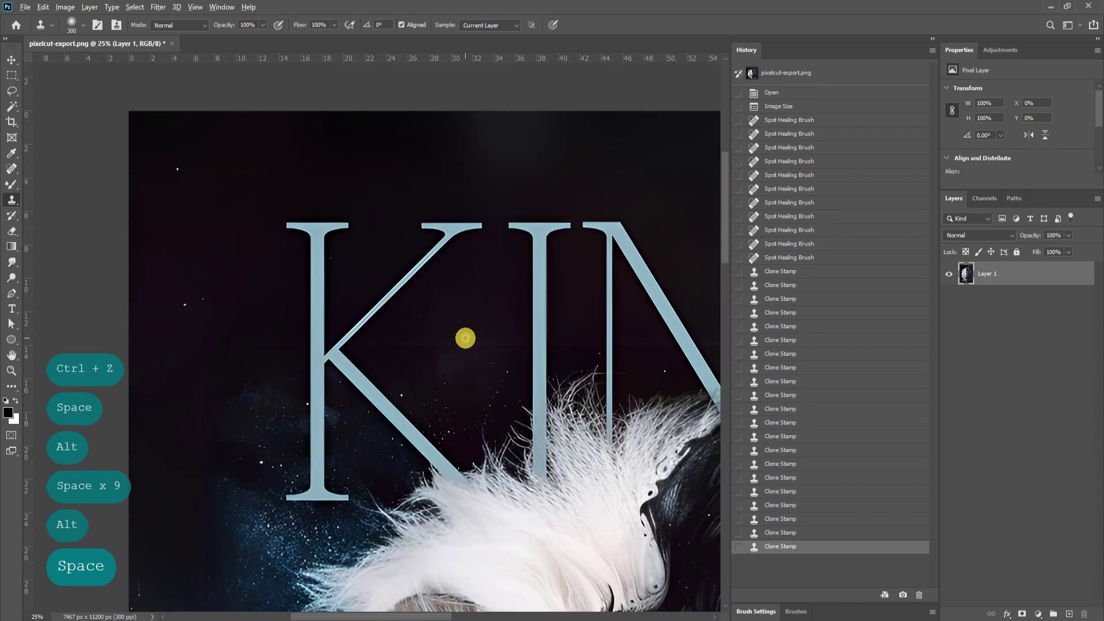
key("ctrl+z")
left_click(453, 306, "alt")
left_click(424, 345)
left_click(457, 341)
left_click(499, 337)
left_click_drag(701, 322, 509, 334)
left_click(560, 344, "alt")
left_click(597, 347)
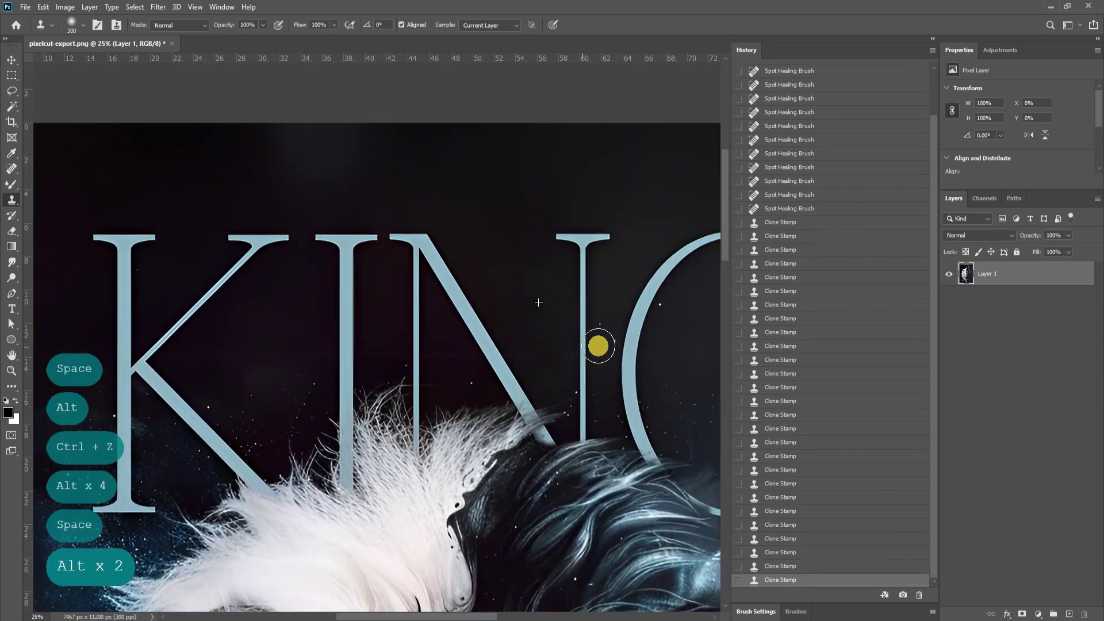
Clone over the last seam traces inside the letter G, replacing one faulty dab.
left_click_drag(690, 328, 469, 354)
left_click(609, 379, "alt")
left_click(506, 338)
key("ctrl+z")
left_click(505, 338)
key("ctrl+minus")
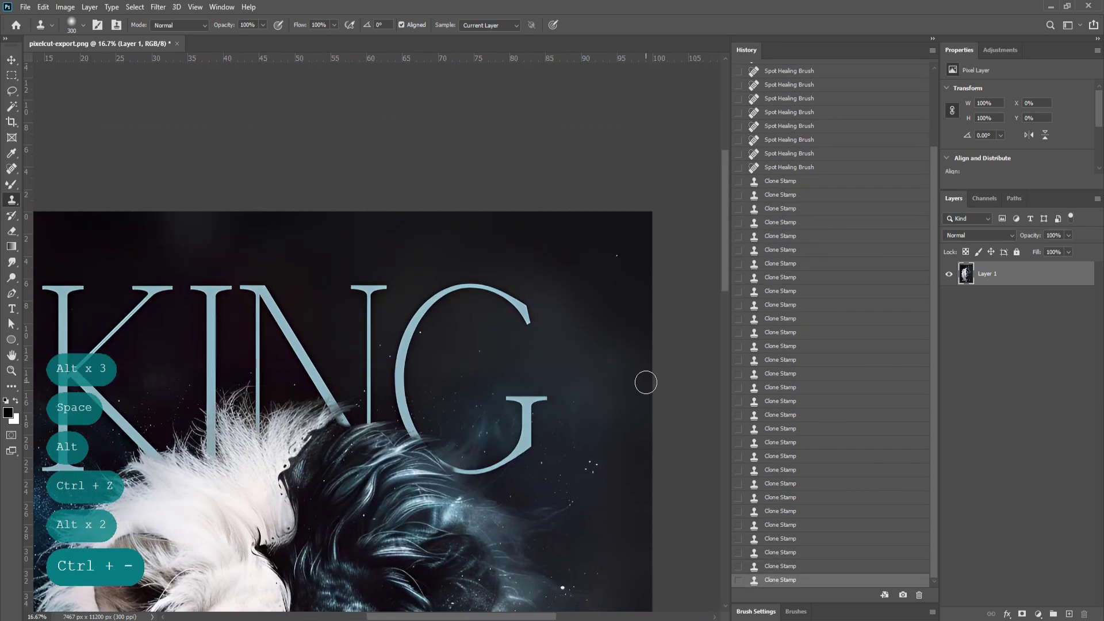
Duplicate Layer 1 with the whole poster in view.
scroll(646, 379, "down", 5)
key("v")
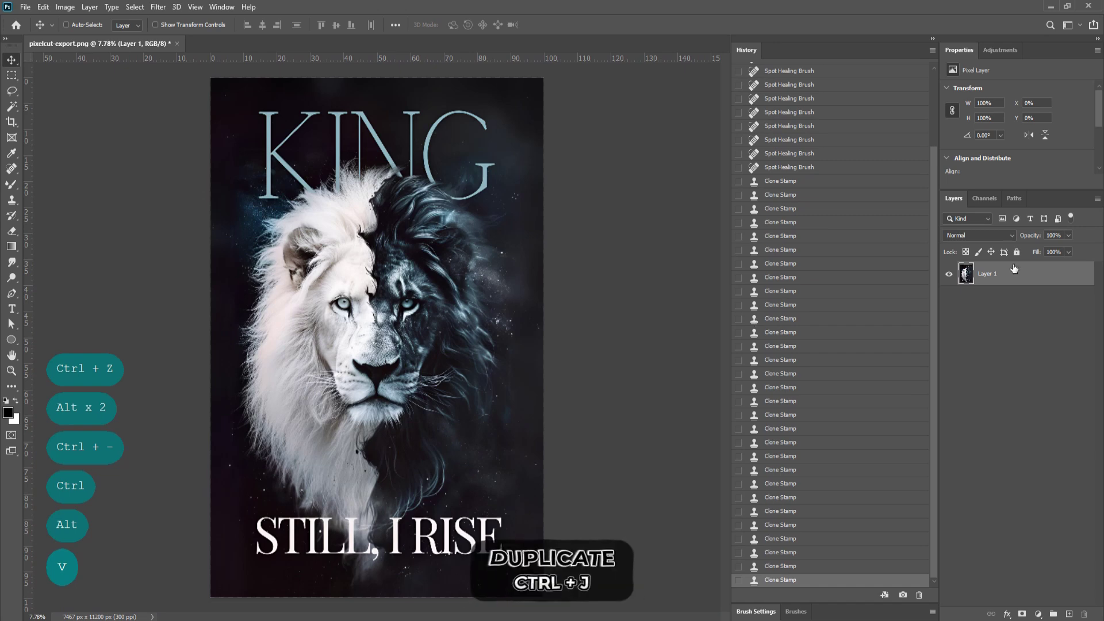
key("ctrl+j")
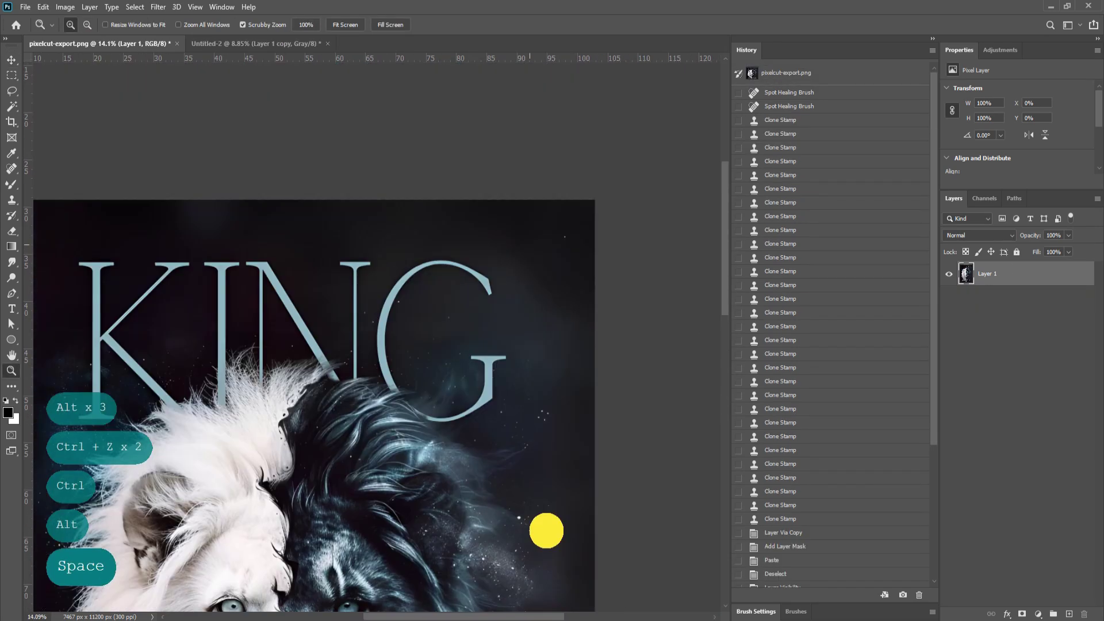
On a new layer above Layer 1, set up the Mixer Brush with a sampled near-black background colour and a soft round tip.
key("b")
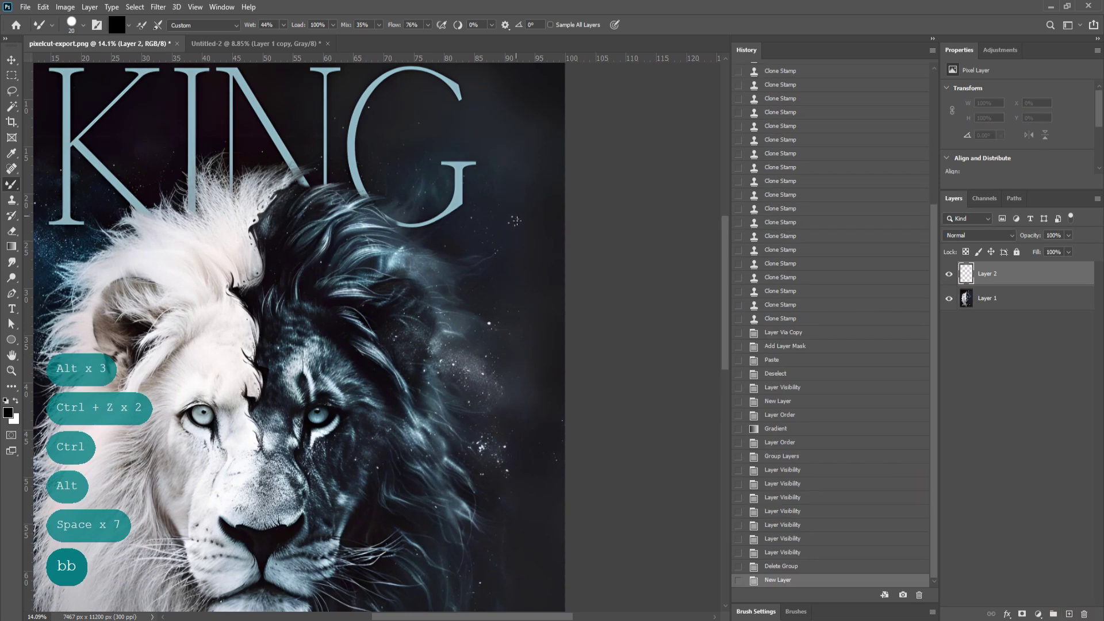
scroll(369, 156, "down", 2)
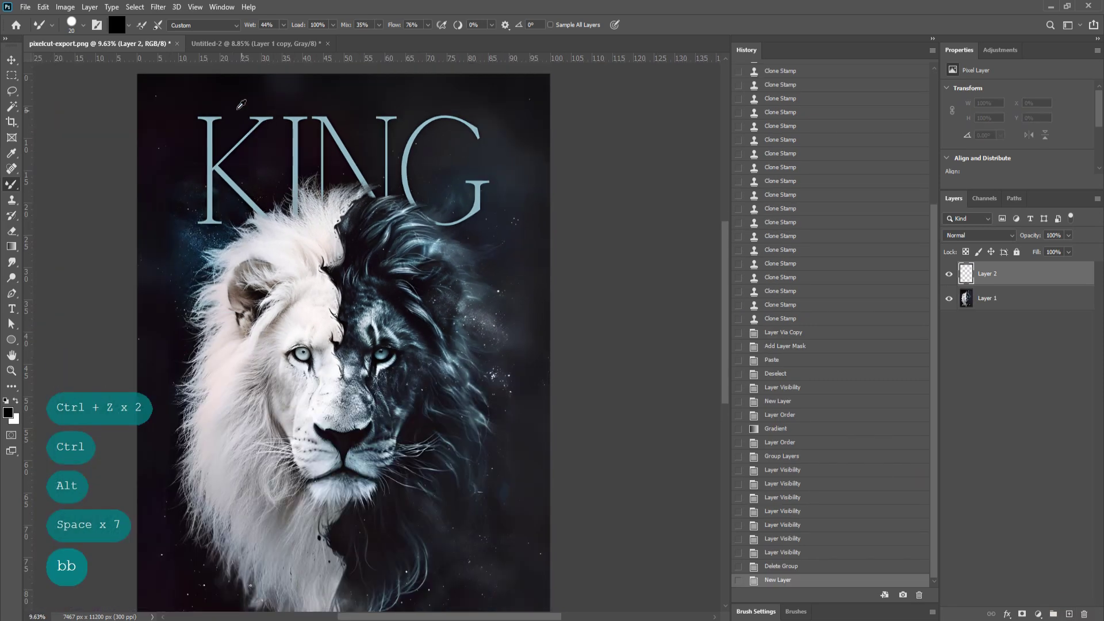
key("alt")
right_click(382, 133)
scroll(458, 276, "down", 3)
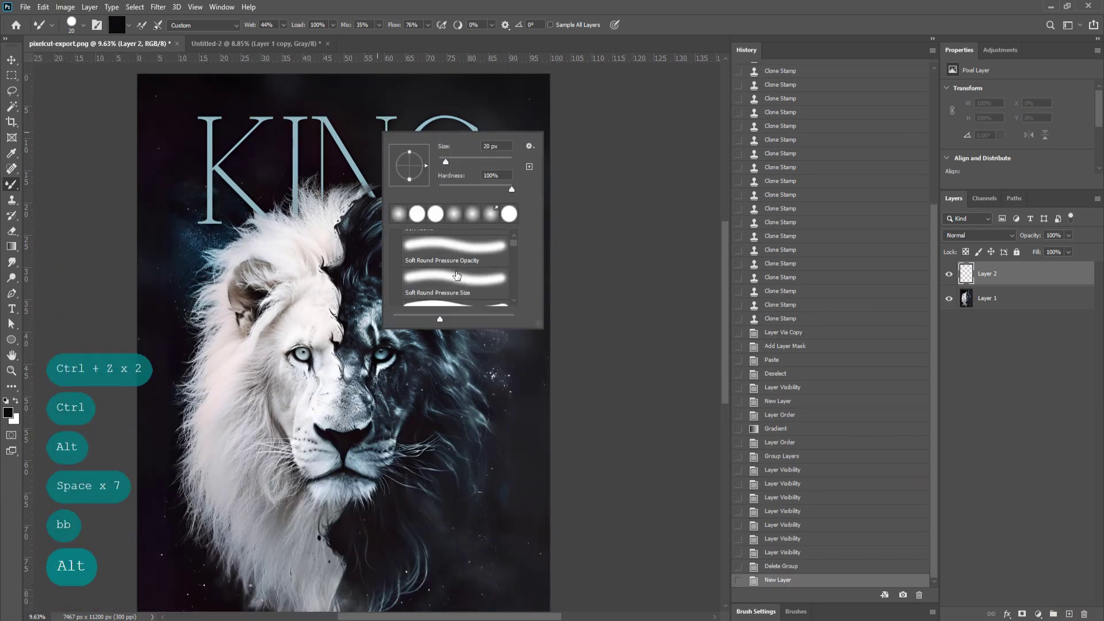
left_click(457, 246)
key("Return")
Darken the poster's right edge on Layer 2 with the Mixer Brush at 2300 px, replacing the first stroke.
key("bracketright")
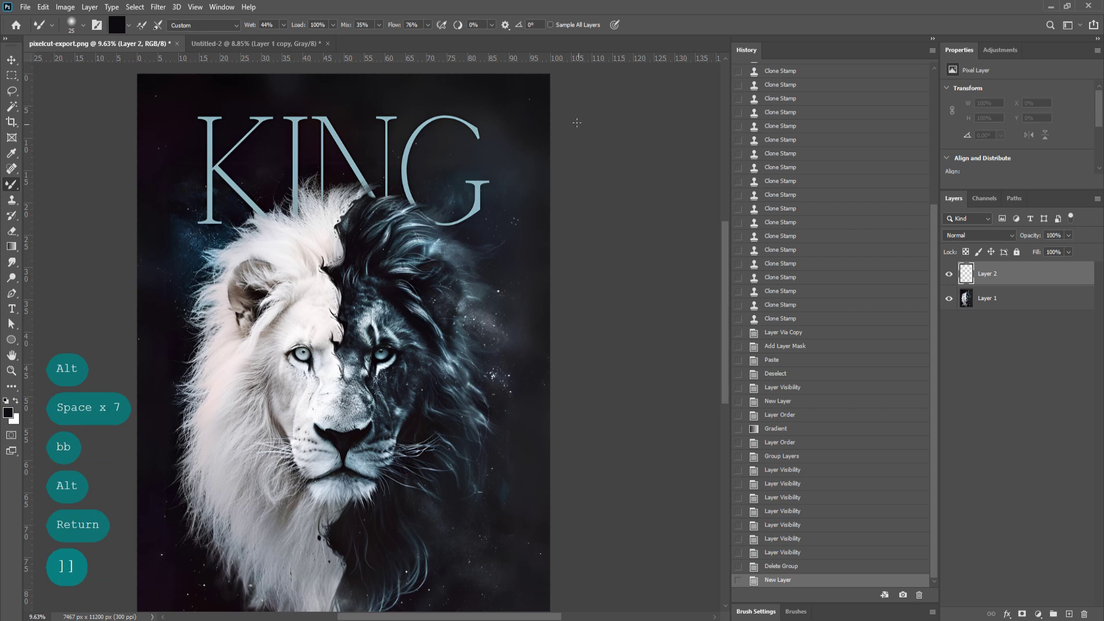
key("bracketright")
key("bracketright")
key("bracketright")
key("bracketright")
key("bracketright")
key("bracketright")
key("bracketright")
key("bracketright")
key("bracketright")
key("bracketright")
key("bracketright")
key("bracketright")
key("bracketright")
key("bracketright")
key("bracketright")
key("bracketright")
key("bracketright")
key("bracketright")
key("bracketright")
key("bracketright")
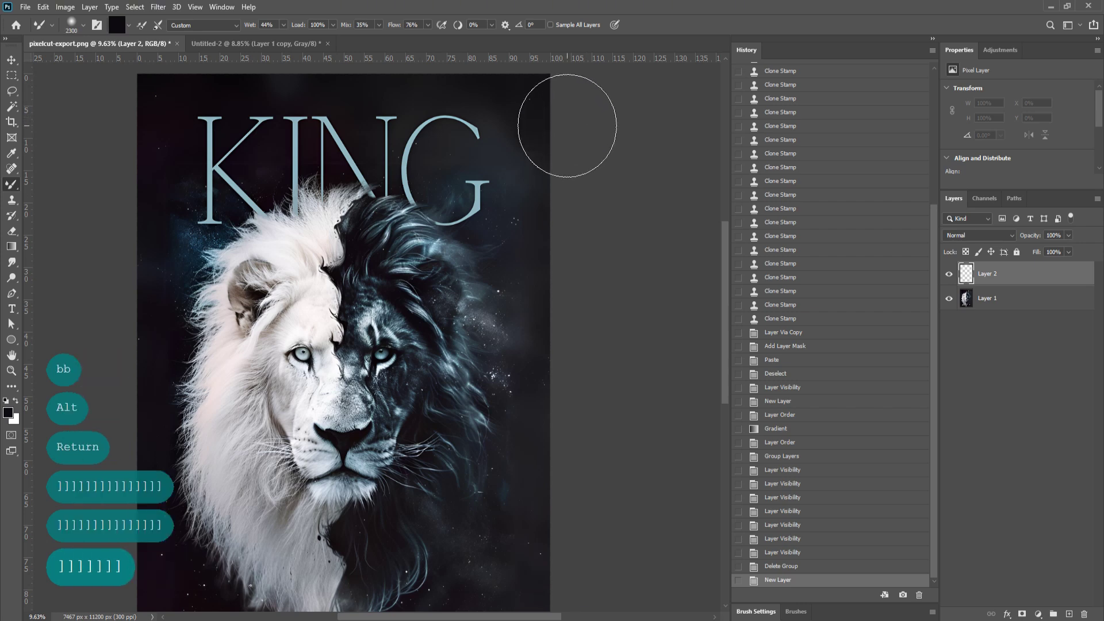
mouse_move(569, 131)
left_mouse_down()
mouse_move(585, 173)
mouse_move(571, 181)
mouse_move(580, 134)
mouse_move(561, 176)
mouse_move(592, 302)
left_mouse_up()
key("ctrl+z")
mouse_move(547, 137)
left_mouse_down()
mouse_move(586, 389)
mouse_move(571, 483)
mouse_move(584, 510)
left_mouse_up()
scroll(599, 450, "down", 3)
left_click_drag(598, 451, 573, 568)
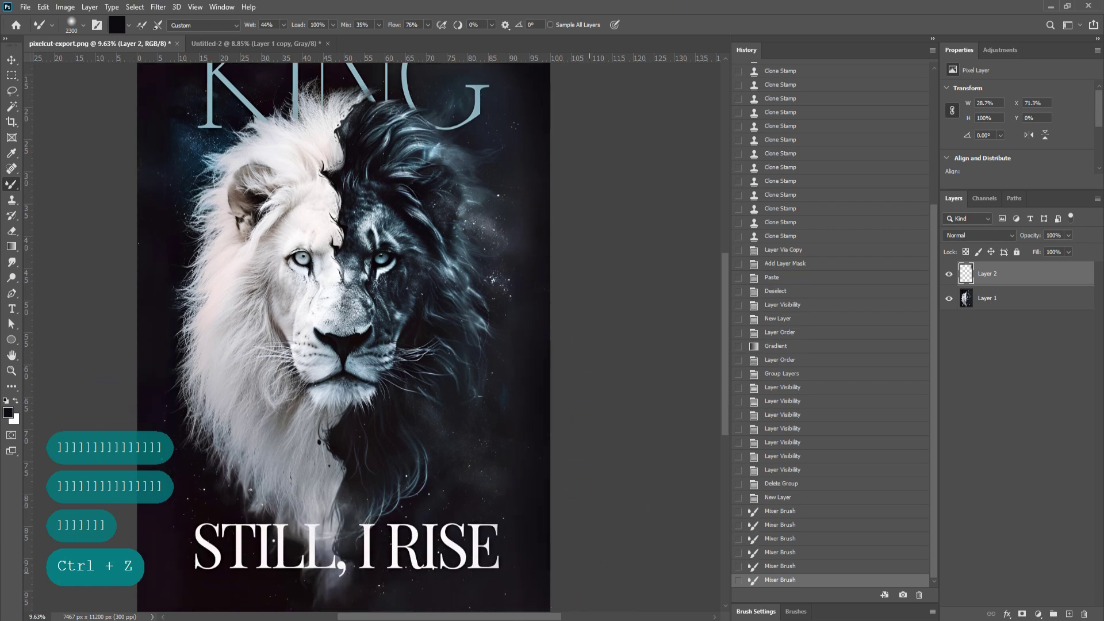
Paint further Mixer Brush strokes along the right border to blend the dark background beside the lion.
left_click_drag(444, 422, 436, 295)
mouse_move(535, 339)
left_mouse_down()
mouse_move(525, 464)
mouse_move(581, 180)
left_mouse_up()
left_click_drag(554, 273, 604, 453)
left_click_drag(634, 284, 596, 192)
left_click_drag(581, 288, 564, 371)
mouse_move(575, 264)
left_mouse_down()
mouse_move(552, 199)
mouse_move(586, 166)
mouse_move(592, 111)
left_mouse_up()
left_click(593, 306)
Compare the poster with and without Layer 2, and undo the most recent Mixer Brush strokes.
left_click(948, 274)
left_click(949, 274)
left_click(949, 274)
left_click(948, 274)
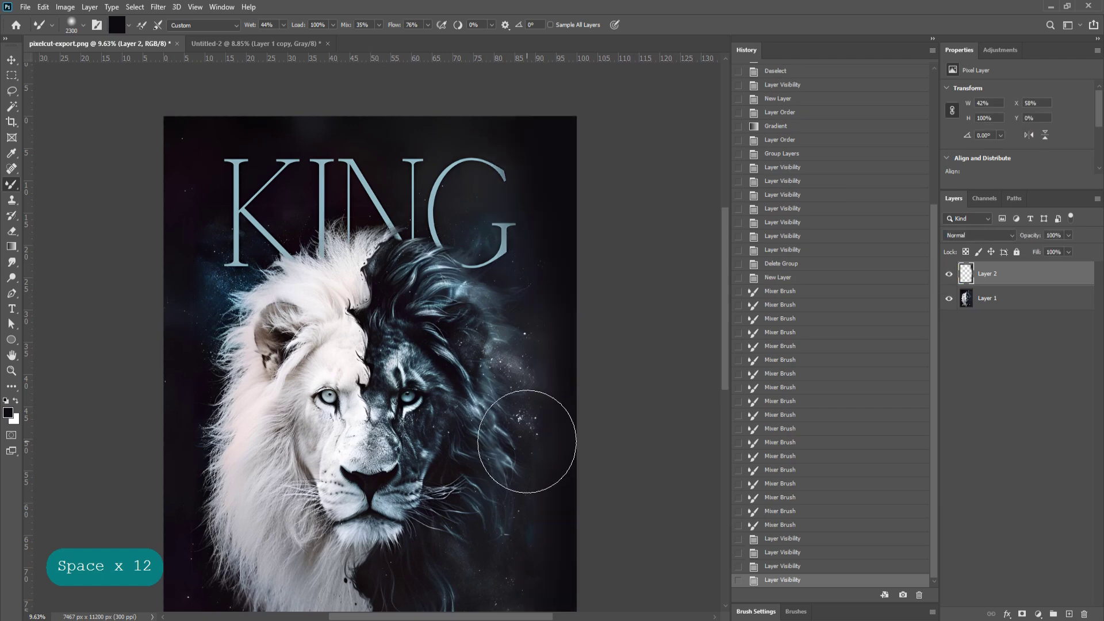
key("ctrl+z")
key("ctrl+z")
key("ctrl+z")
key("ctrl+z")
key("ctrl+z")
key("ctrl+z")
key("ctrl+z")
key("ctrl+z")
key("ctrl+z")
scroll(572, 229, "down", 1)
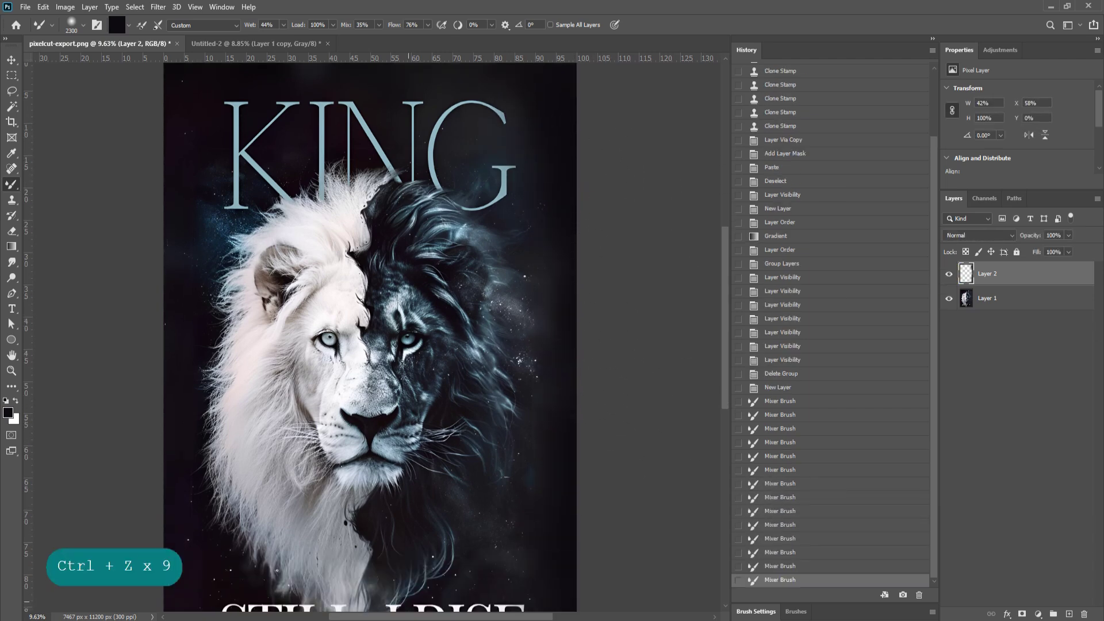
Enlarge the Mixer Brush to 3000 px for darkening the poster's right side on Layer 2.
scroll(673, 264, "down", 2)
scroll(672, 264, "down", 2, "alt")
key("bracketright")
key("bracketright")
key("bracketright")
key("bracketright")
key("bracketright")
key("bracketright")
key("bracketright")
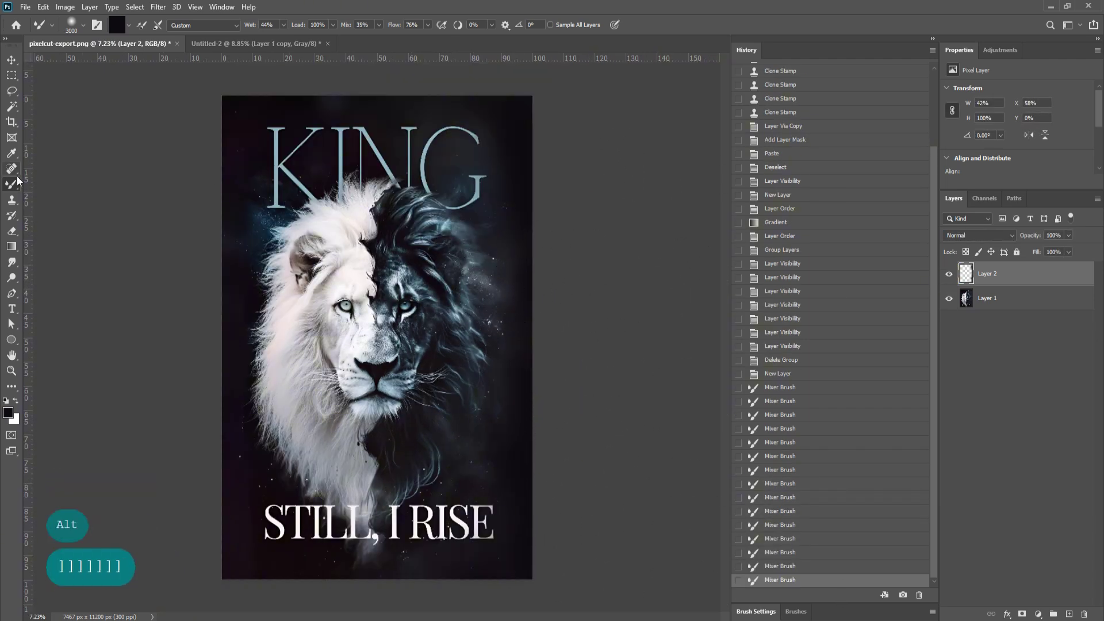
Paint the dark background colour along the poster's right edge with the regular Brush tool at 2800 px, undoing a stray stroke.
key("b")
key("bracketright")
key("bracketright")
key("bracketright")
key("bracketright")
key("bracketright")
key("bracketright")
key("bracketright")
key("bracketright")
key("bracketright")
key("bracketright")
key("bracketright")
key("bracketright")
key("bracketright")
key("bracketright")
key("bracketright")
key("bracketright")
key("bracketright")
key("bracketright")
key("bracketright")
key("bracketright")
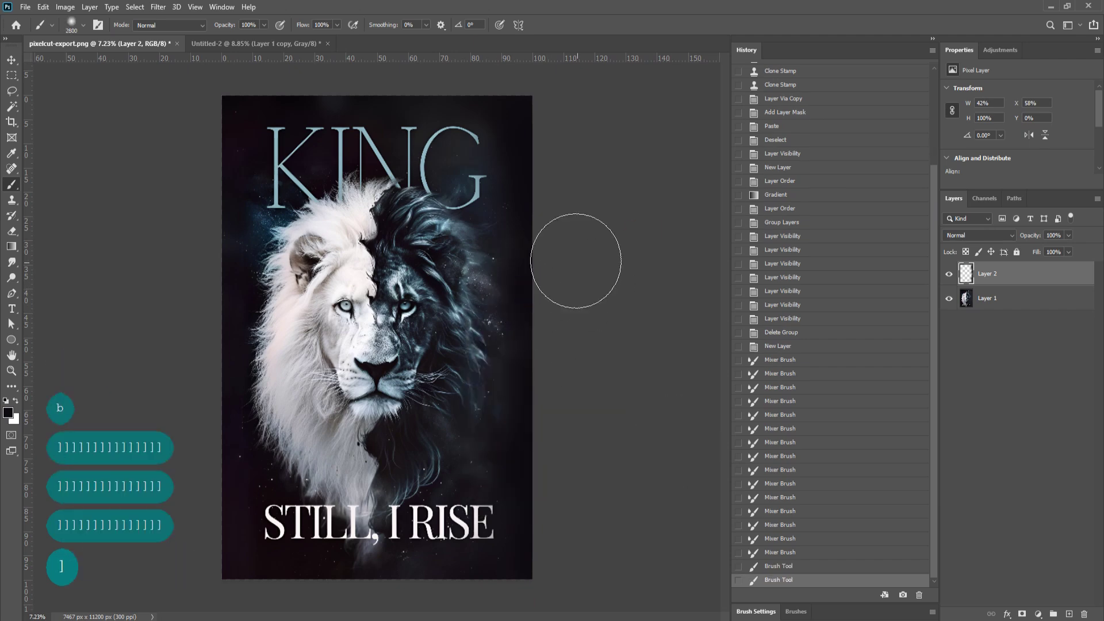
key("ctrl+z")
Merge Layer 2 and Layer 1 into a single layer.
left_click(1012, 298, "shift")
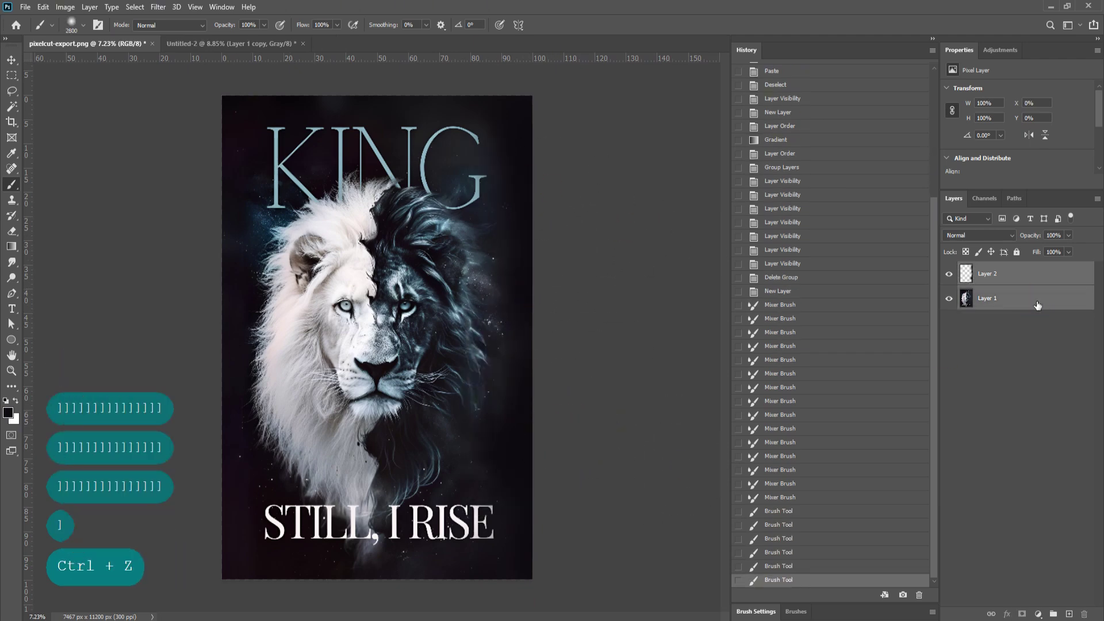
key("ctrl+e")
key("v")
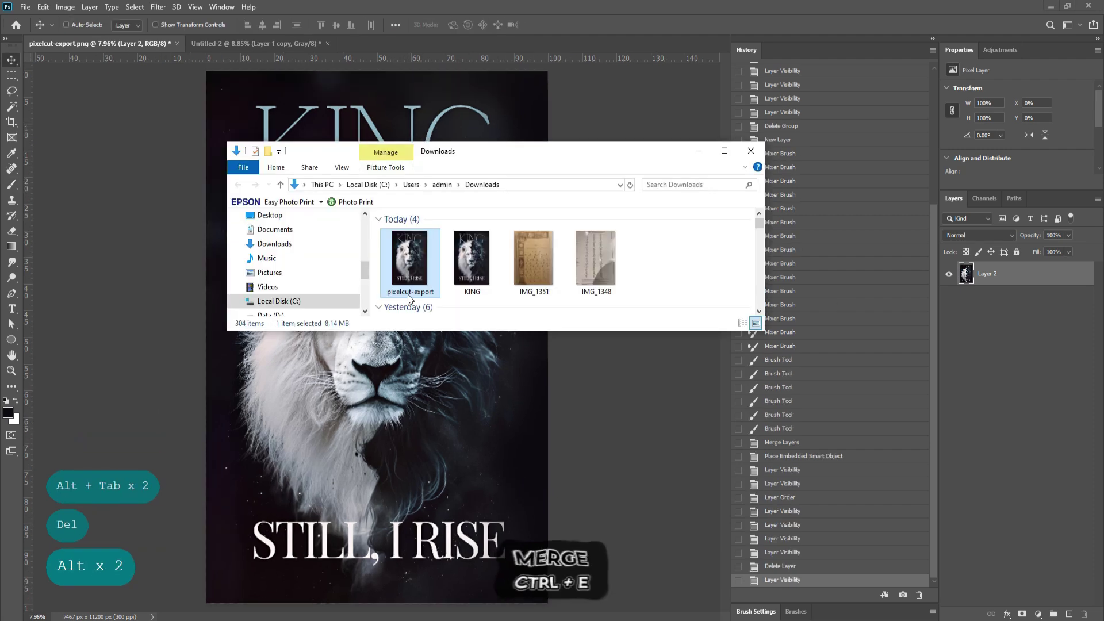
Place the original pixelcut-export image from the Downloads folder at full size above the merged layer.
left_click_drag(402, 246, 396, 419)
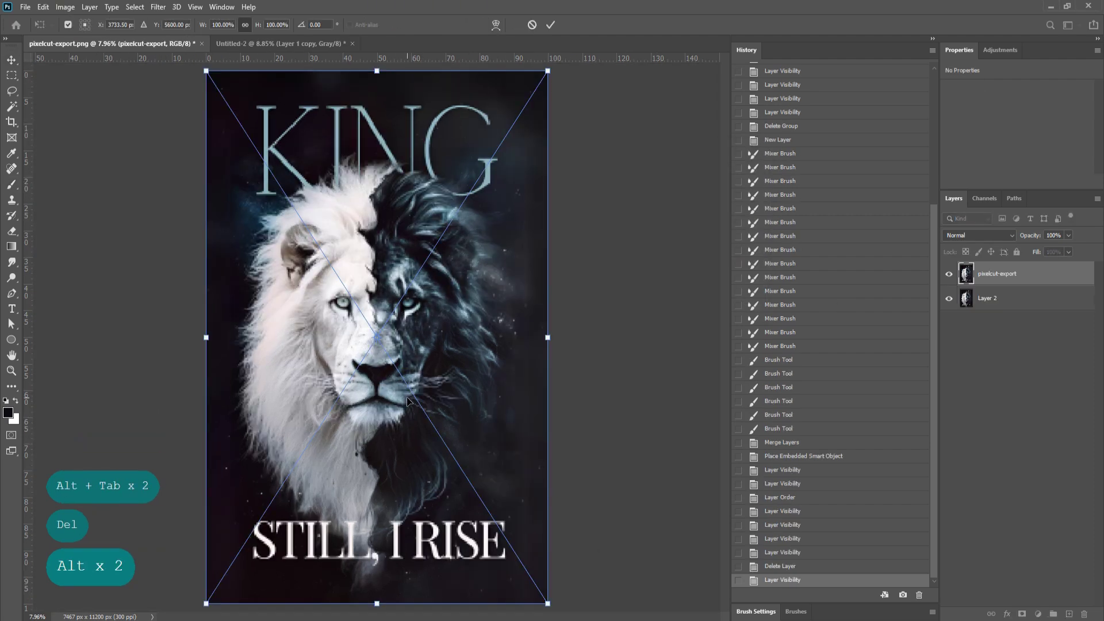
key("Return")
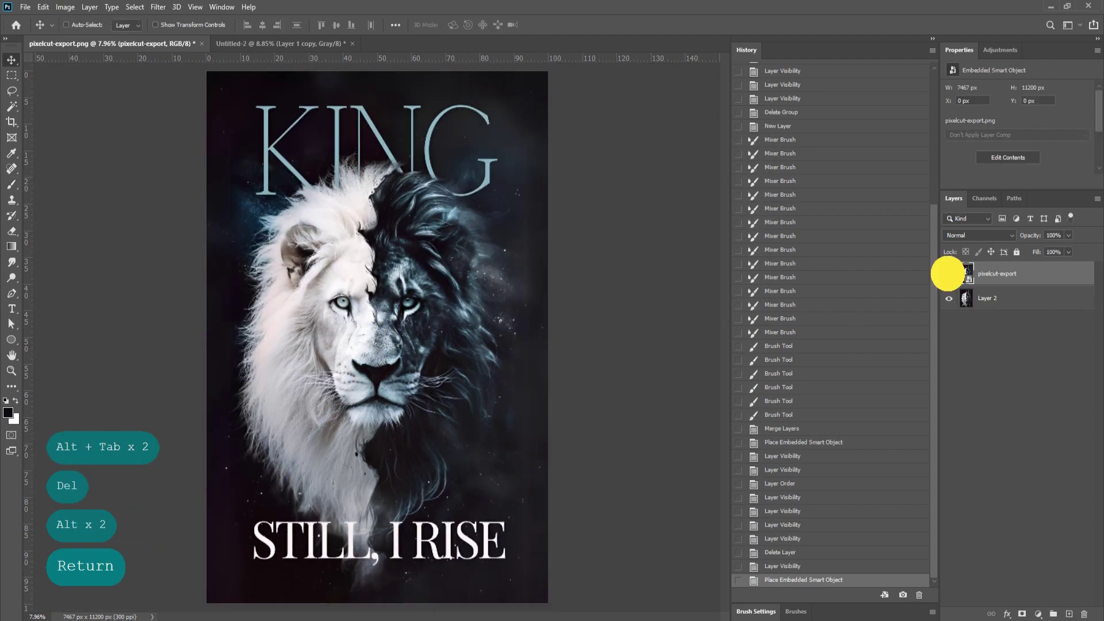
Compare the original with the cleaned-up version by toggling the pixelcut-export layer, and move that layer, hidden, beneath Layer 2.
left_click(948, 274)
left_click(949, 274)
left_click(949, 274)
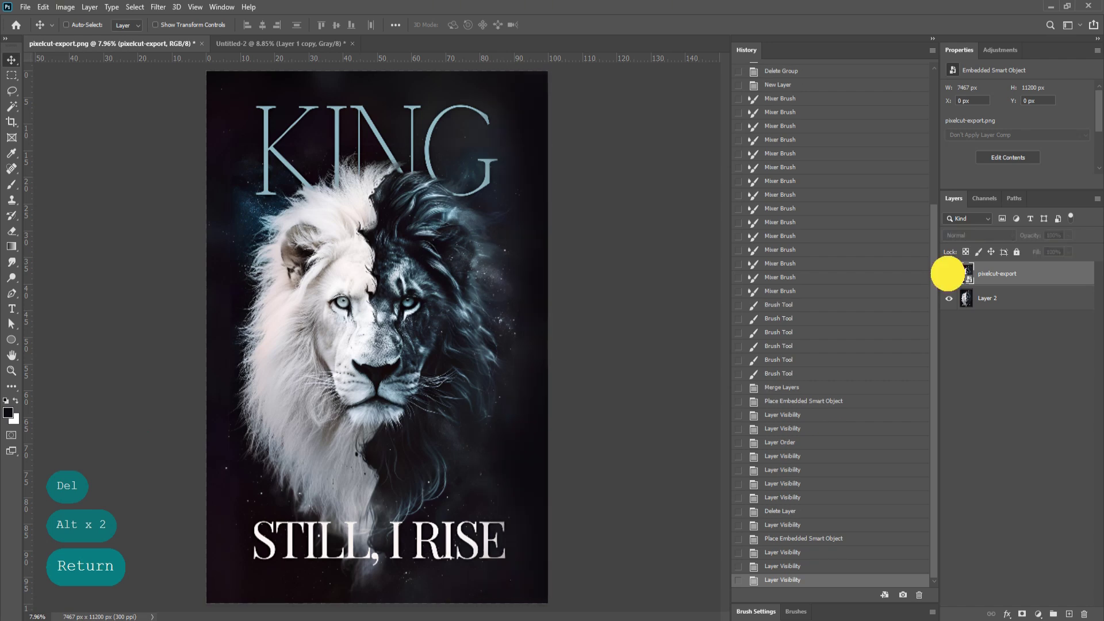
left_click(949, 273)
left_click(949, 274)
left_click(949, 274)
left_click(949, 273)
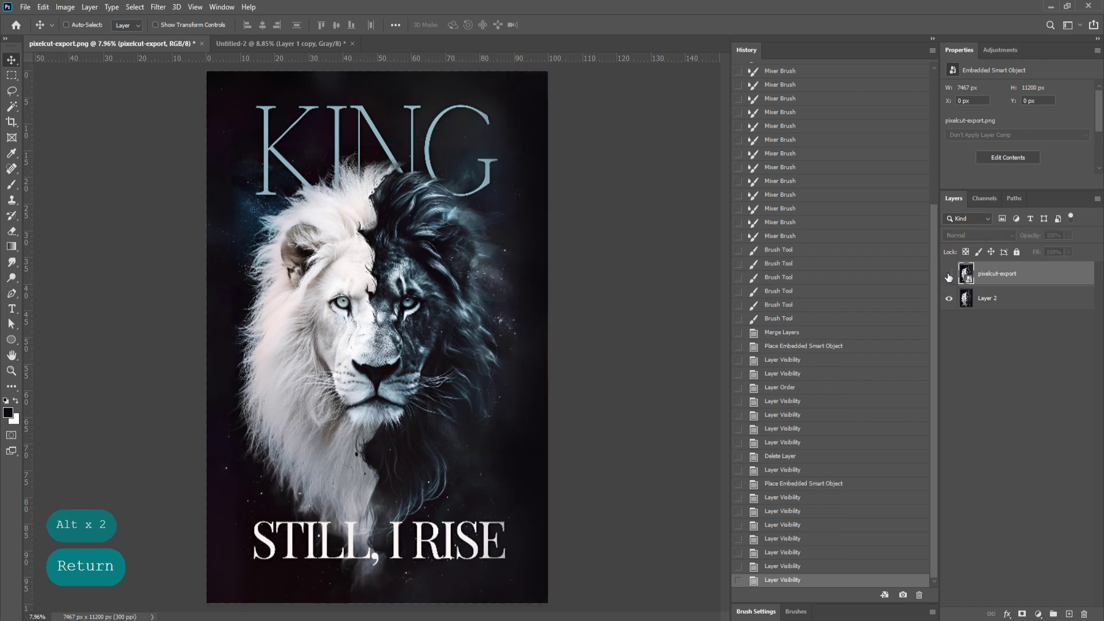
left_click_drag(948, 278, 949, 315)
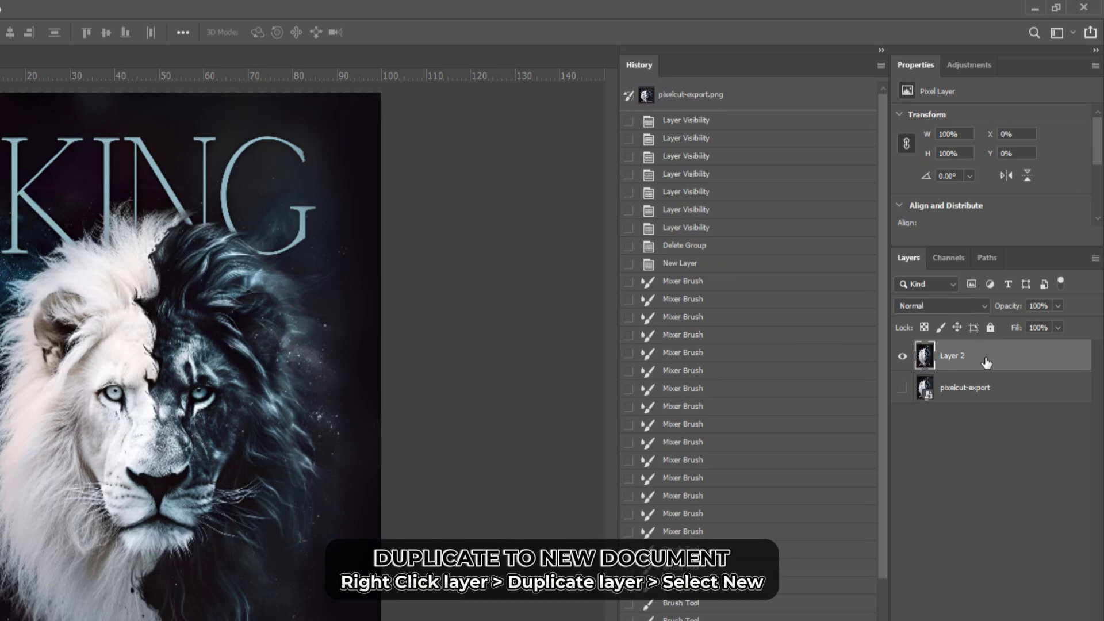
Duplicate Layer 2 into a new document.
right_click(986, 362)
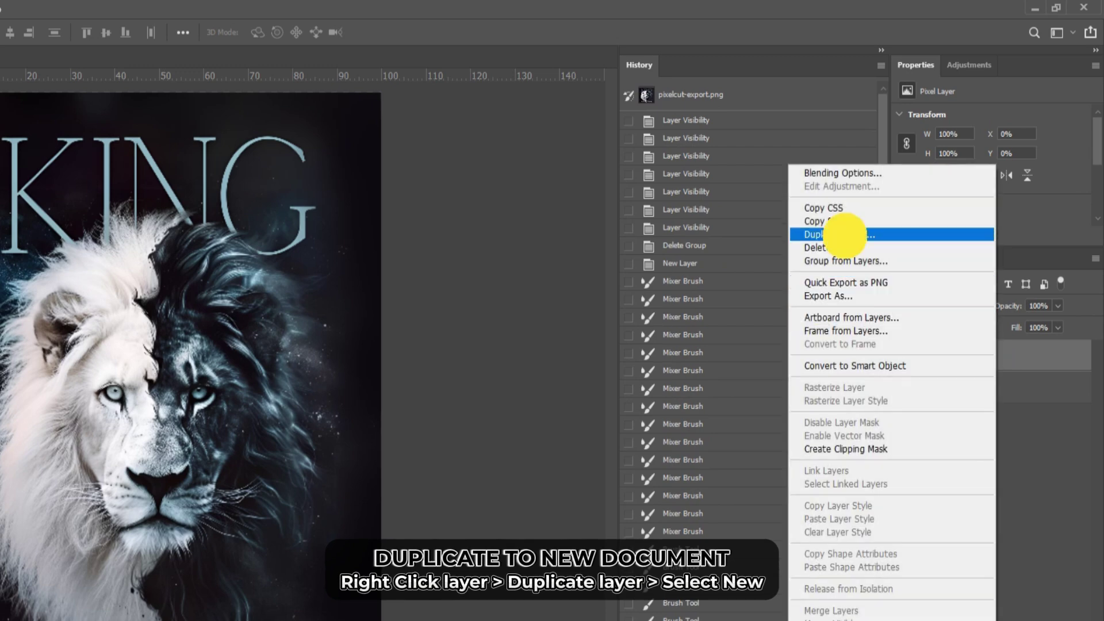
left_click(844, 235)
left_click(336, 288)
left_click(335, 310)
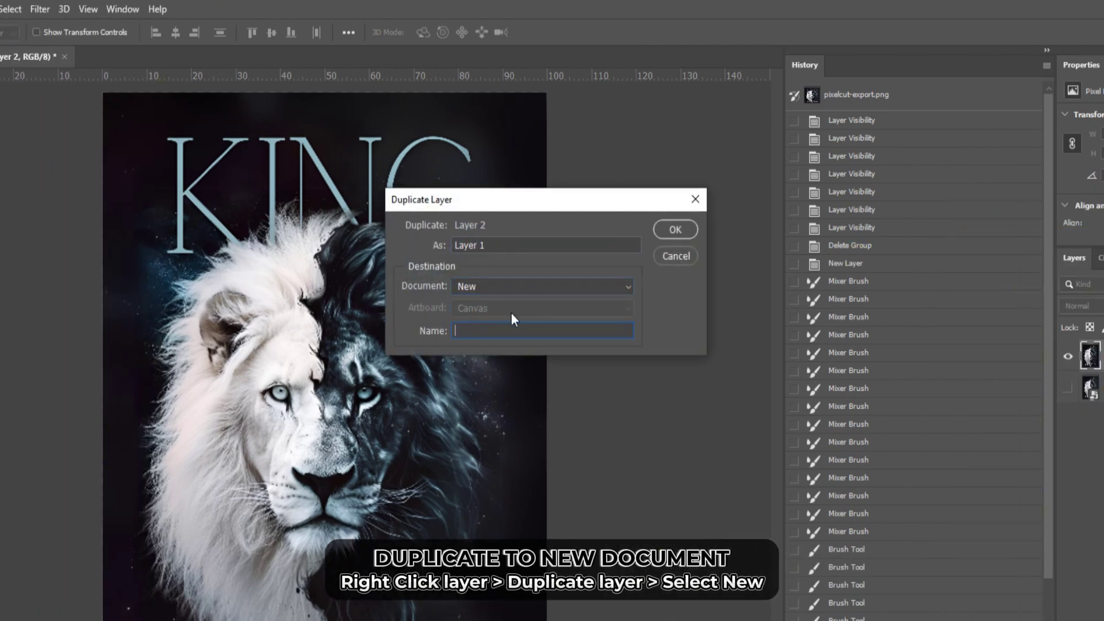
left_click(676, 230)
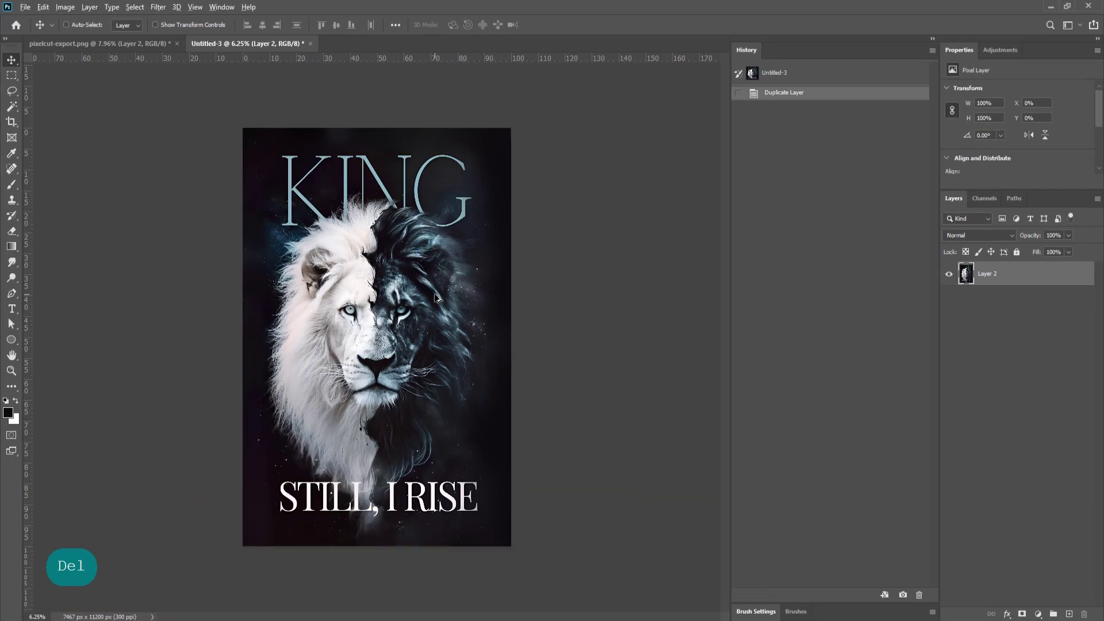
Convert the duplicated lion poster document to Grayscale mode.
scroll(435, 298, "up", 1)
key("alt")
left_click(65, 7)
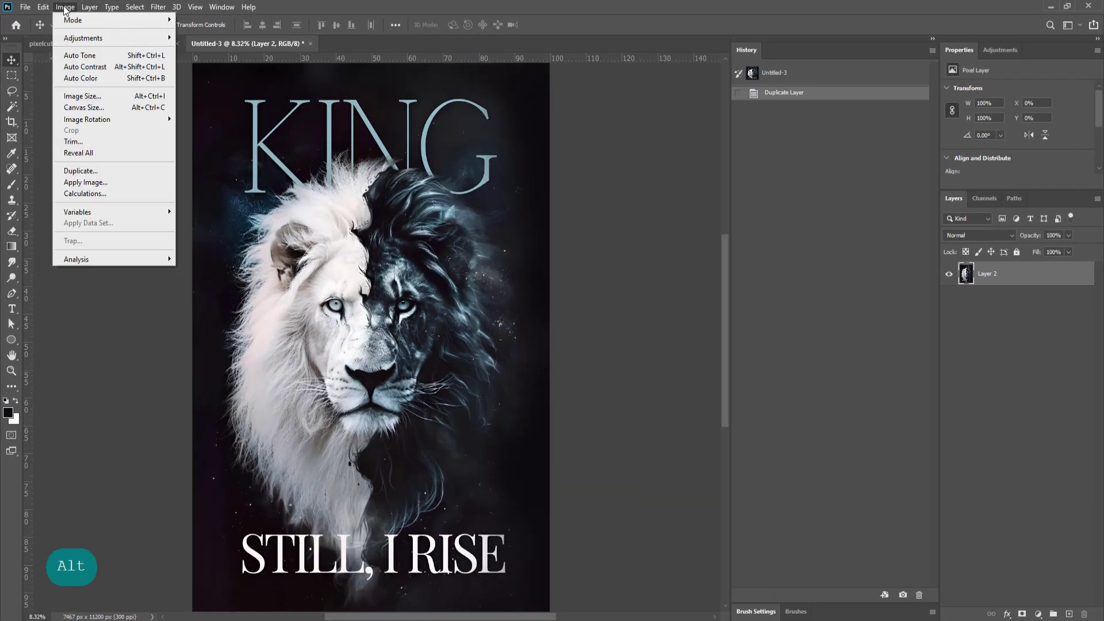
mouse_move(75, 21)
left_click(196, 30)
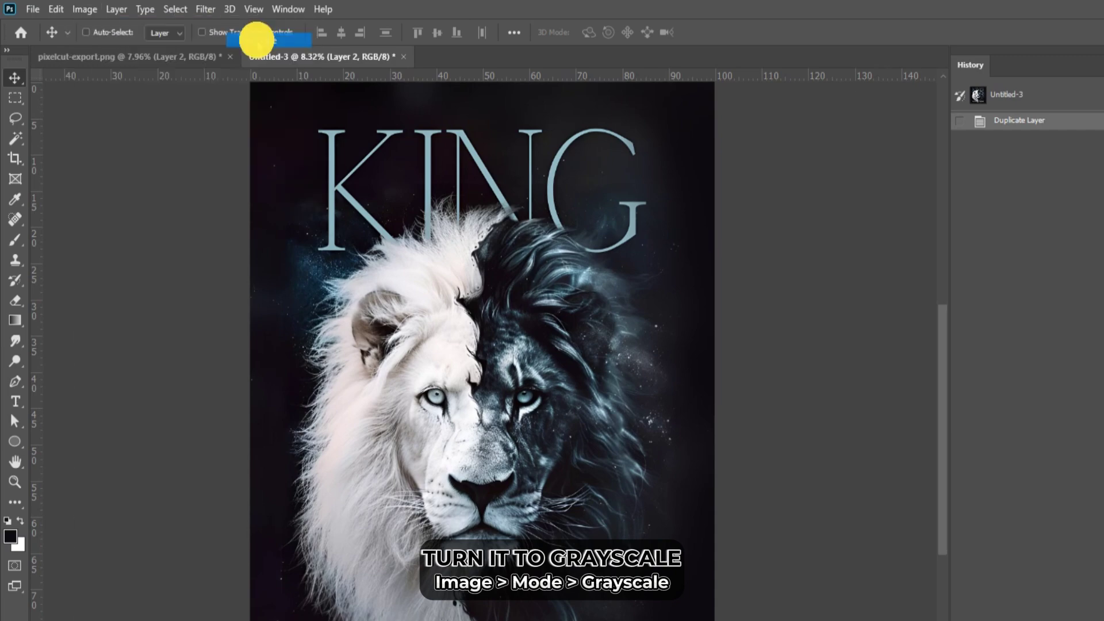
left_click(648, 326)
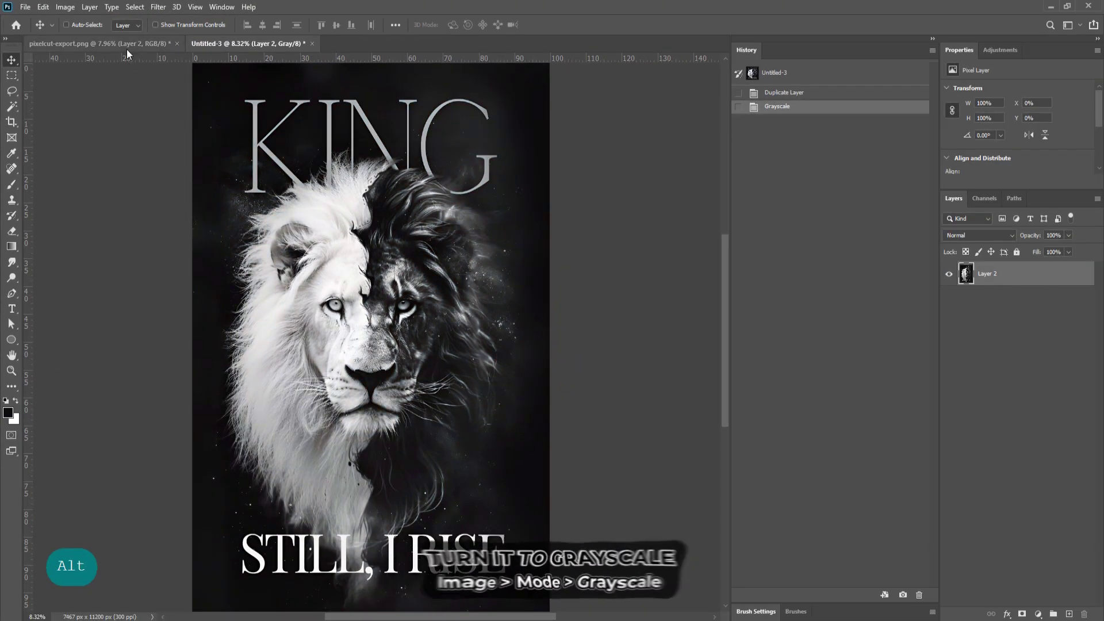
Apply Levels to the grayscale poster, lowering the white input level strongly so the lion's highlights turn pure white.
key("ctrl+l")
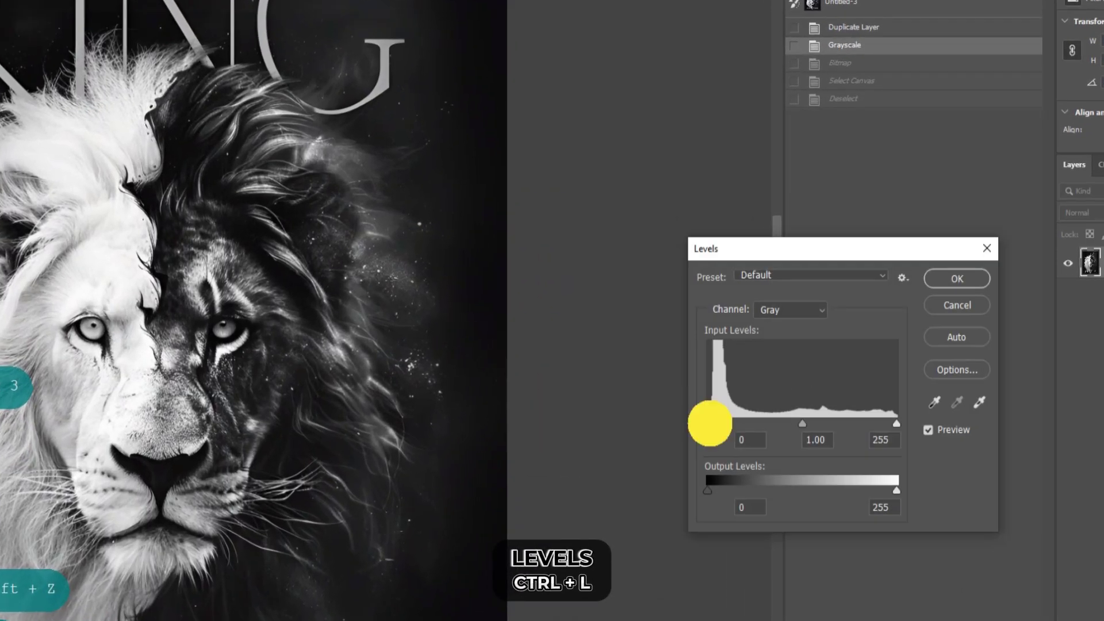
left_click_drag(709, 423, 707, 424)
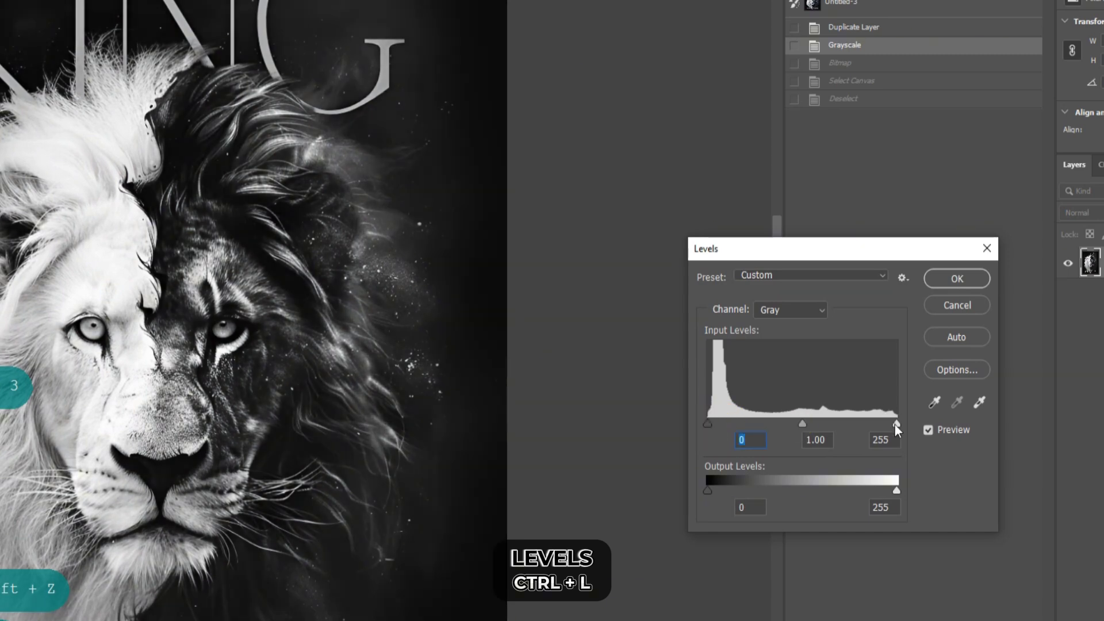
left_click_drag(895, 423, 743, 427)
left_click(957, 279)
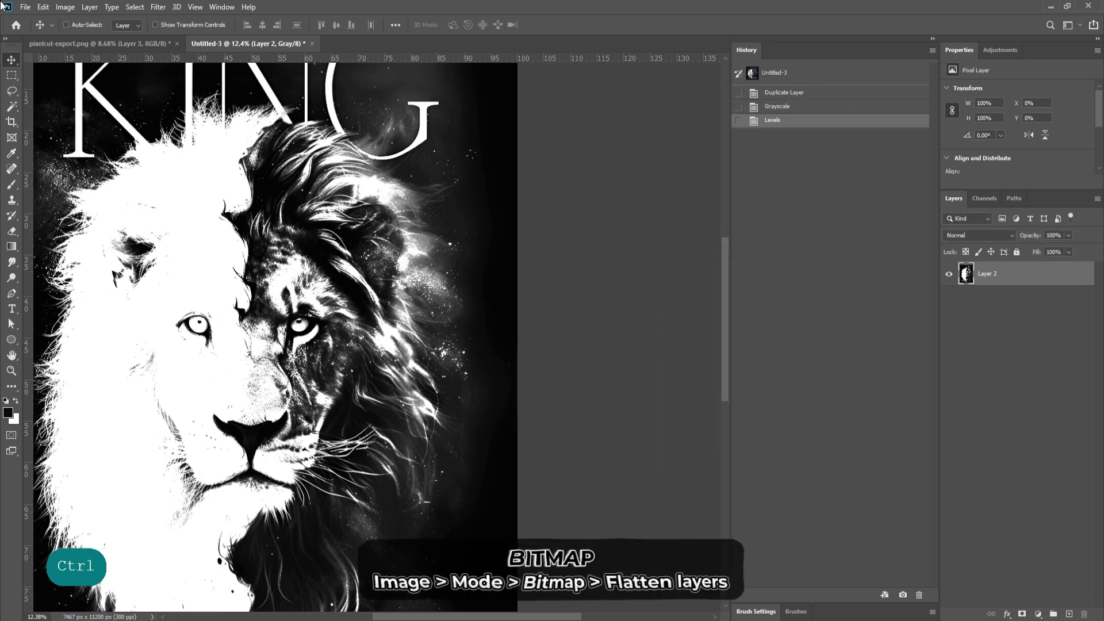
Flatten the document and convert it to Bitmap mode with a round halftone screen of 35 lines/inch at 22 degrees.
left_click(65, 7)
left_click(82, 16)
left_click(215, 15)
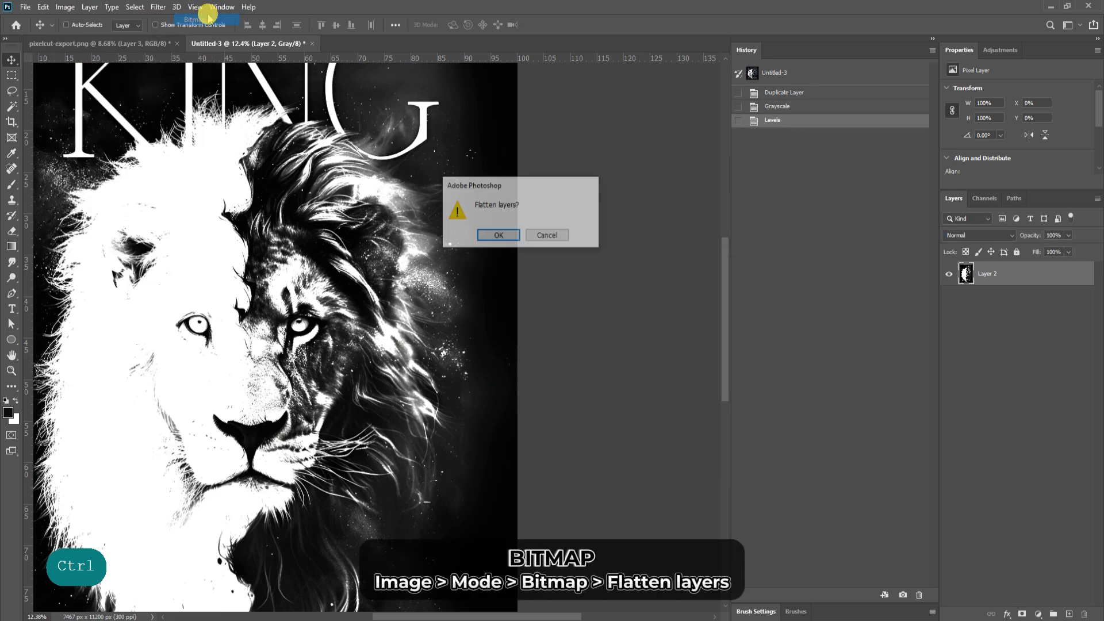
left_click(478, 236)
left_click(630, 178)
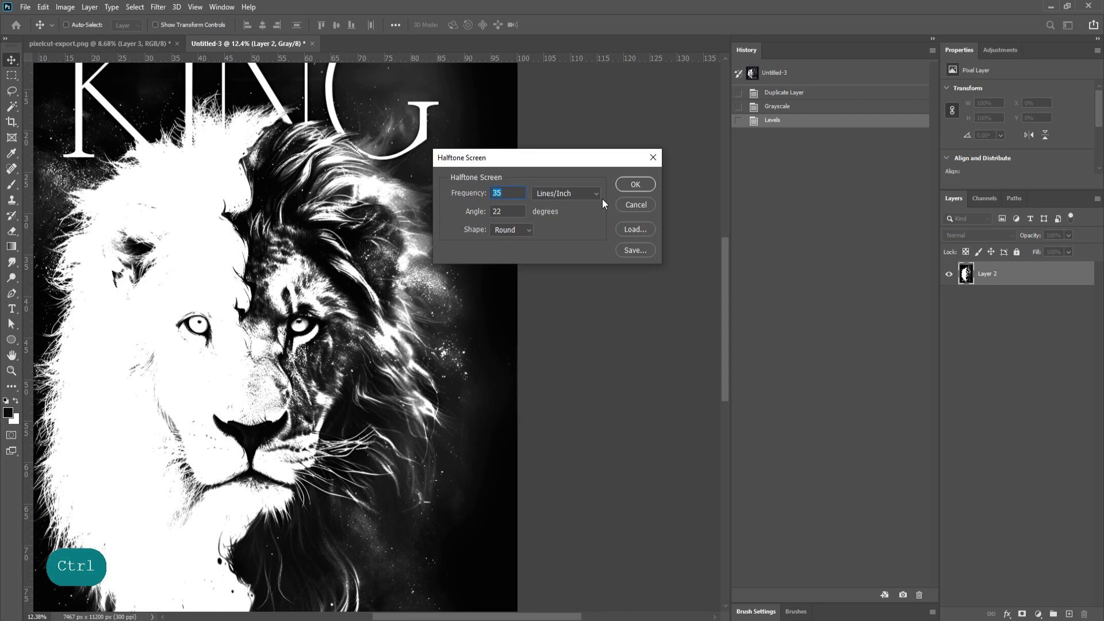
left_click(635, 184)
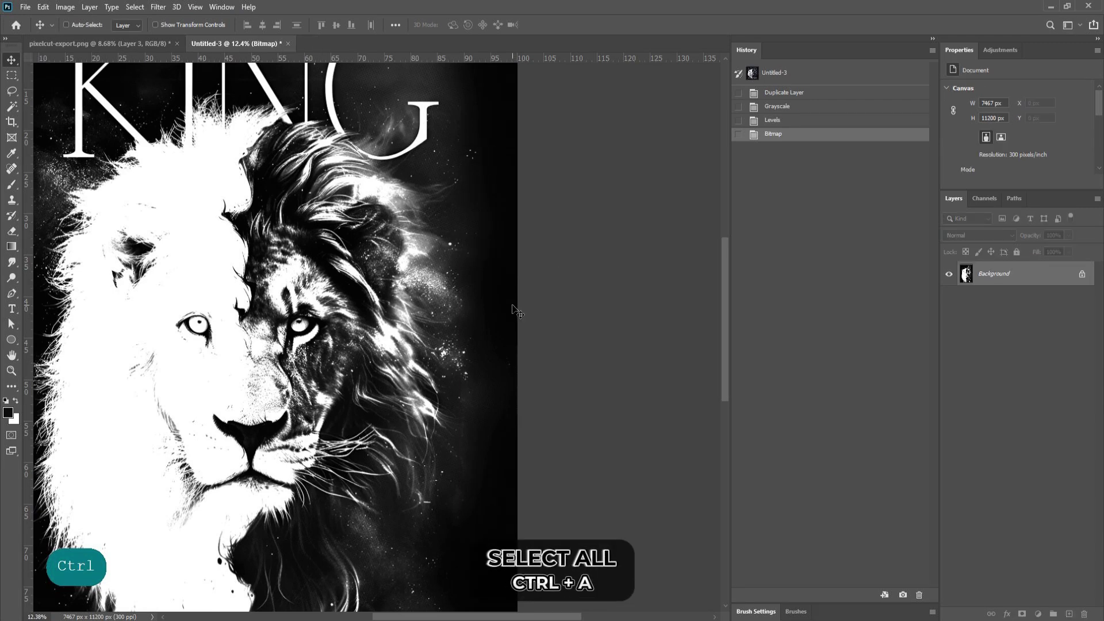
Copy the entire halftone bitmap and return to the pixelcut-export document.
key("ctrl+a")
key("ctrl+c")
left_click(97, 44)
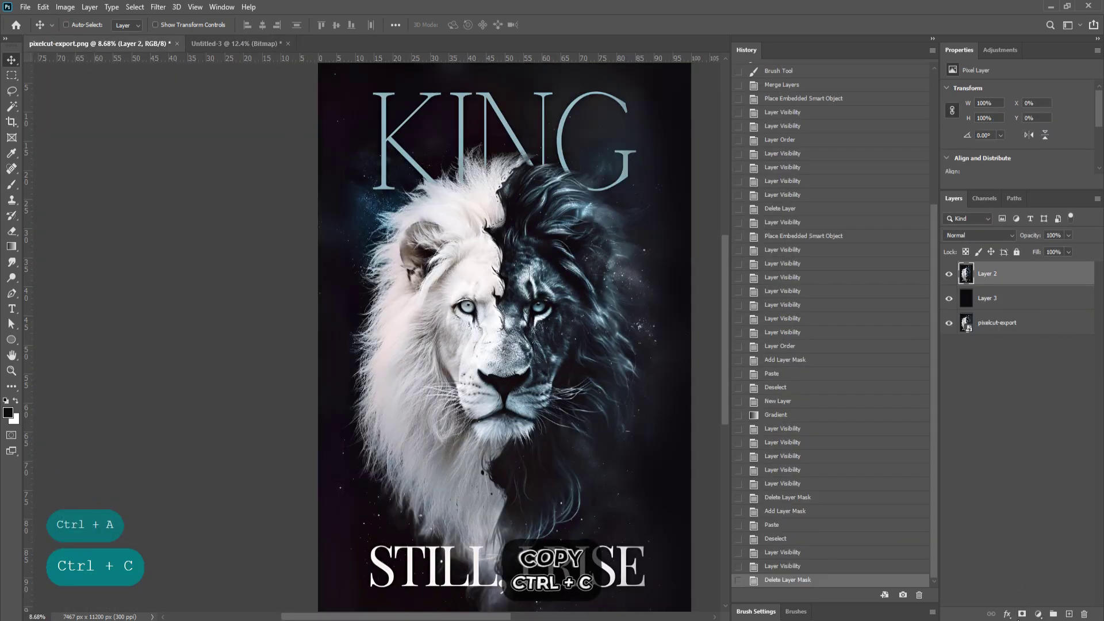
Add a layer mask to Layer 2, paste the halftone bitmap into it, deselect, and return to the normal image view.
left_click(1021, 613)
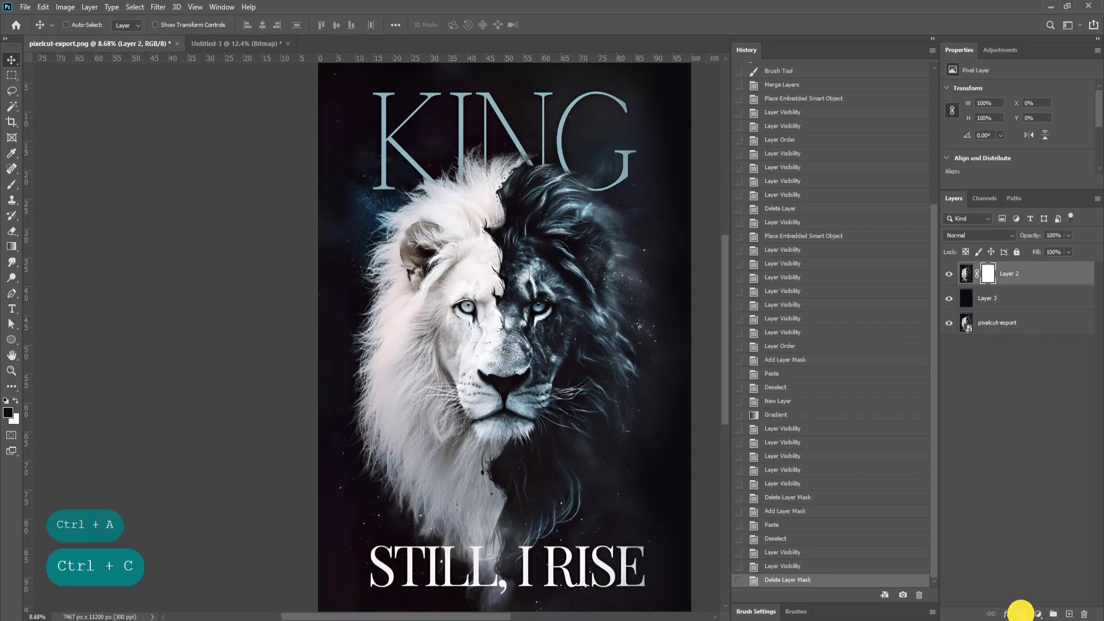
key("ctrl")
left_click(988, 274, "alt")
key("ctrl+v")
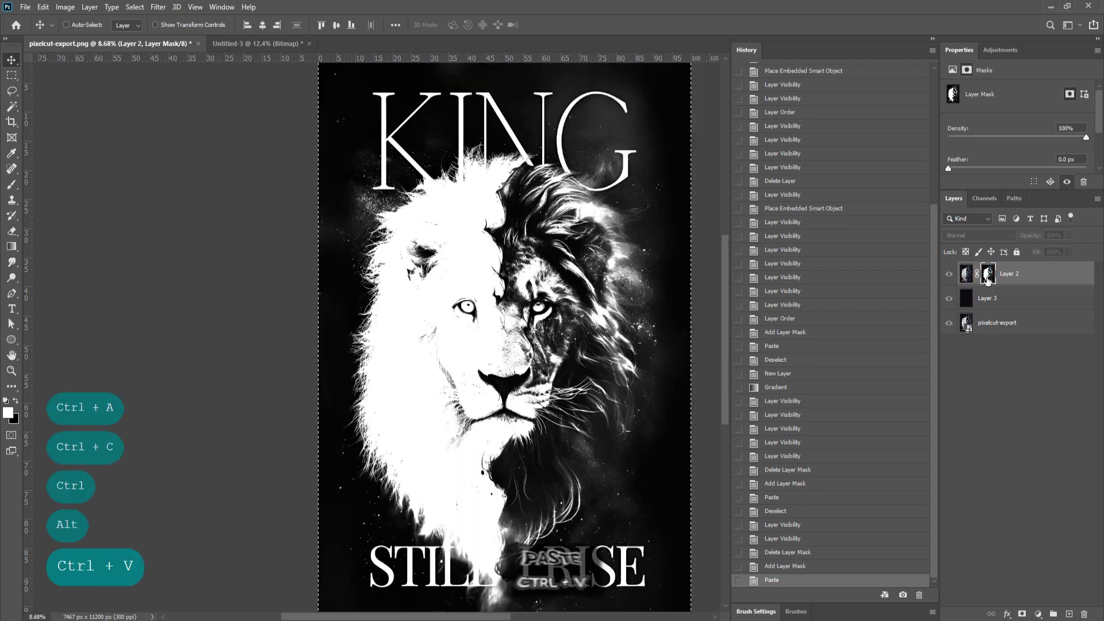
key("ctrl+d")
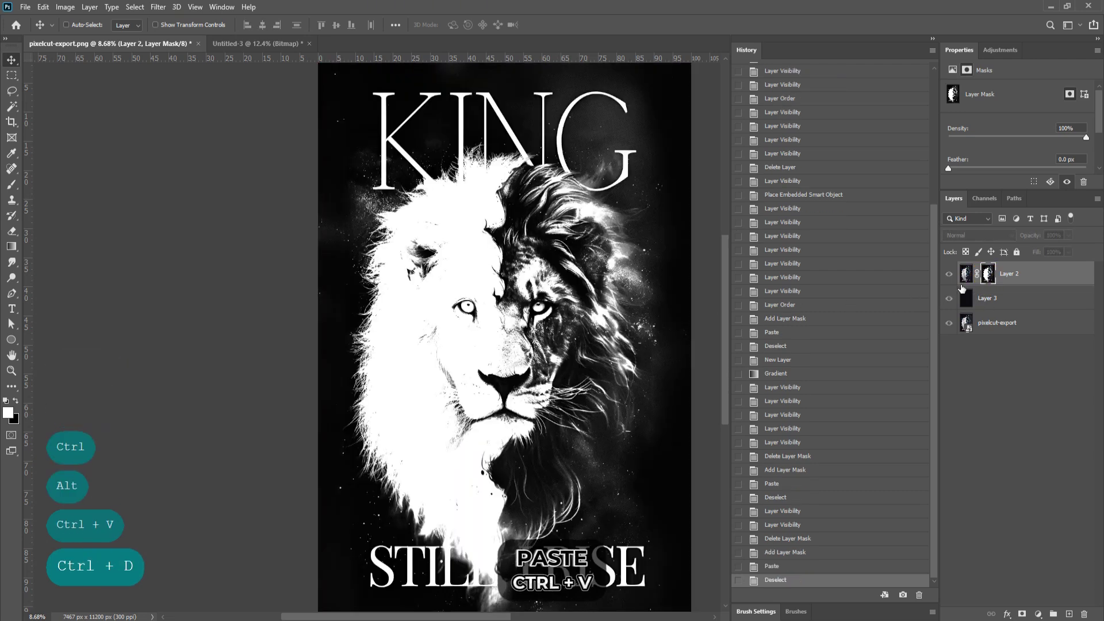
left_click(949, 275)
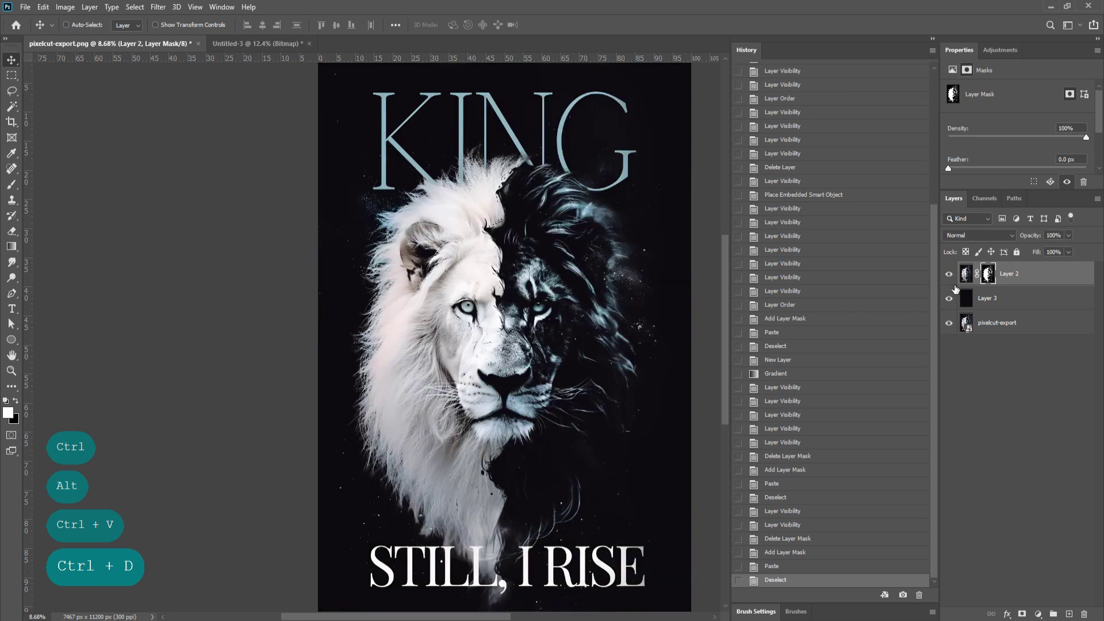
Select Layer 3 and check the masked lion against its black fill by toggling that layer's visibility.
key("v")
left_click(964, 296)
mouse_move(952, 297)
left_mouse_down()
mouse_move(948, 277)
mouse_move(948, 295)
left_mouse_up()
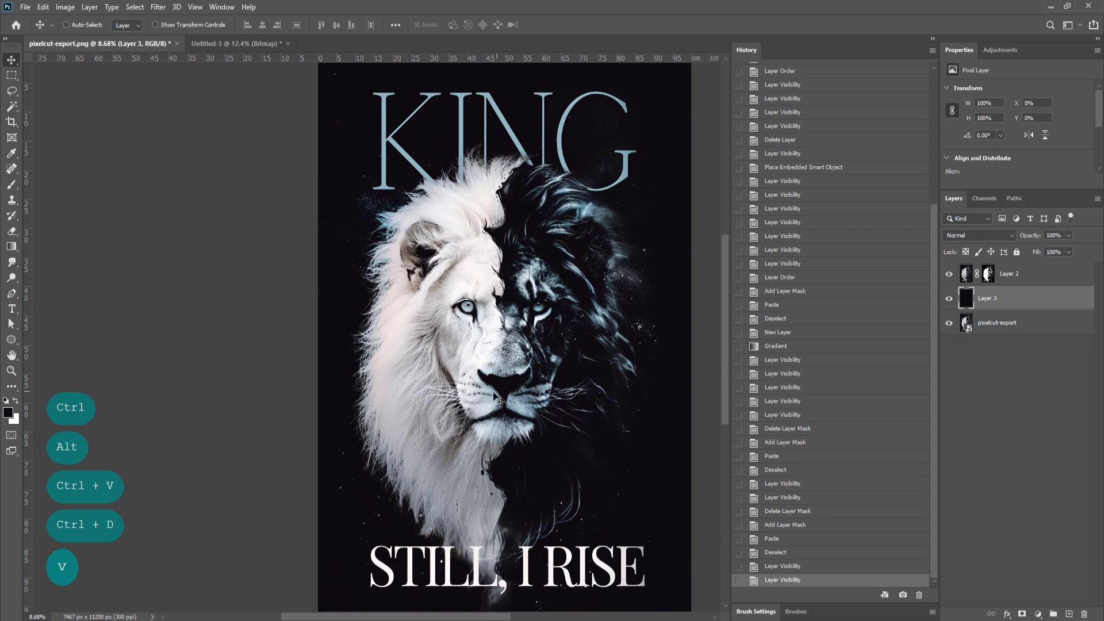
key("v")
scroll(604, 422, "up", 1)
key("alt")
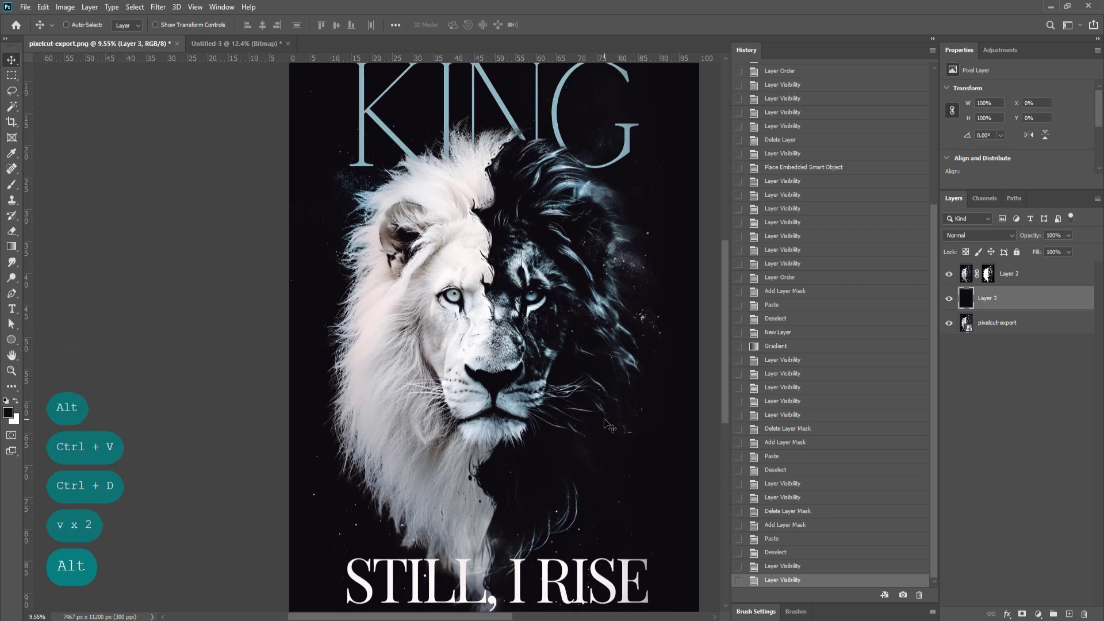
scroll(500, 446, "up", 3)
Hide the pixelcut-export layer and Layer 3, and inspect the knocked-out lion on the transparent background.
left_click(949, 323)
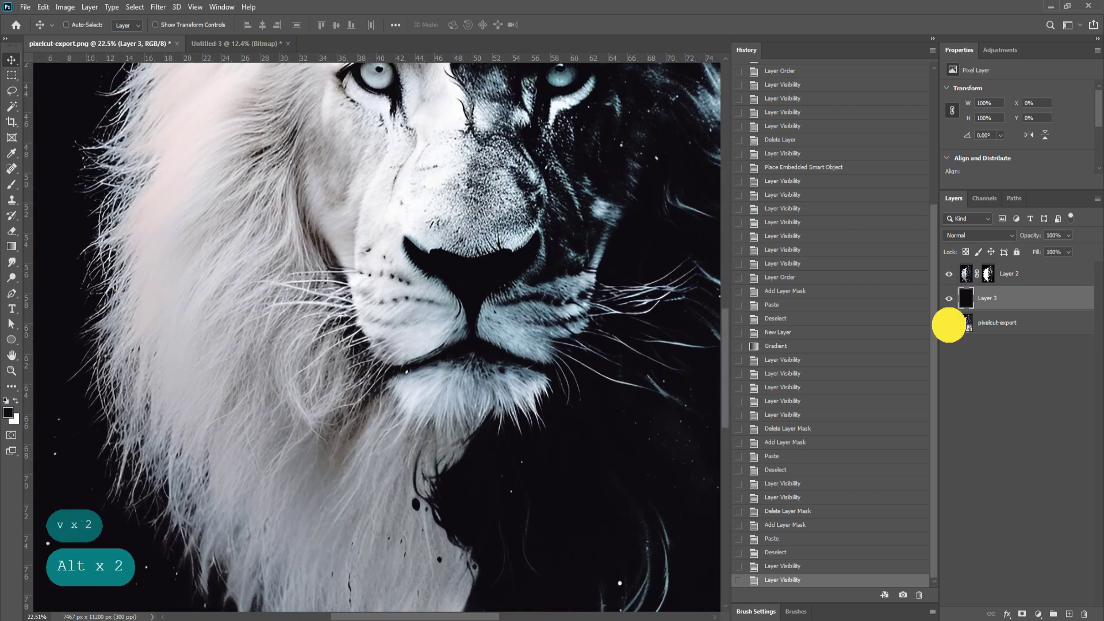
left_click(949, 323)
left_click(948, 323)
left_click(948, 297)
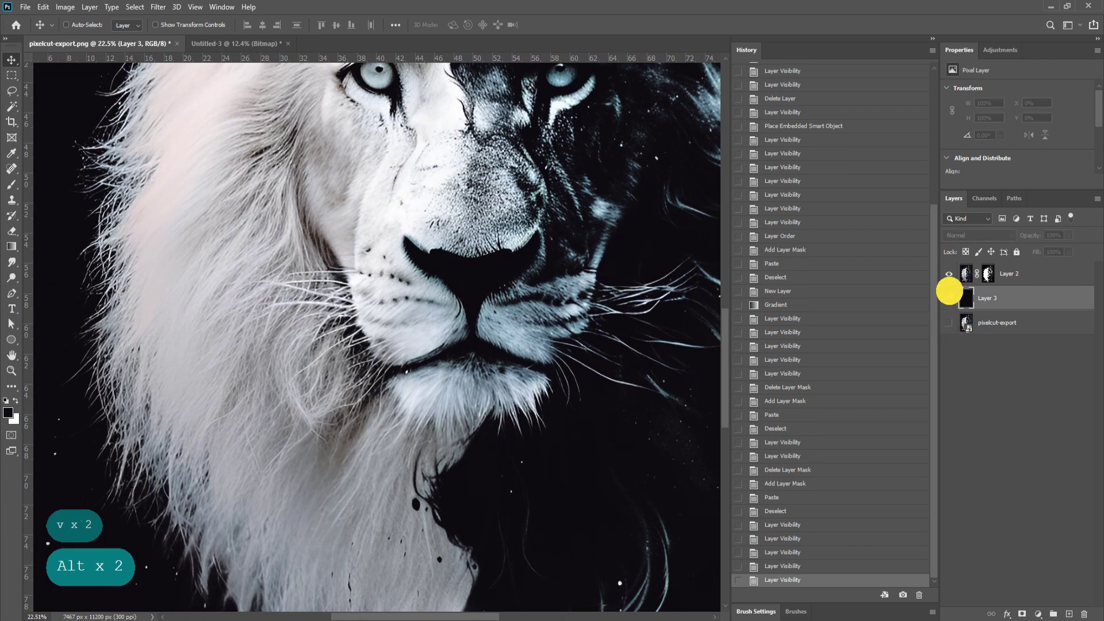
scroll(465, 390, "down", 2)
scroll(466, 390, "down", 1)
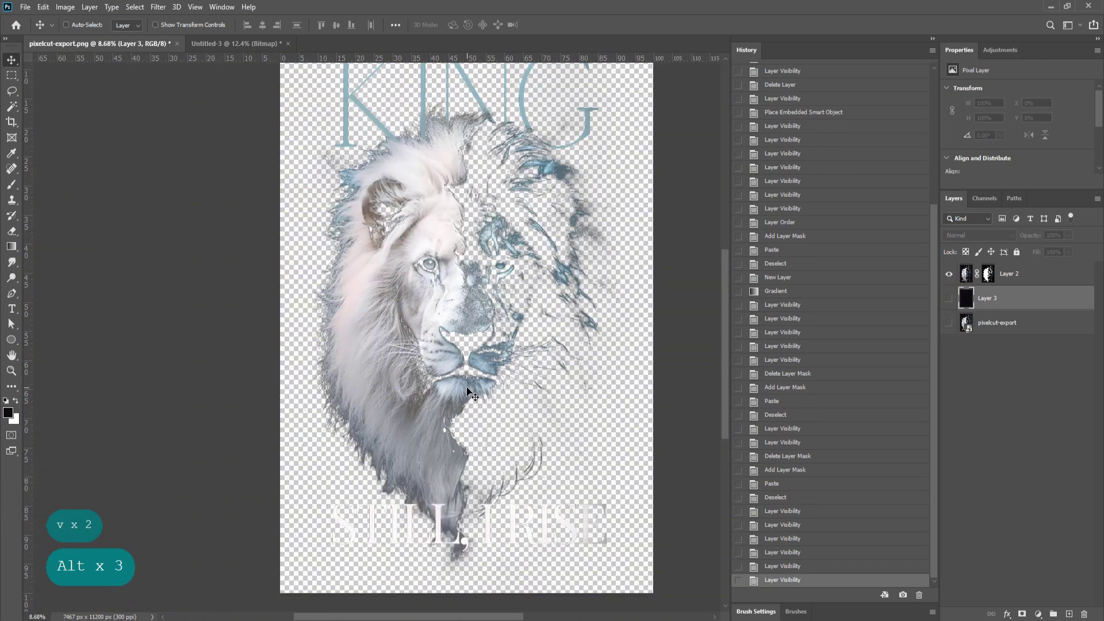
scroll(522, 225, "up", 4)
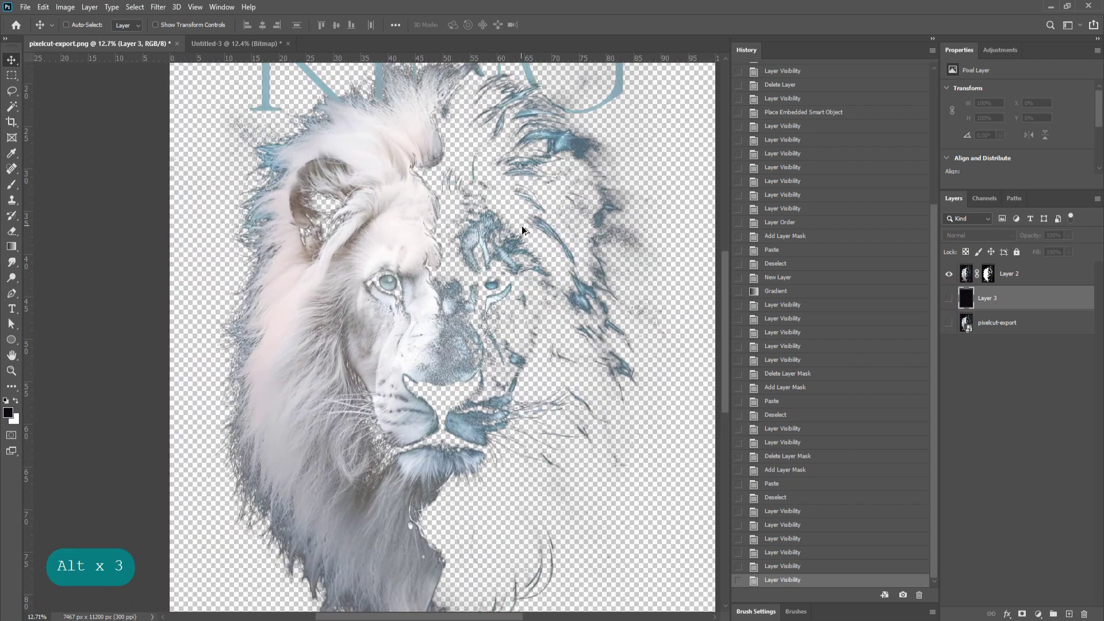
scroll(532, 275, "down", 4)
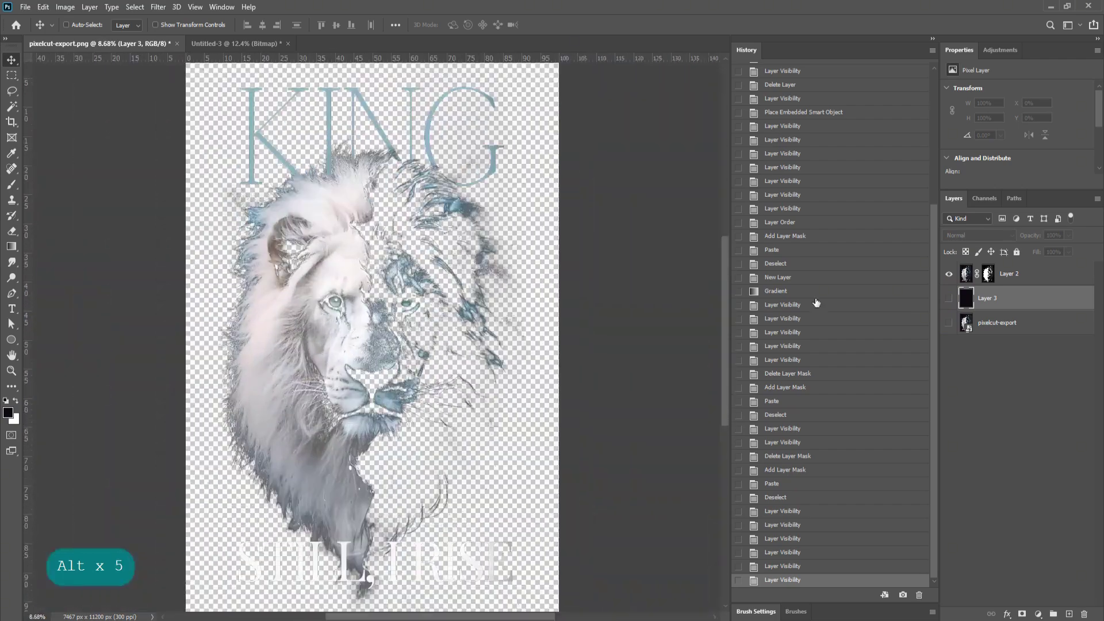
Compare the lion with and without its backgrounds by toggling the layers' visibility, ending with Layer 3 hidden.
left_click(948, 298)
left_click(948, 323)
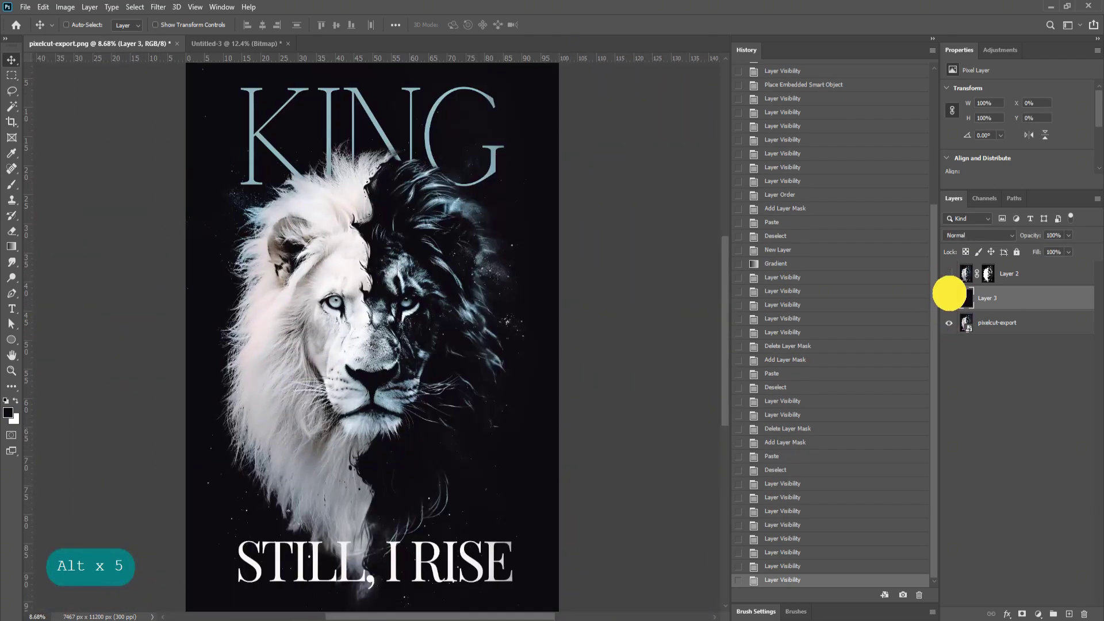
left_click(949, 297)
left_click(949, 298)
scroll(325, 402, "up", 1)
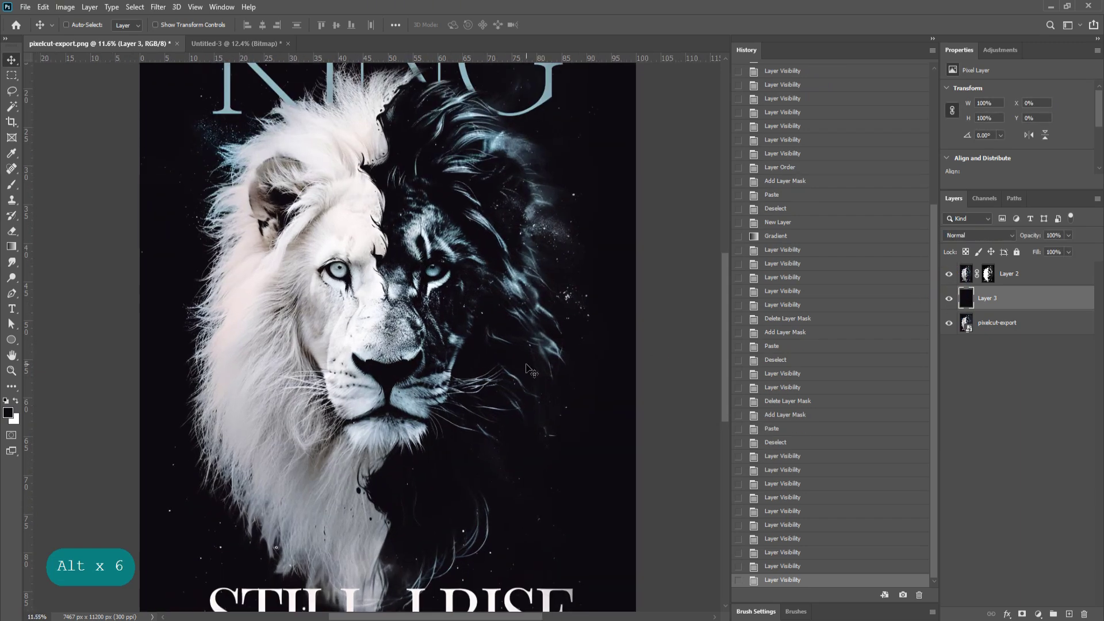
left_click(949, 297)
Save a copy of the transparent artwork as LION in PNG format in the Canva folder.
key("ctrl+shift+s")
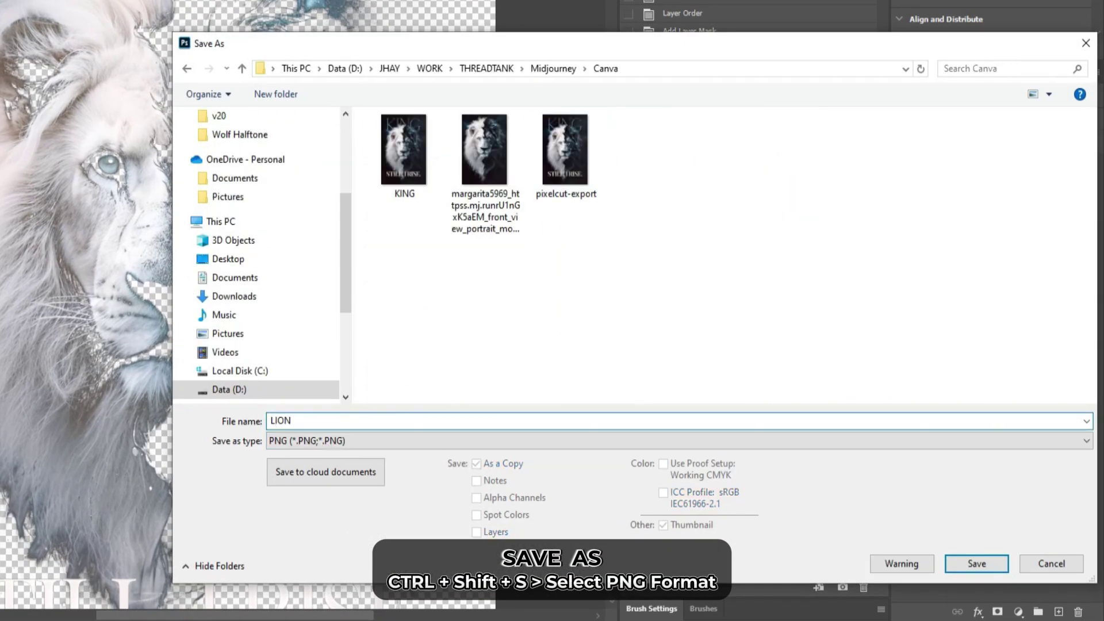
left_click(492, 440)
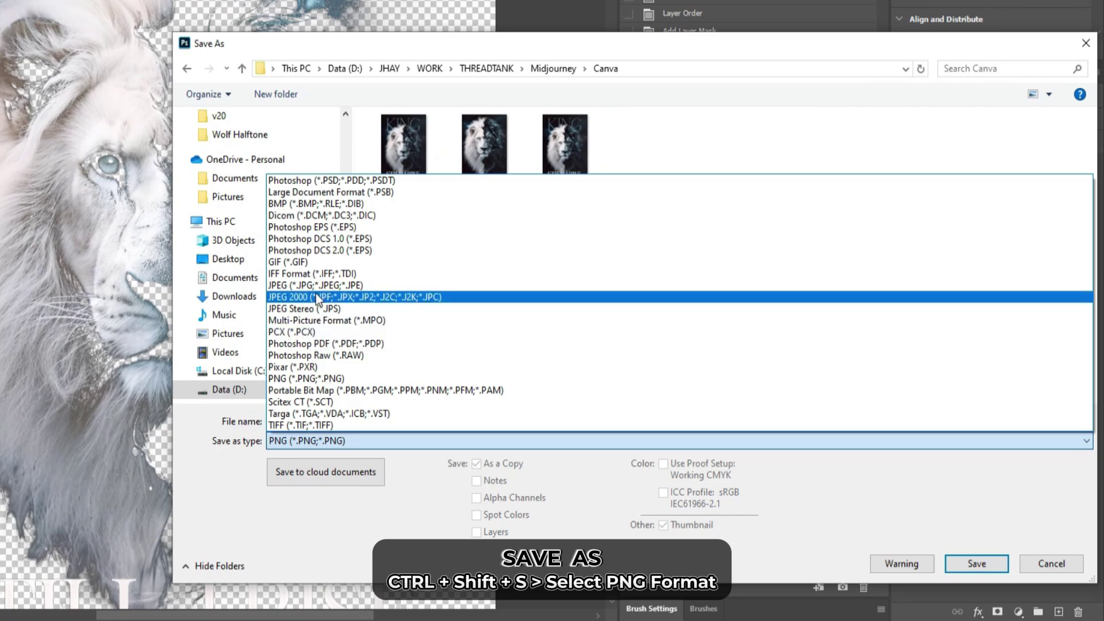
left_click(319, 343)
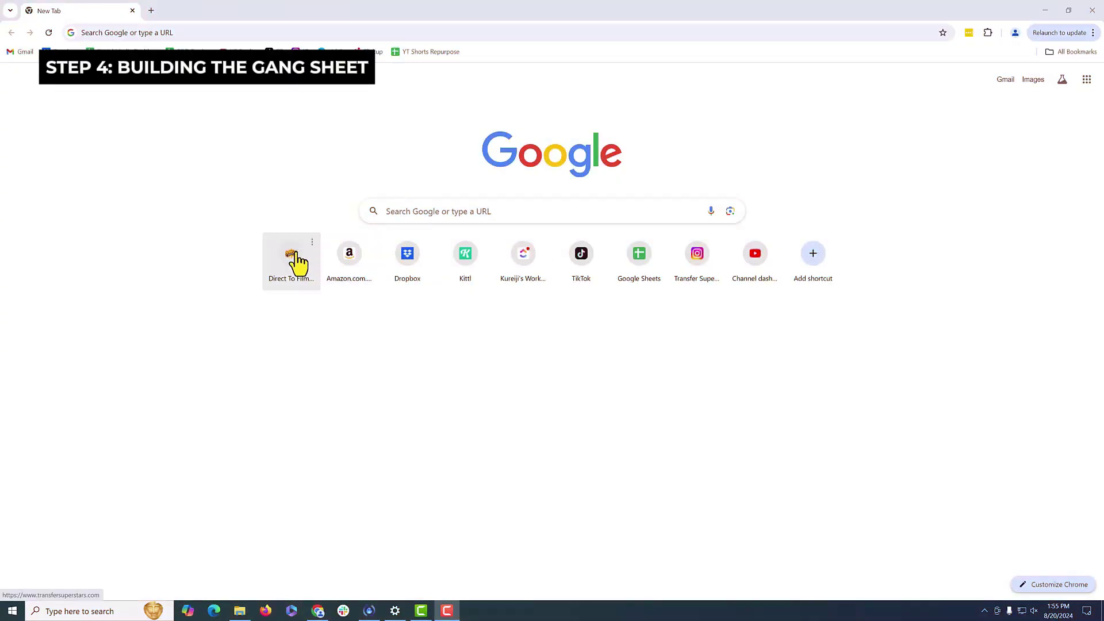
Switch to Chrome and open the Transfer Superstars online DTF gang sheet builder with the 22 in X 12 in size.
left_click(295, 262)
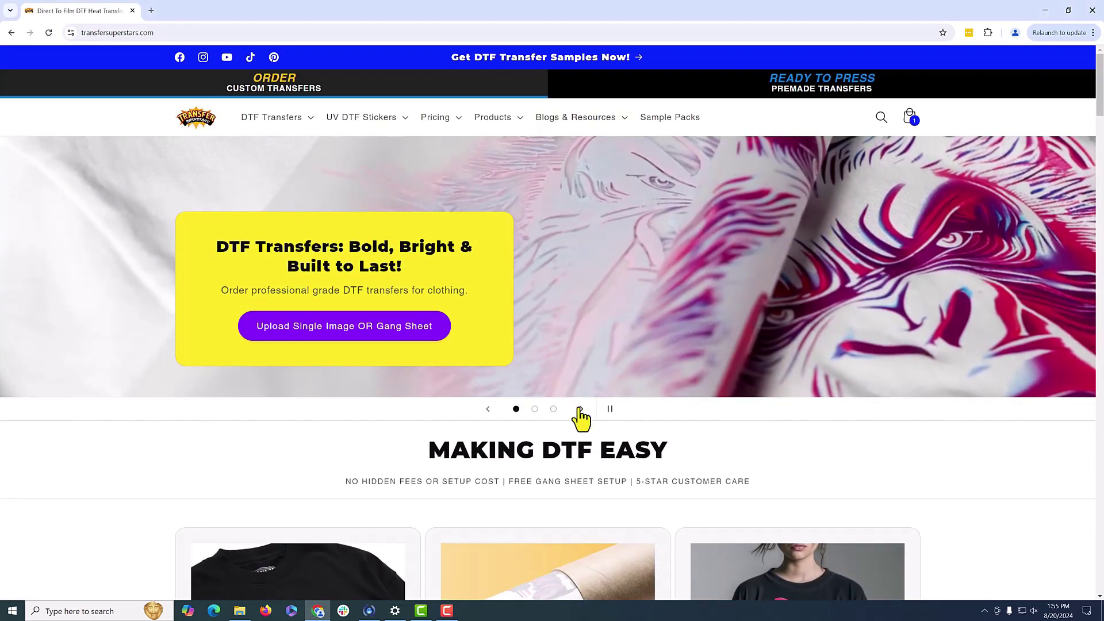
left_click(581, 408)
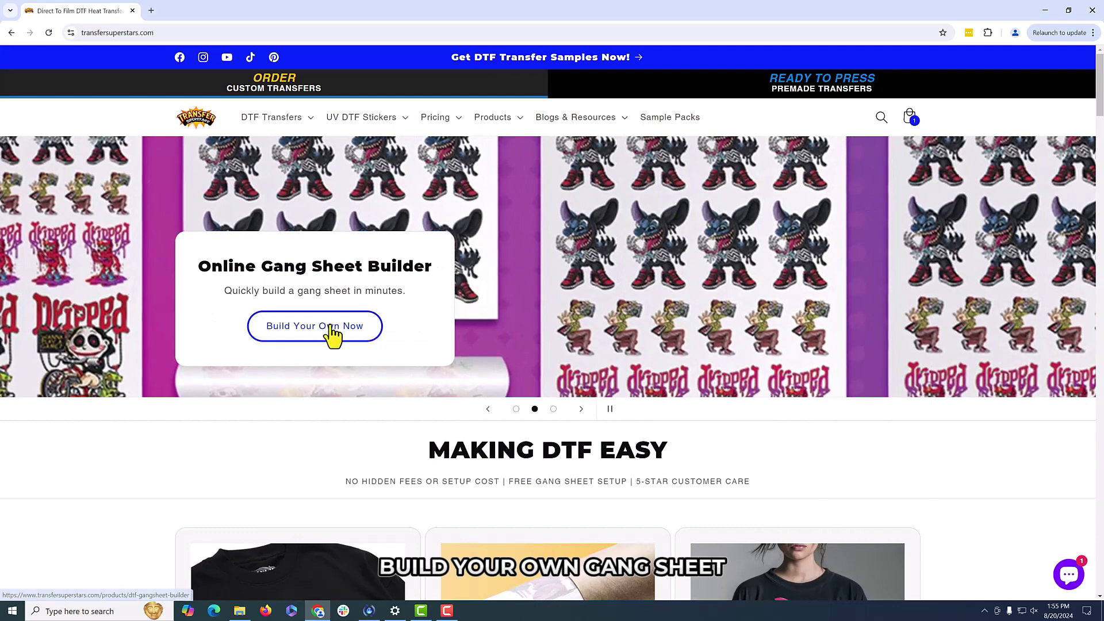
left_click(336, 326)
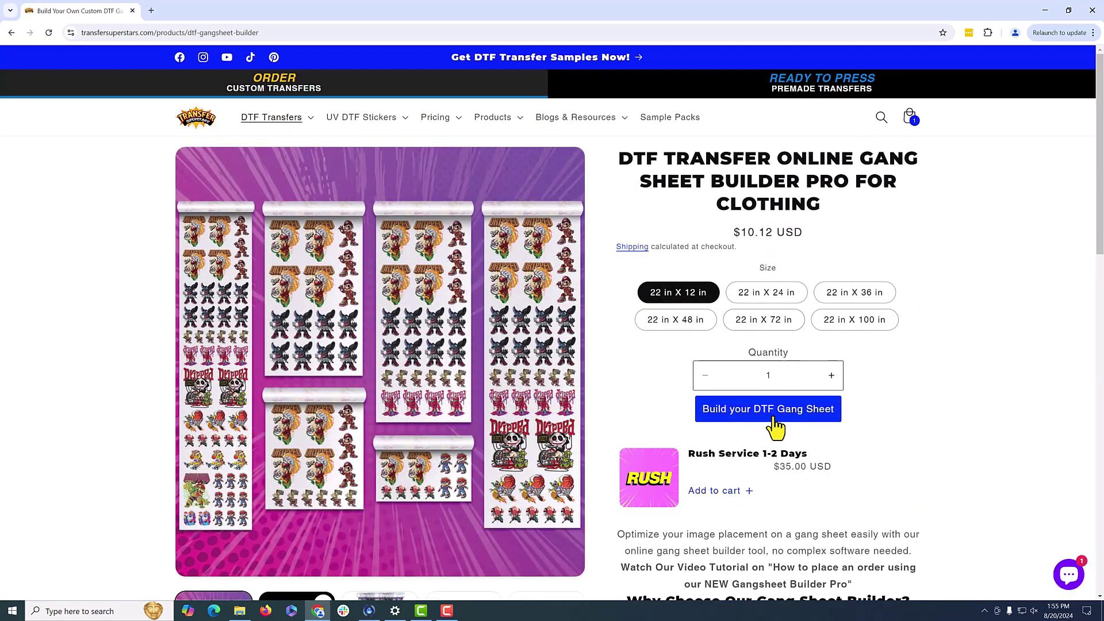
left_click(775, 425)
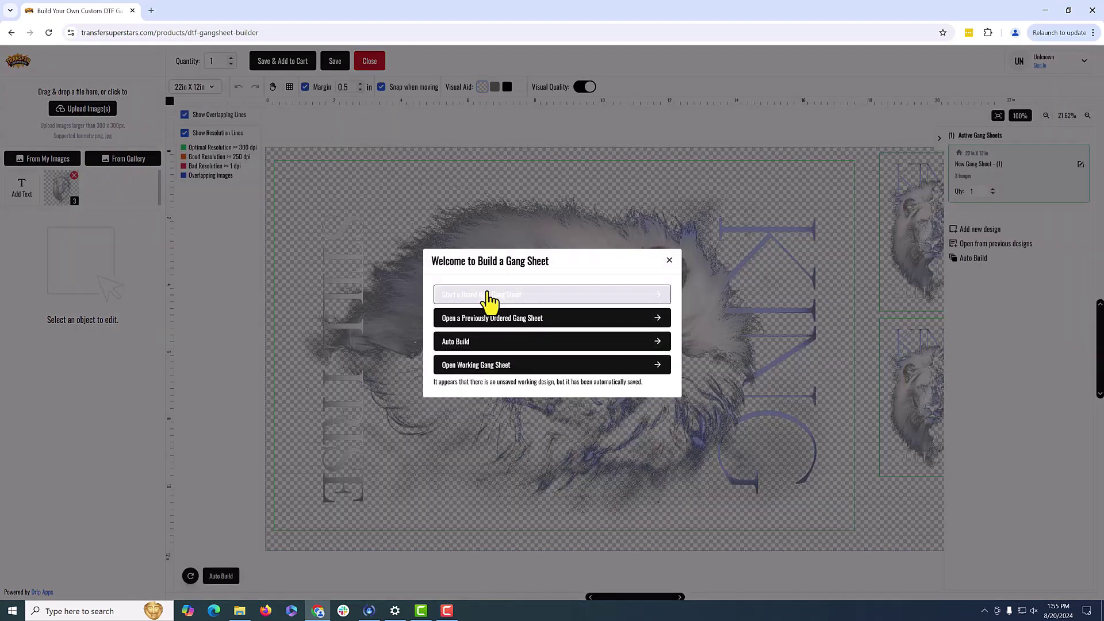
Start a blank new gang sheet, upload lion-halftone-effect-PRINT-READY.png from Downloads, and add it to the sheet.
left_click(490, 299)
left_click(117, 110)
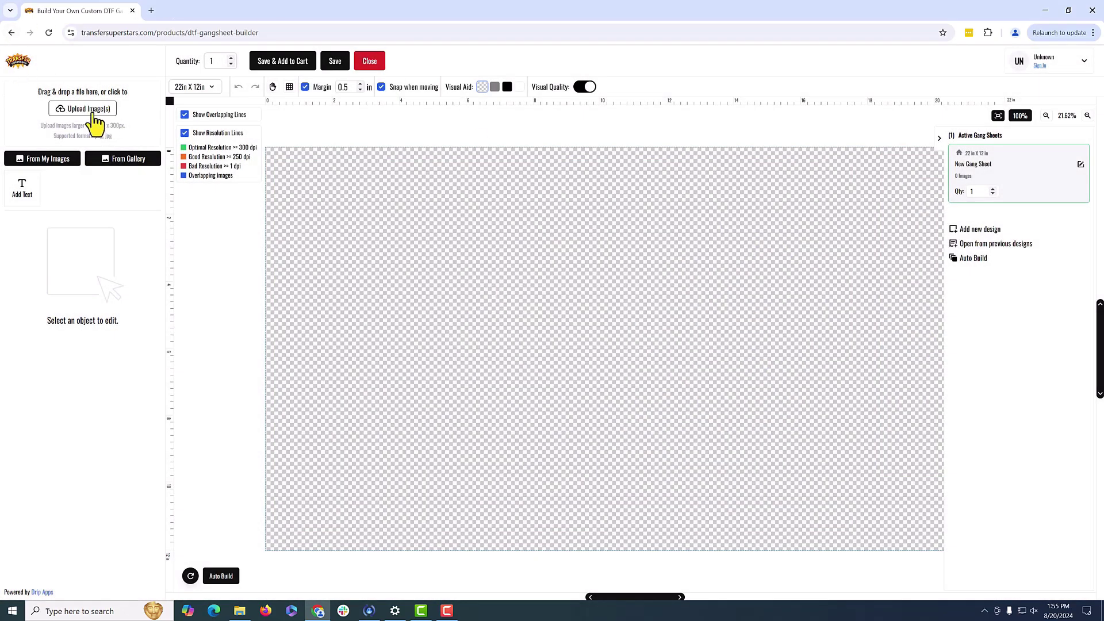
left_click(130, 308)
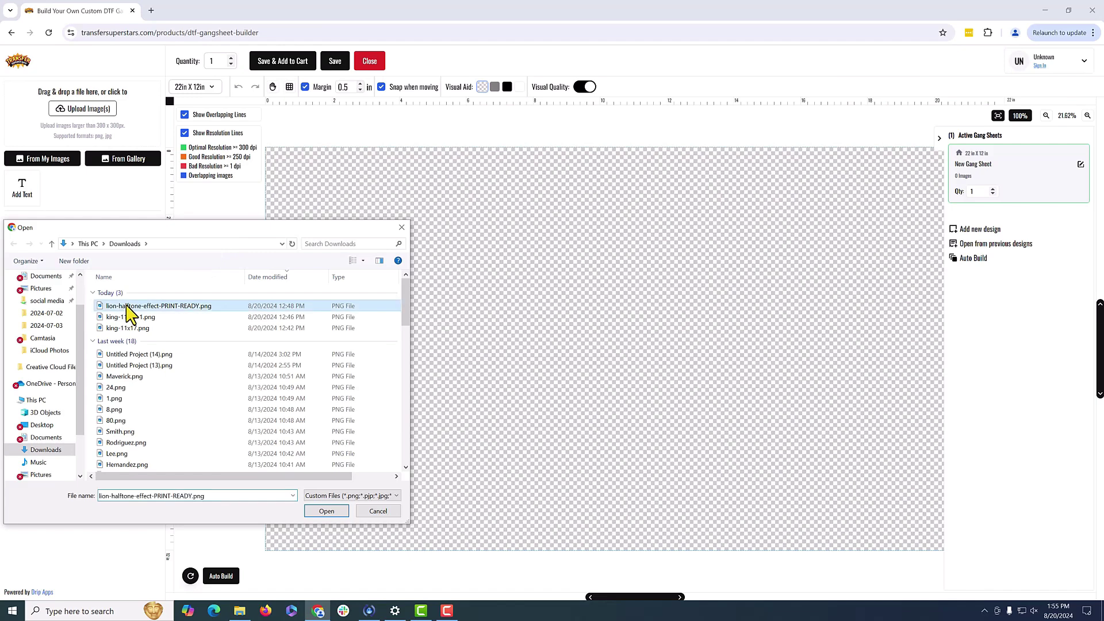
left_click(325, 511)
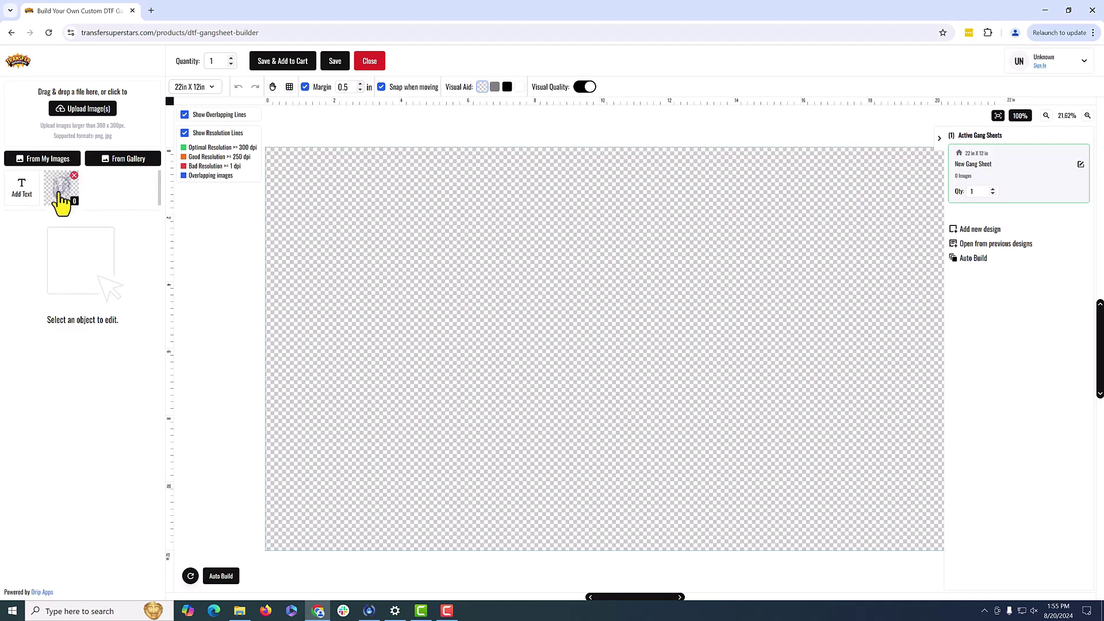
left_click(62, 200)
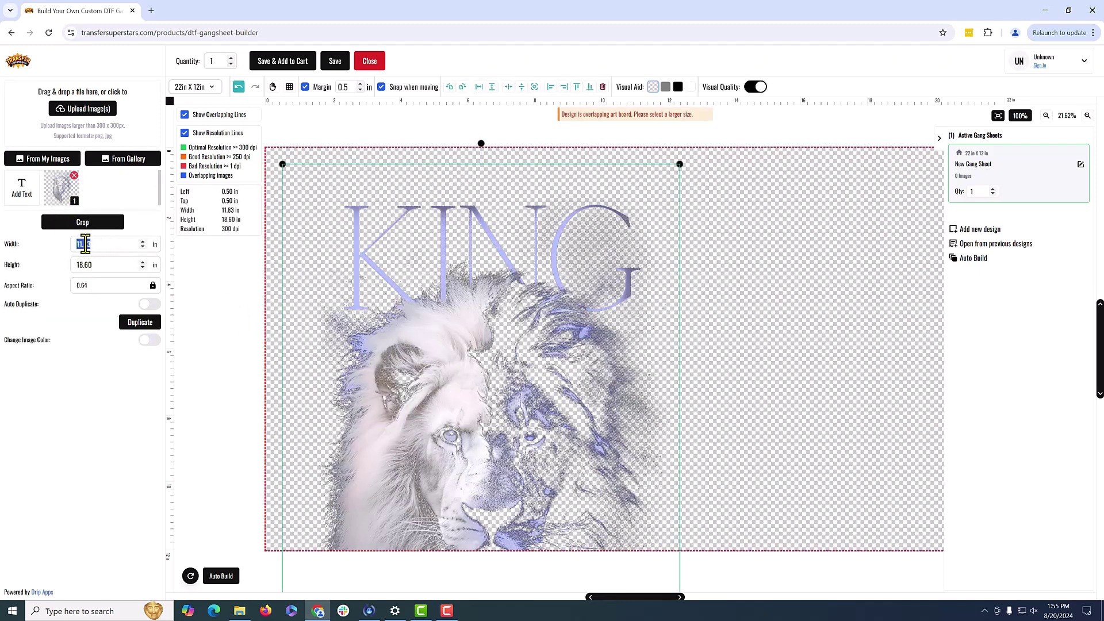
Set the lion design's width to 11 in, rotate it 90° clockwise, and fit it against the left end of the sheet.
type("11")
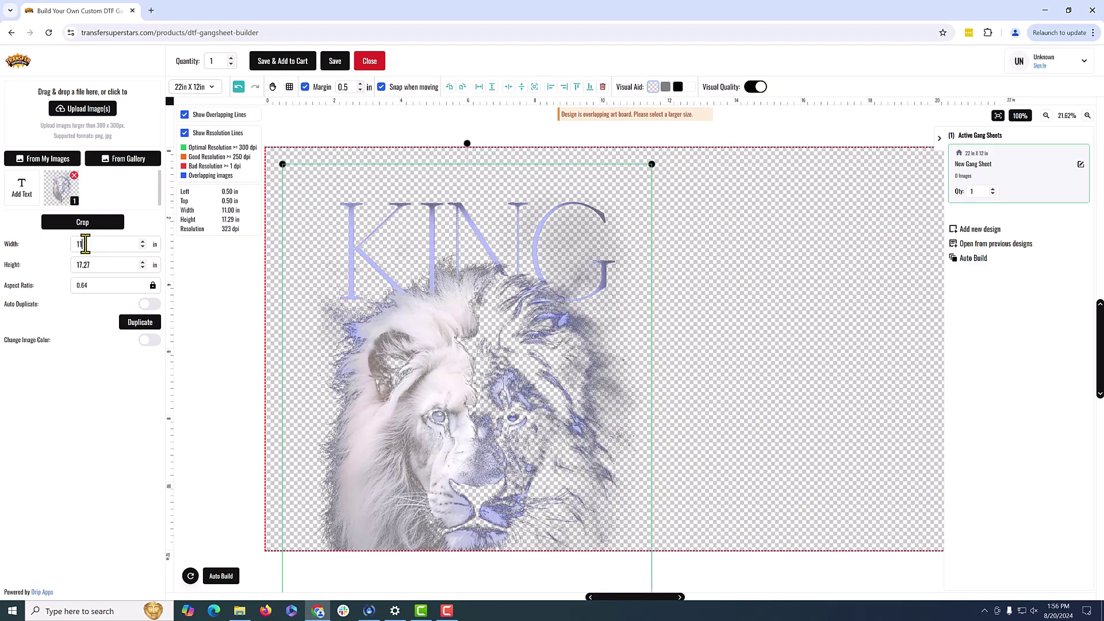
left_click(463, 87)
left_click_drag(643, 543, 688, 358)
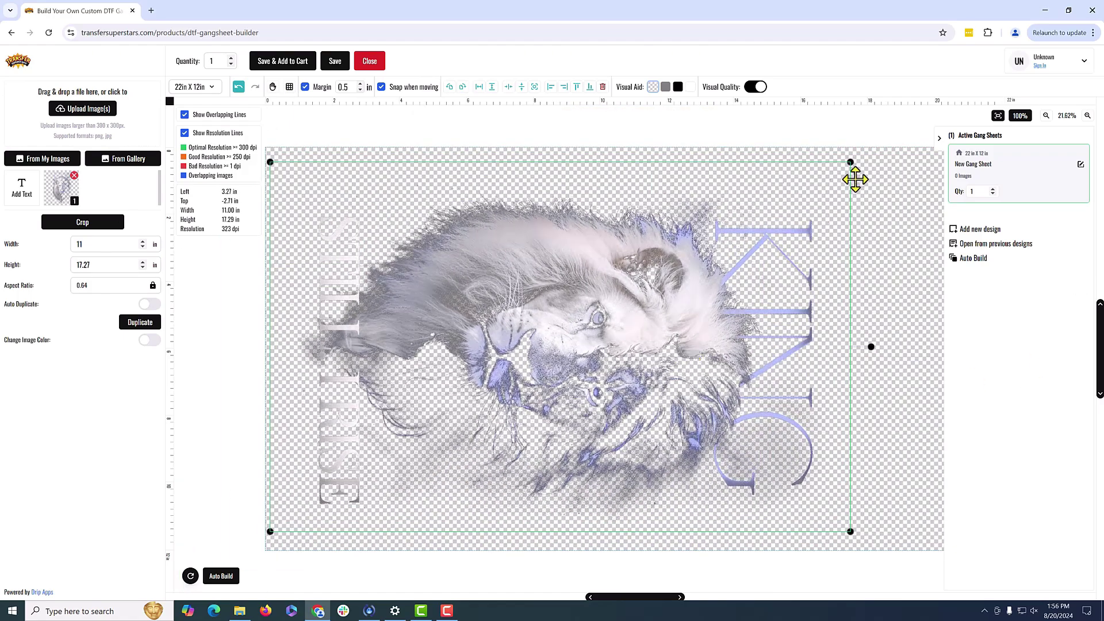
left_click(938, 140)
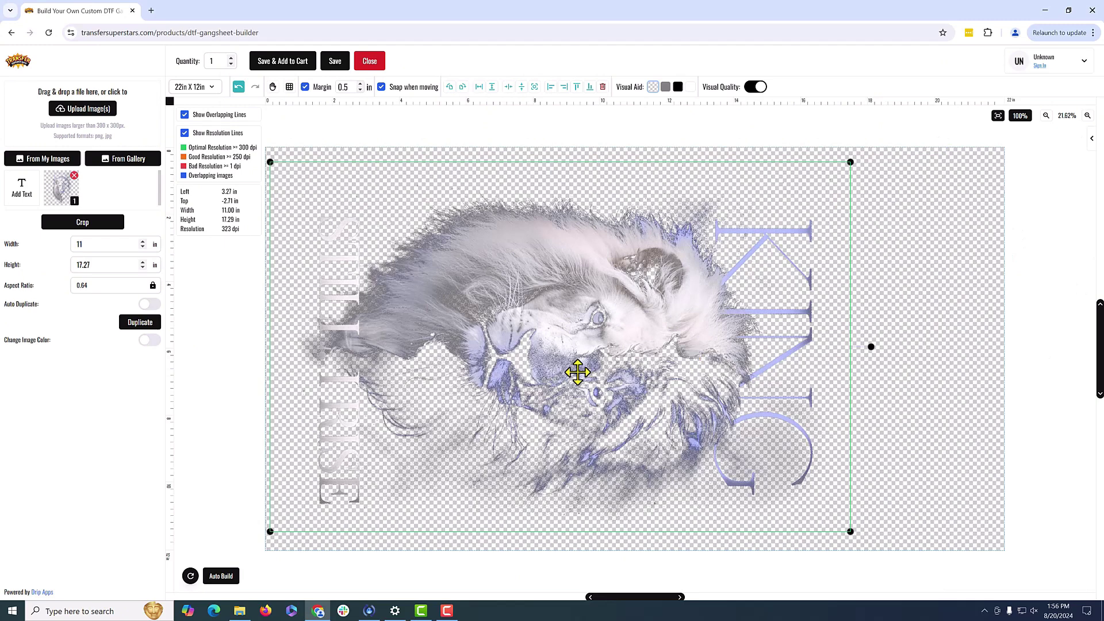
Upload lion-halftone-effect-PRINT-READY.png again and place it 3 in wide near the sheet's upper-right corner, beside the large lion.
left_click(85, 126)
left_click(120, 306)
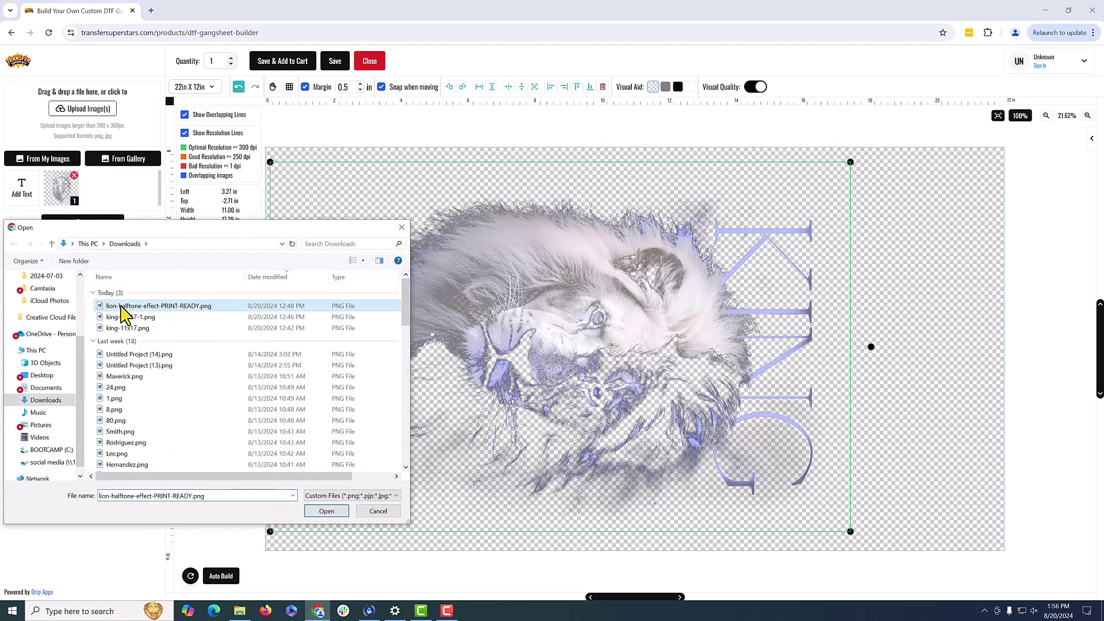
left_click(326, 512)
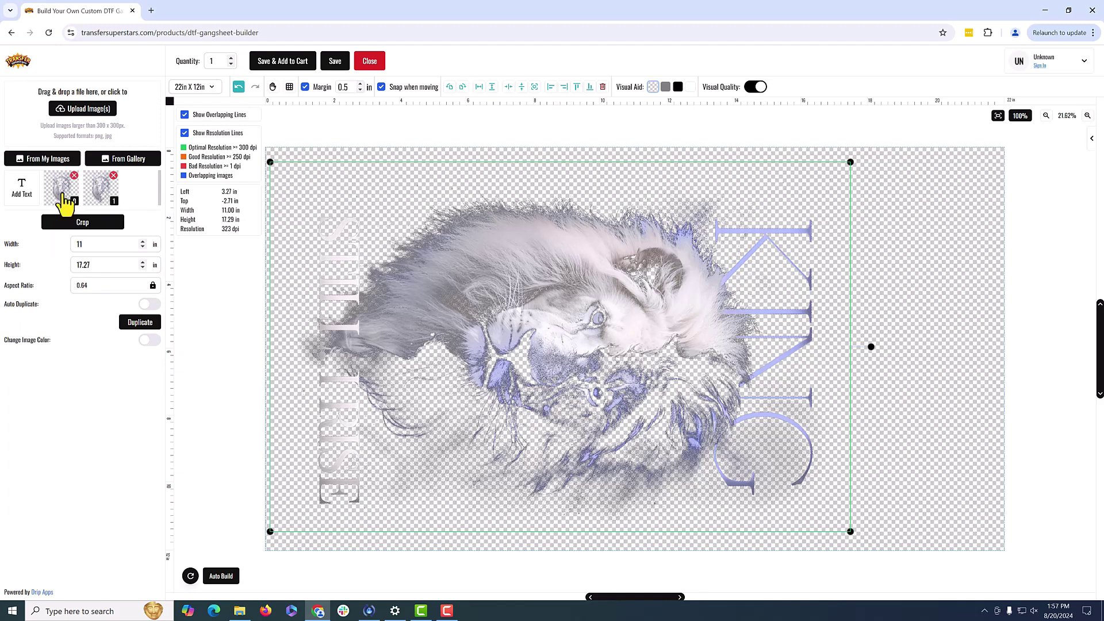
left_click(67, 201)
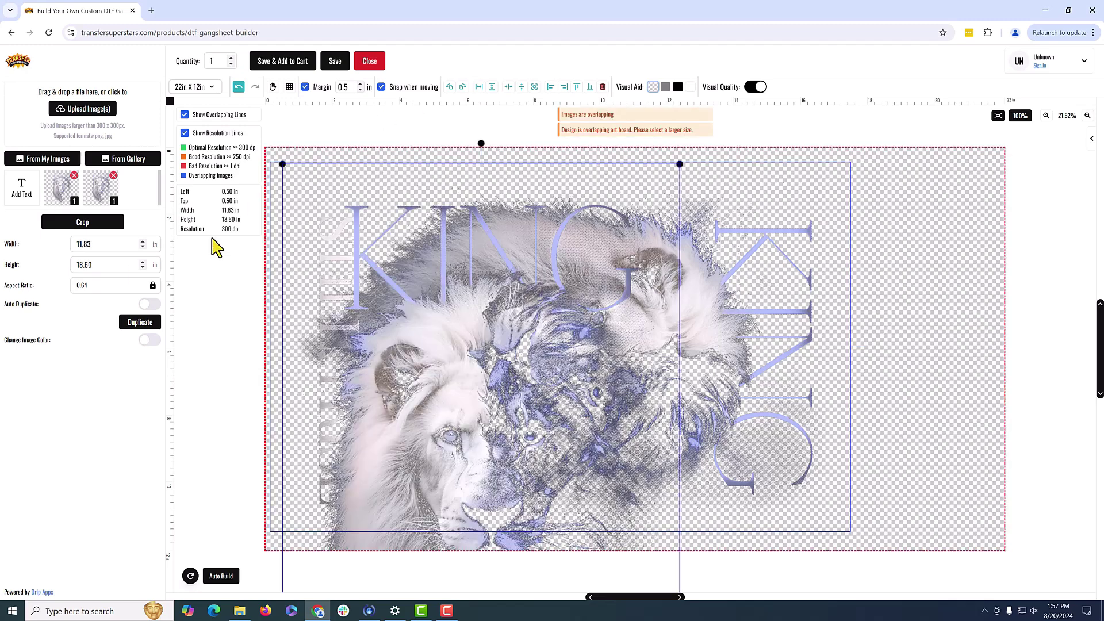
type("3")
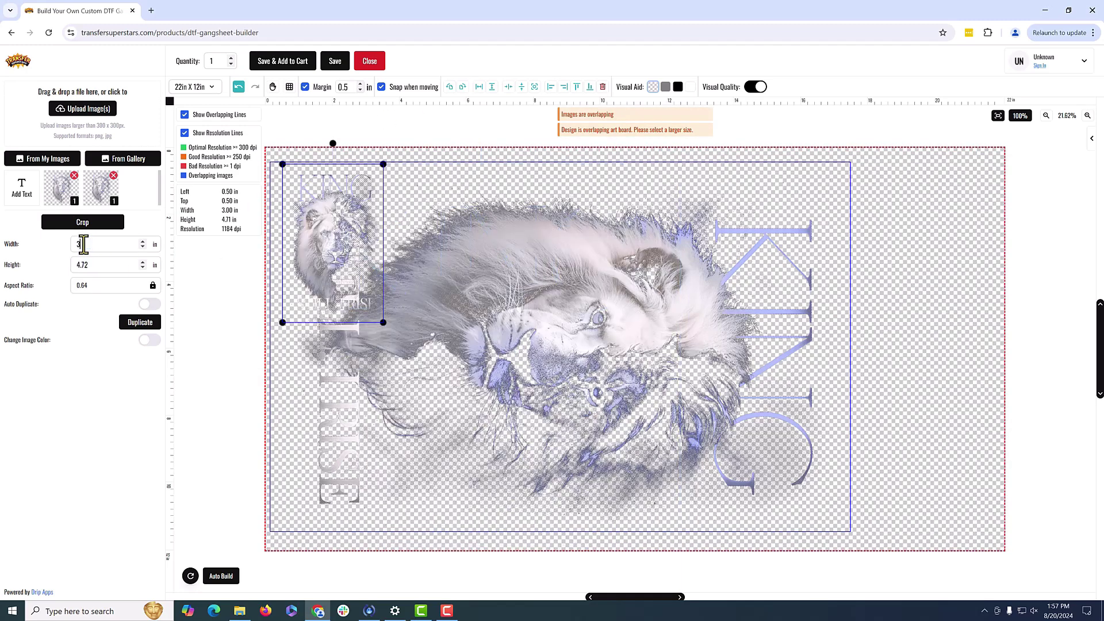
left_click_drag(294, 186, 931, 230)
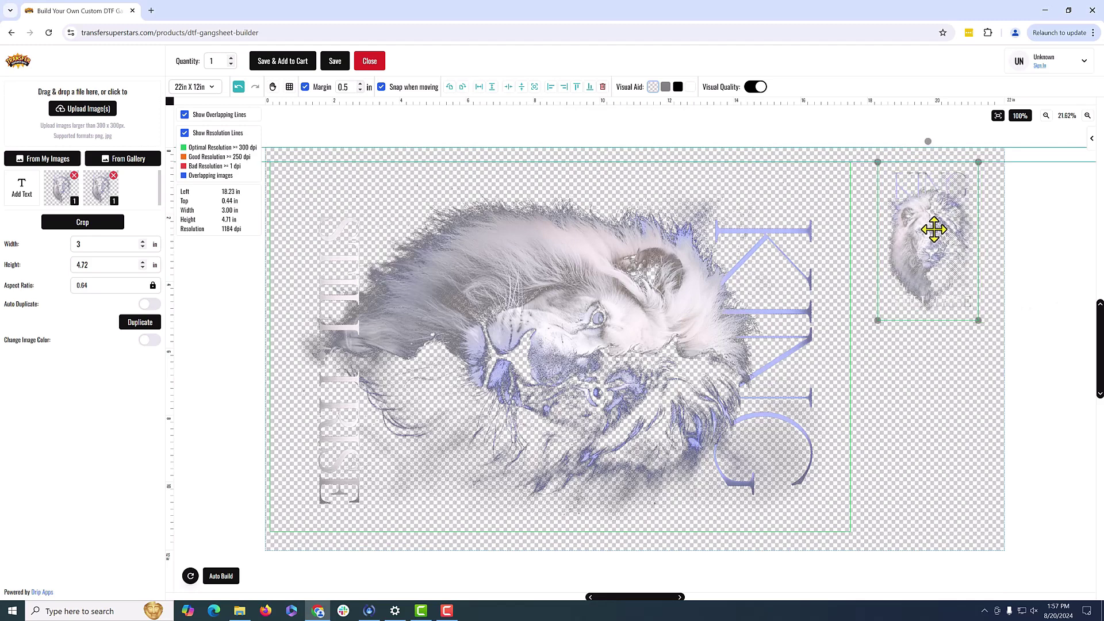
Duplicate the 3 in lion directly below the original and start saving the finished gang sheet to the cart.
left_click(140, 322)
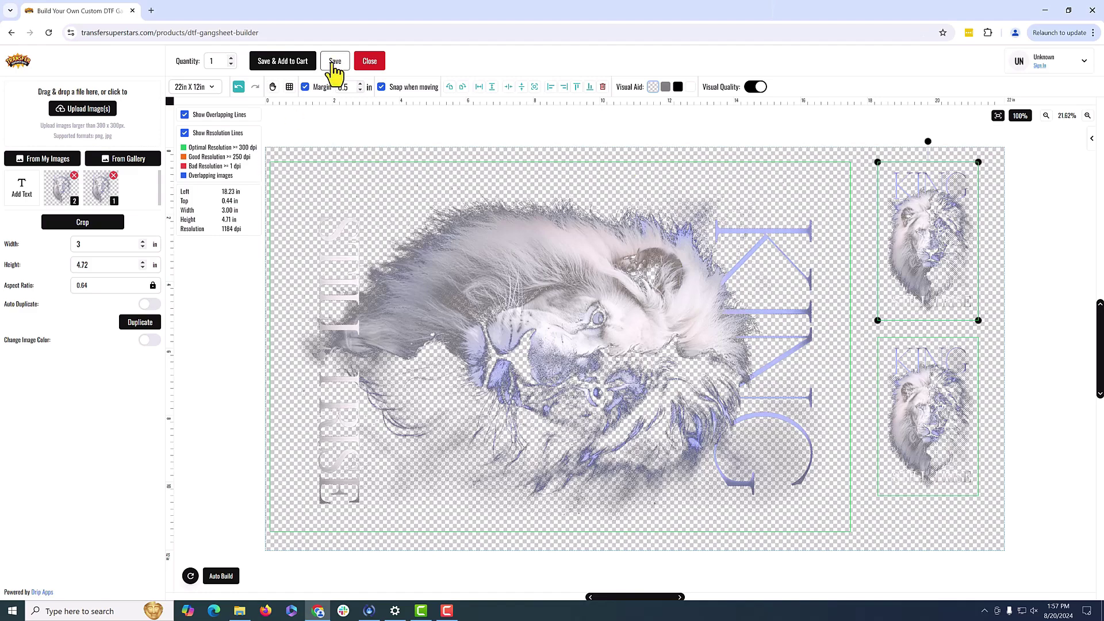
left_click(302, 62)
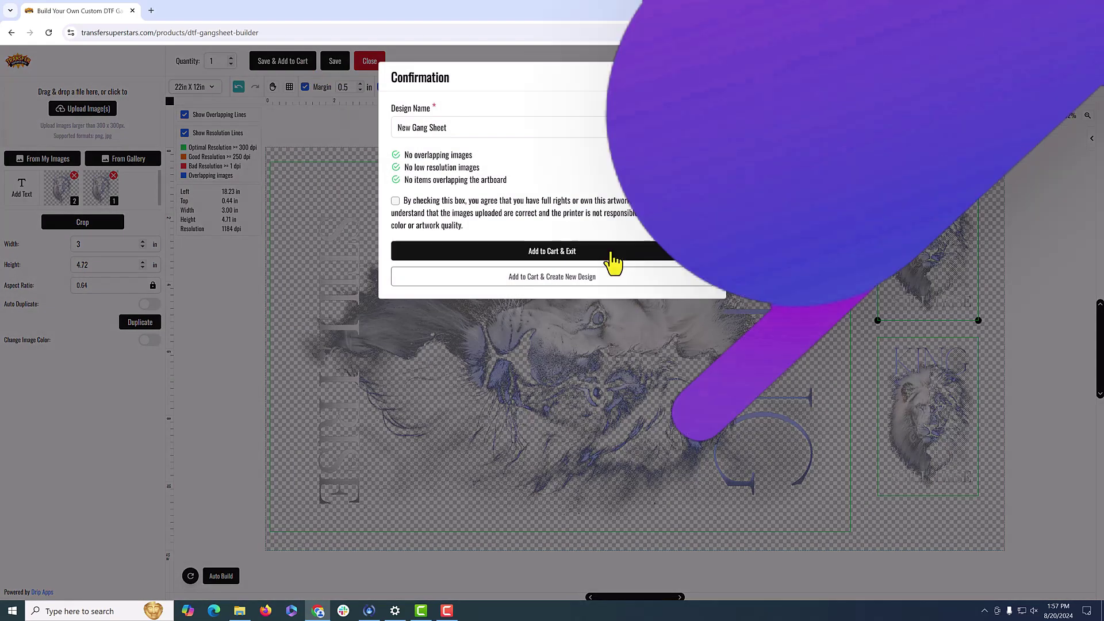